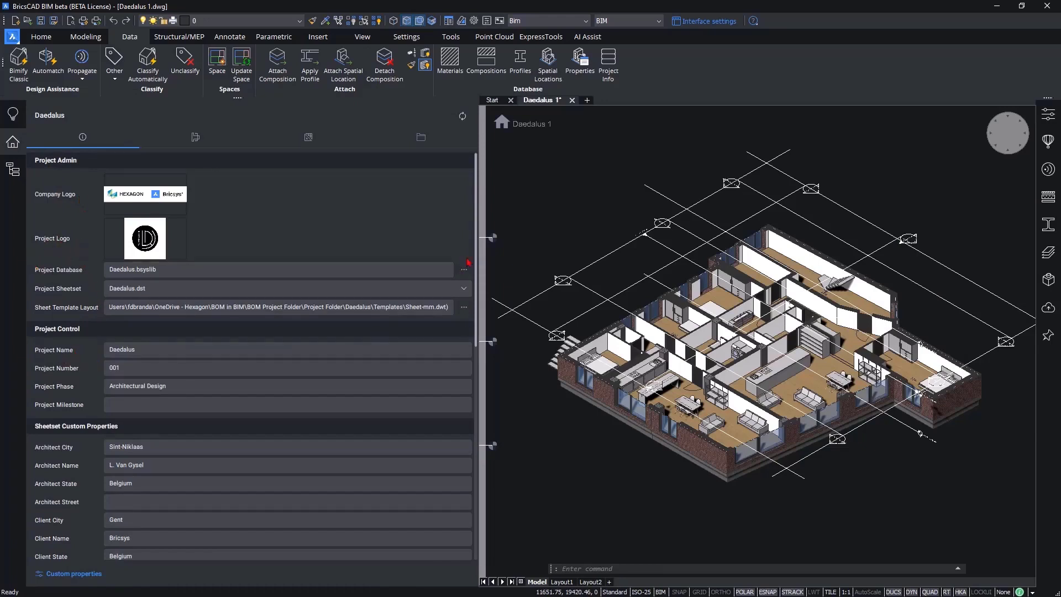
Review the Daedalus project details and check the BIM Project Browser entry in the list of available panels.
{"action": "mouse_move", "coordinate": [477, 243]}
{"action": "left_mouse_down"}
{"action": "mouse_move", "coordinate": [473, 376]}
{"action": "mouse_move", "coordinate": [481, 259]}
{"action": "left_mouse_up"}
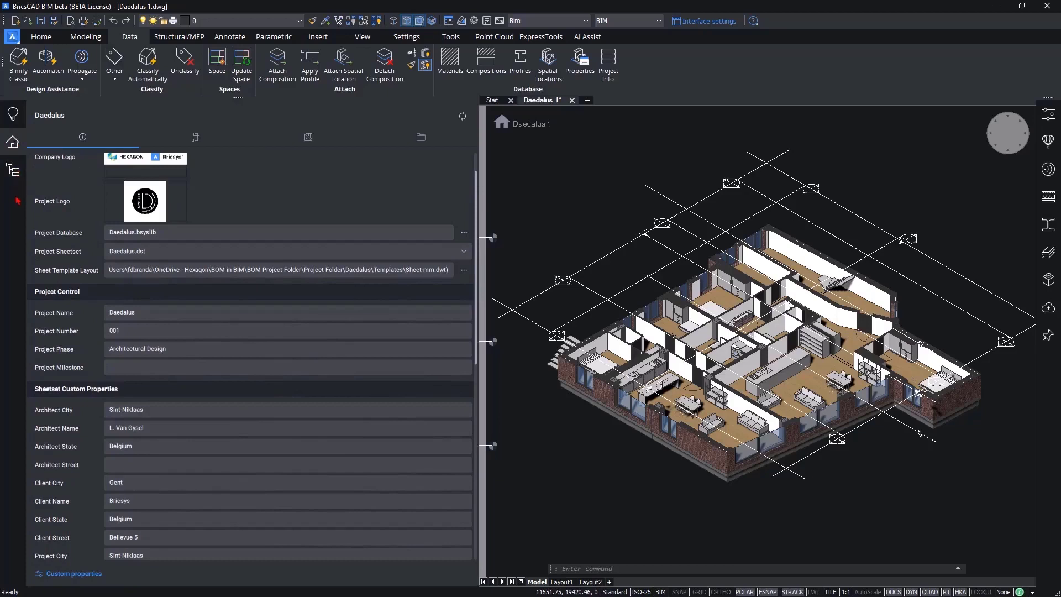
{"action": "right_click", "coordinate": [10, 227]}
{"action": "mouse_move", "coordinate": [35, 230]}
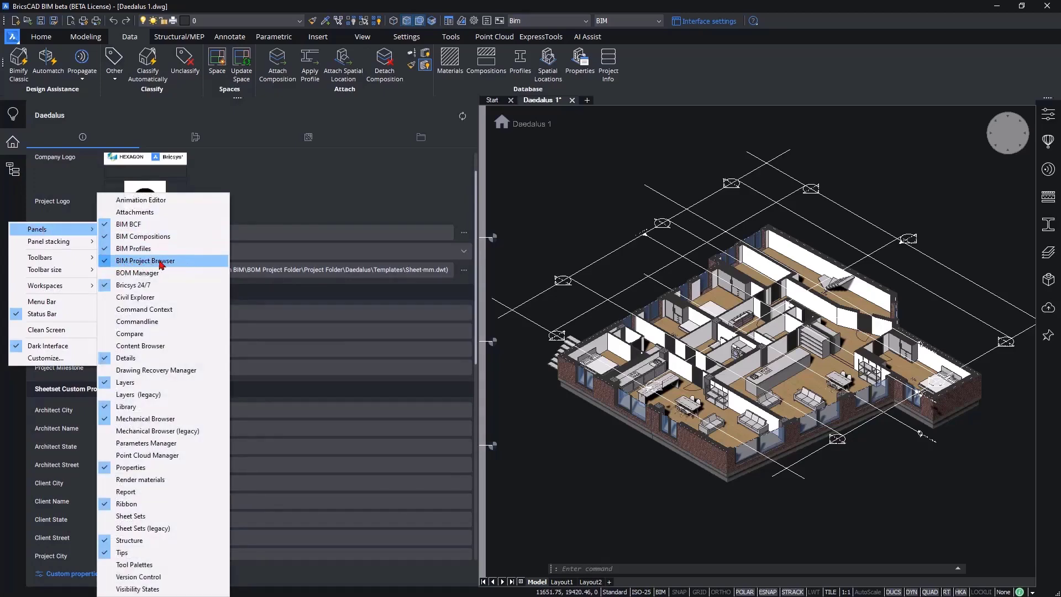
{"action": "left_click", "coordinate": [79, 191]}
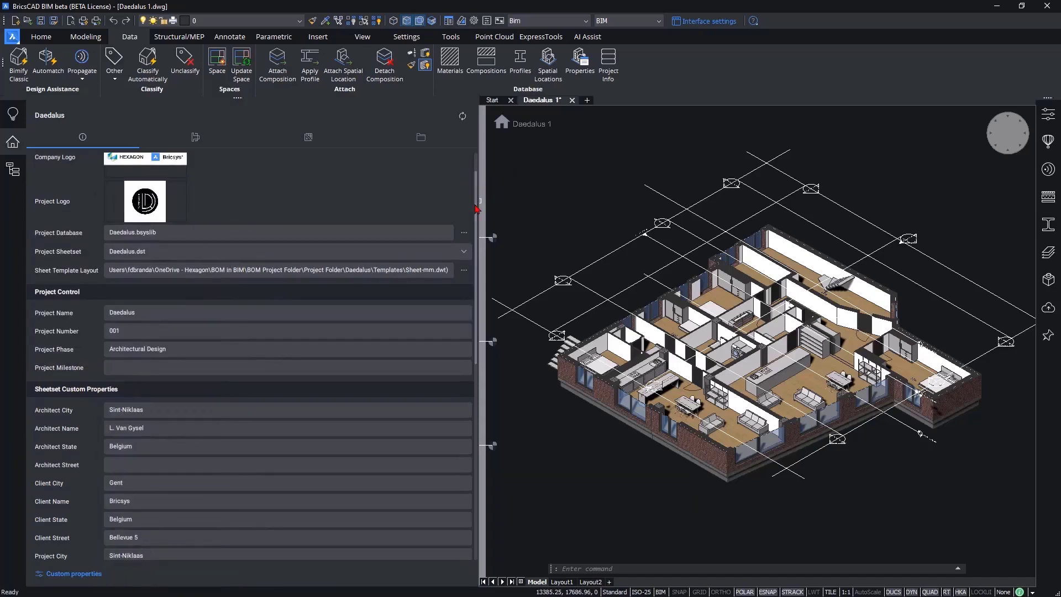
{"action": "scroll", "coordinate": [476, 209], "scroll_direction": "up", "scroll_amount": 2}
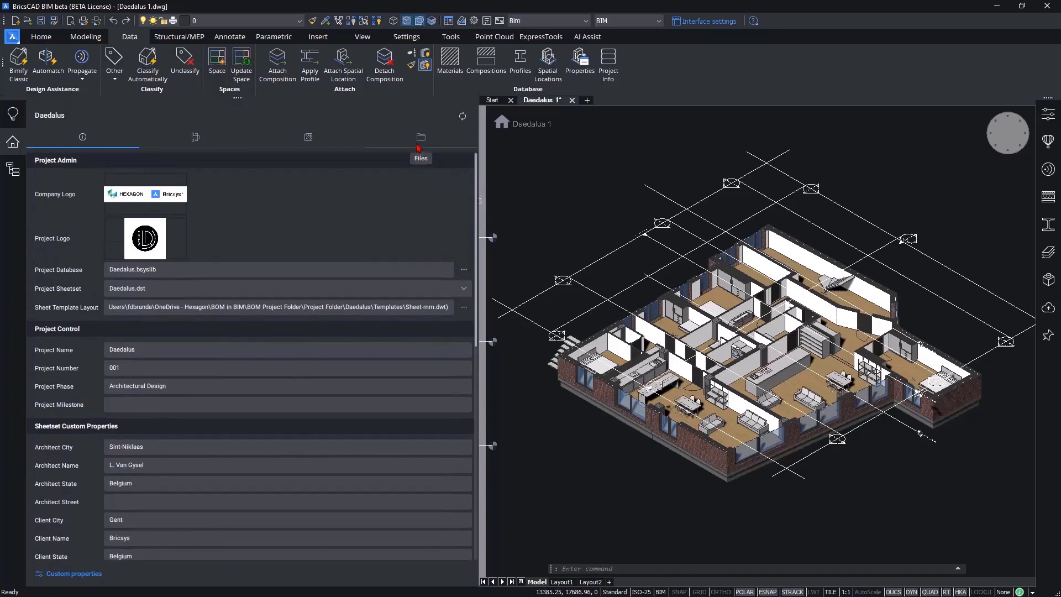
Show the project's files, expand the Schedules folder and inspect the actions available for Door Schedule.bom.
{"action": "left_click", "coordinate": [434, 144]}
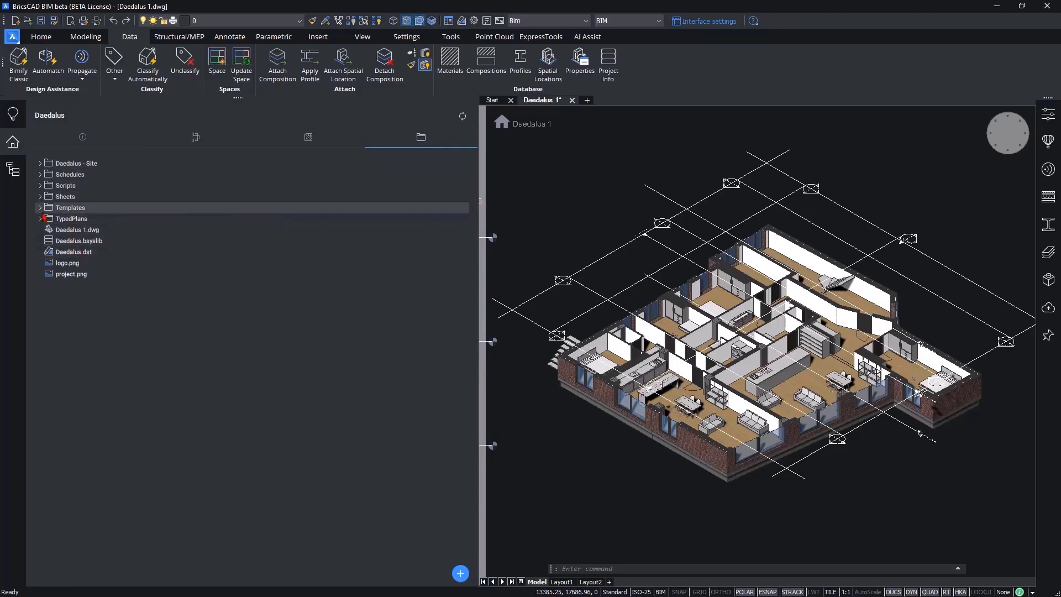
{"action": "left_click", "coordinate": [40, 175]}
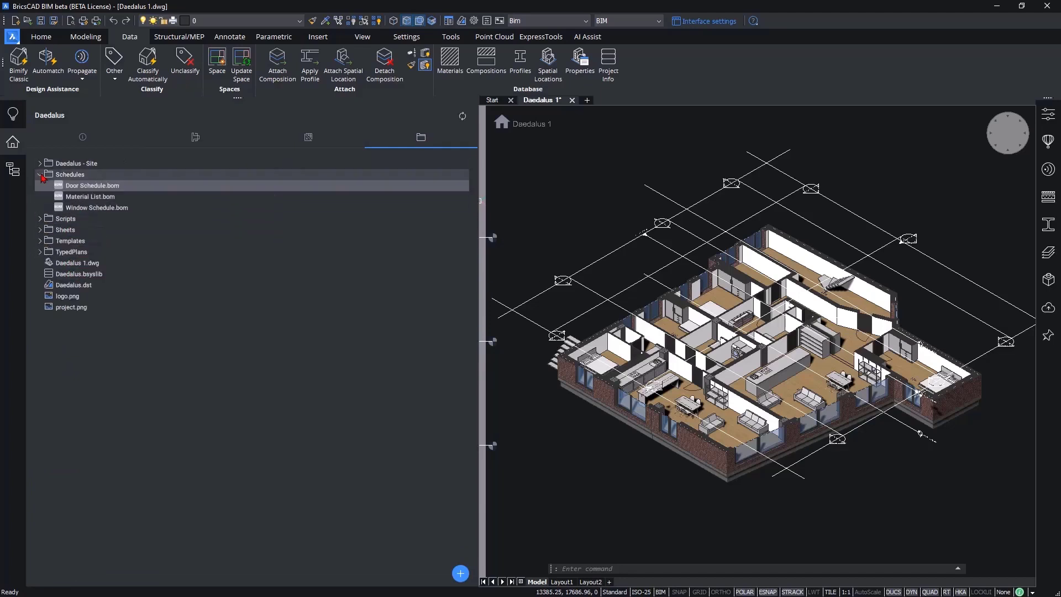
{"action": "left_click", "coordinate": [70, 184]}
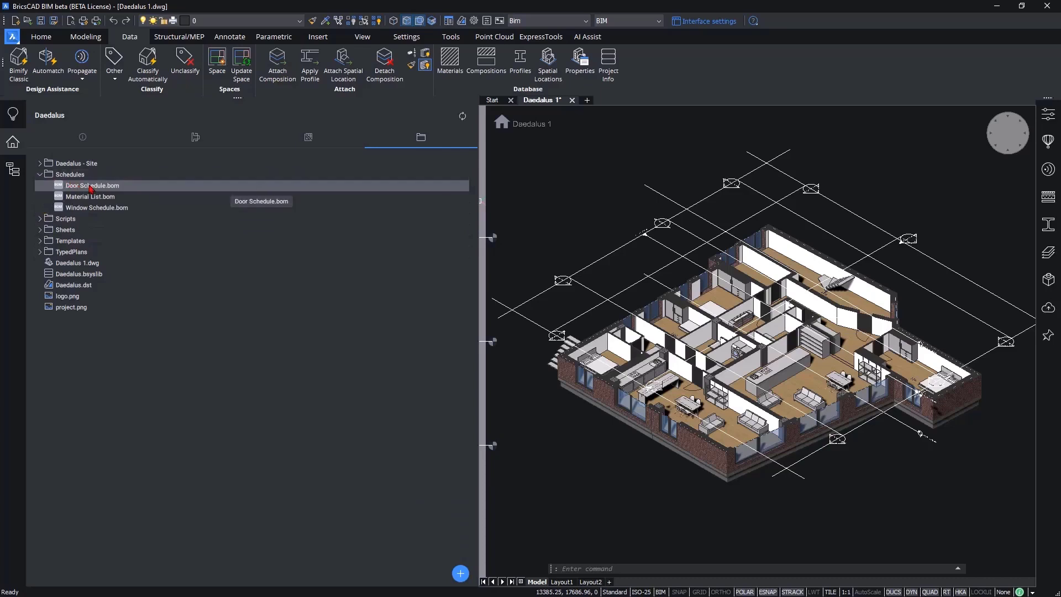
{"action": "left_click", "coordinate": [113, 207], "text": "shift"}
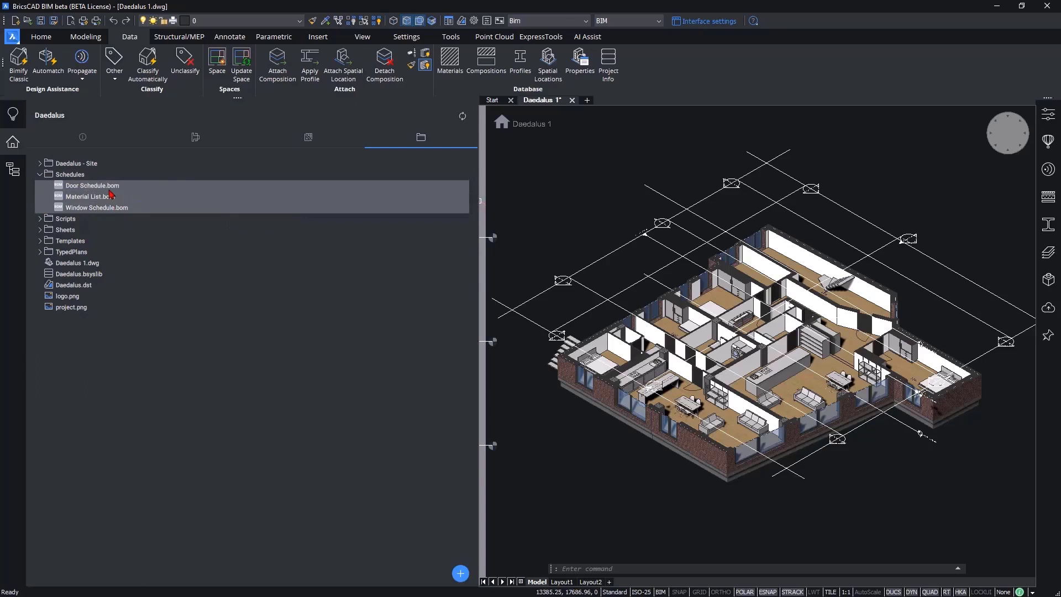
{"action": "left_click", "coordinate": [110, 192]}
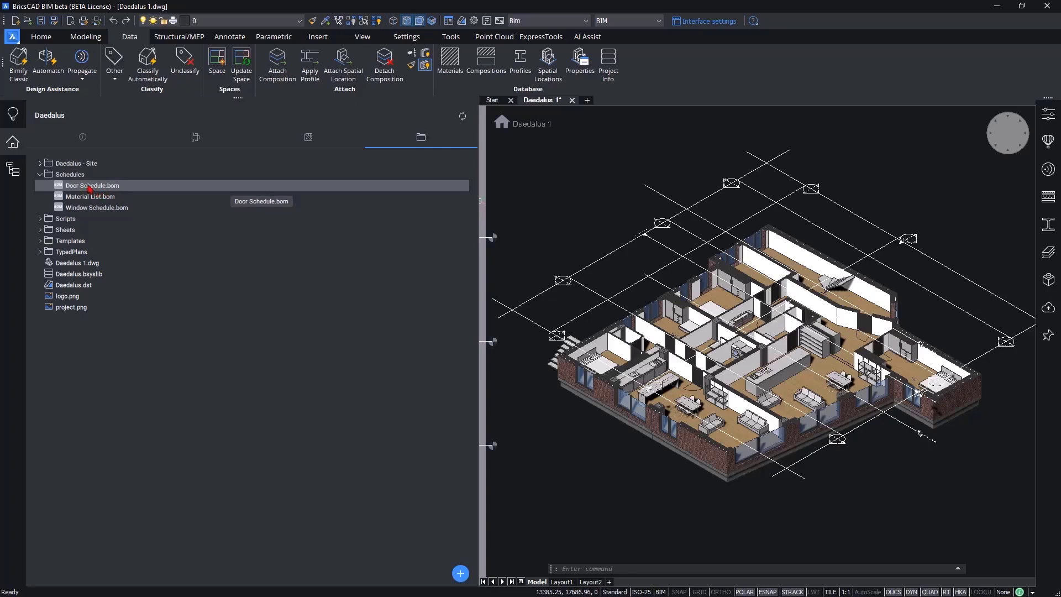
{"action": "right_click", "coordinate": [93, 188]}
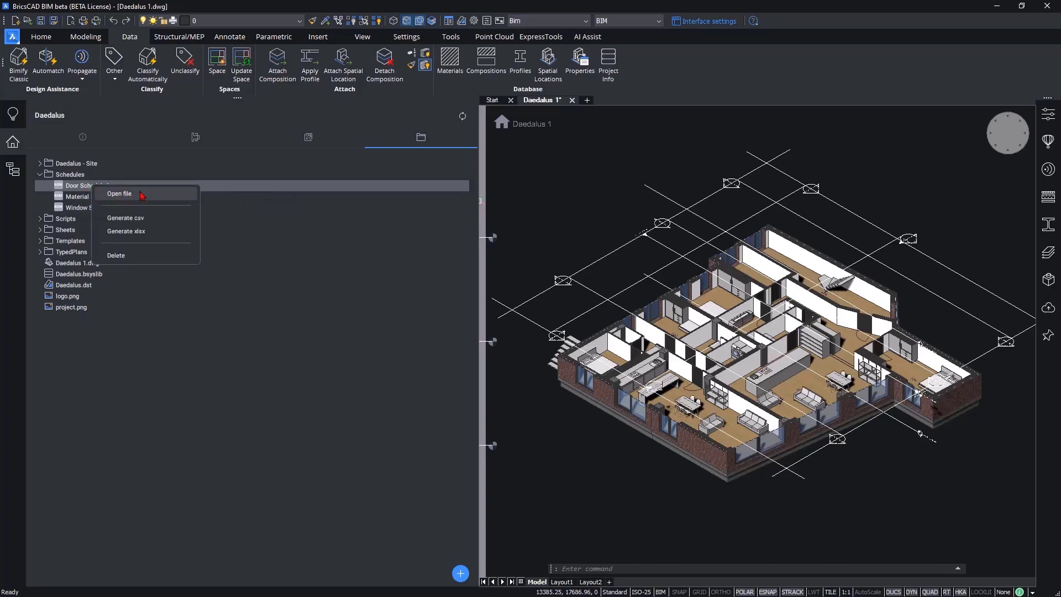
{"action": "left_click", "coordinate": [149, 449]}
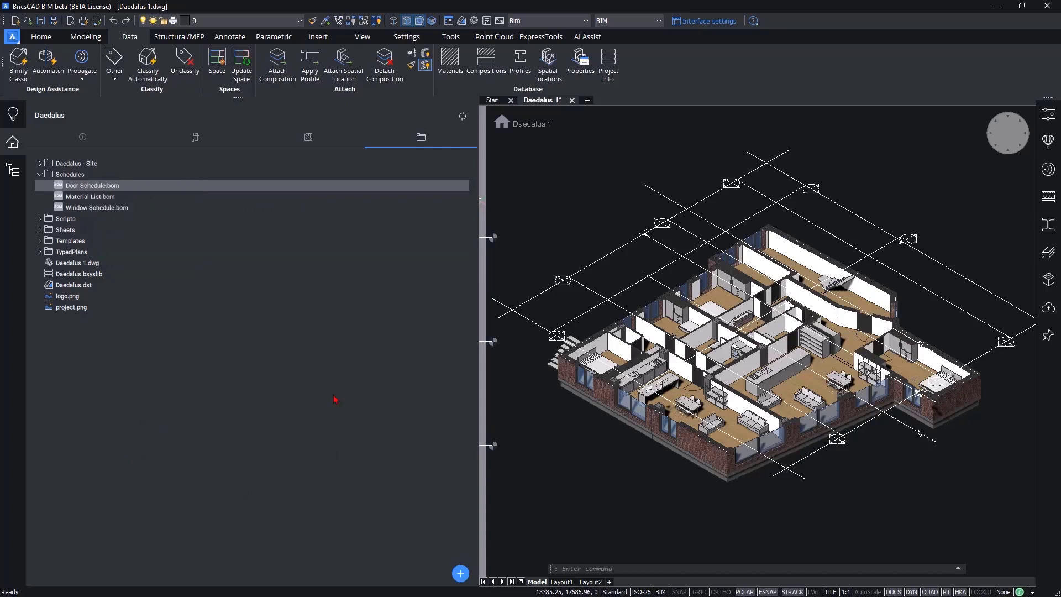
{"action": "left_click", "coordinate": [461, 577]}
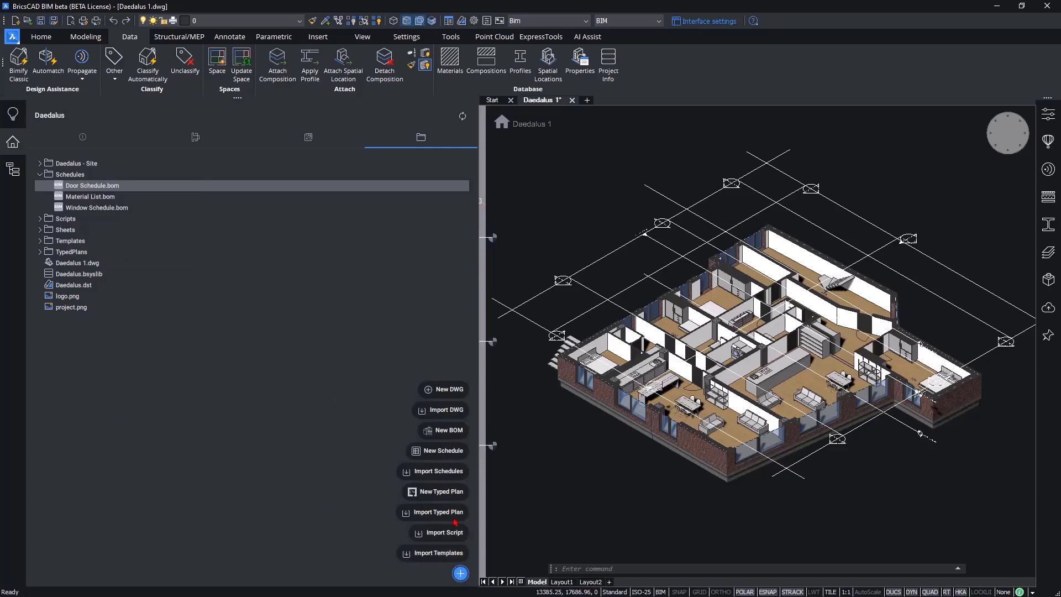
{"action": "left_click", "coordinate": [439, 471]}
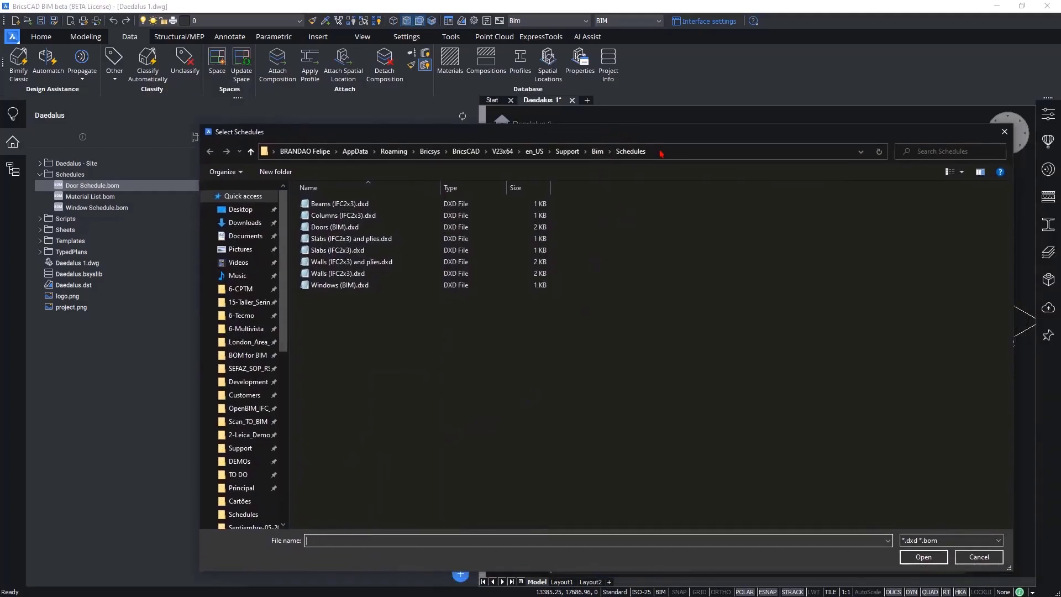
{"action": "left_click", "coordinate": [661, 153]}
{"action": "left_click", "coordinate": [658, 230]}
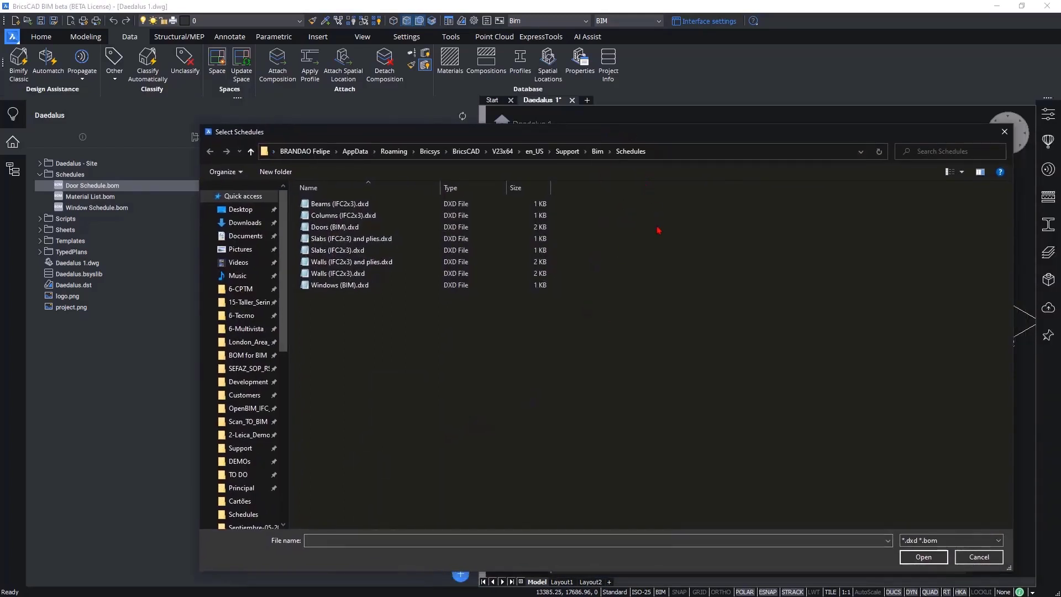
{"action": "left_click", "coordinate": [1004, 131]}
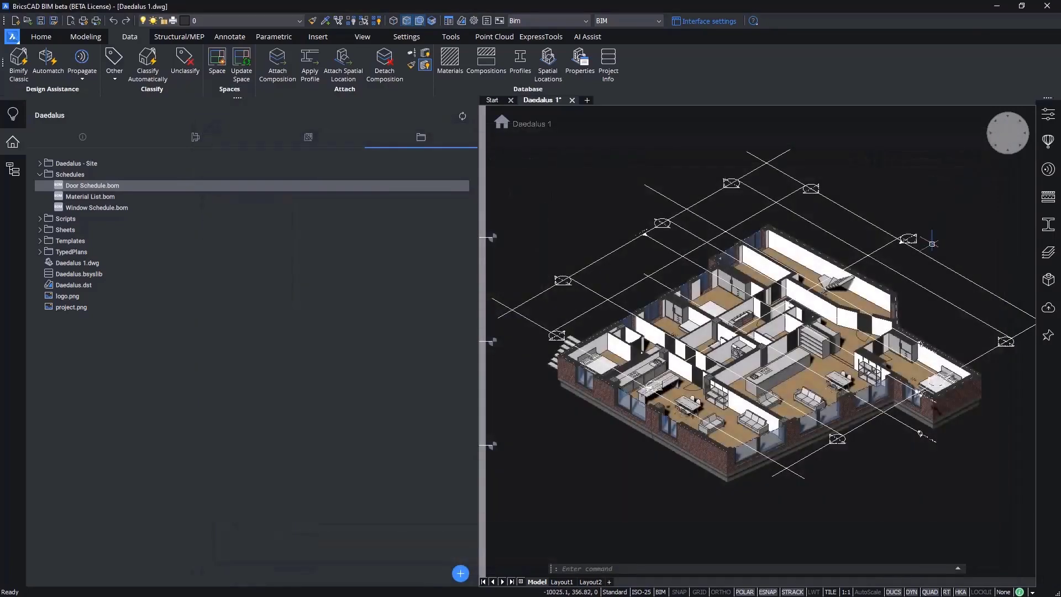
Create a new BOM named Door Schedule.bom in the project's Schedules folder, replacing the existing file.
{"action": "left_click", "coordinate": [461, 574]}
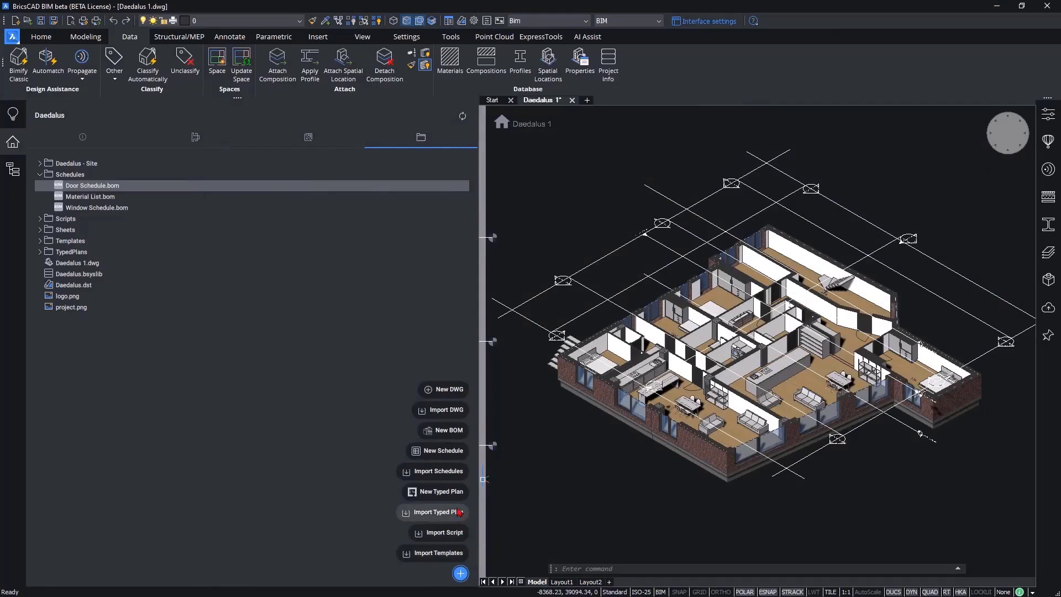
{"action": "left_click", "coordinate": [455, 434]}
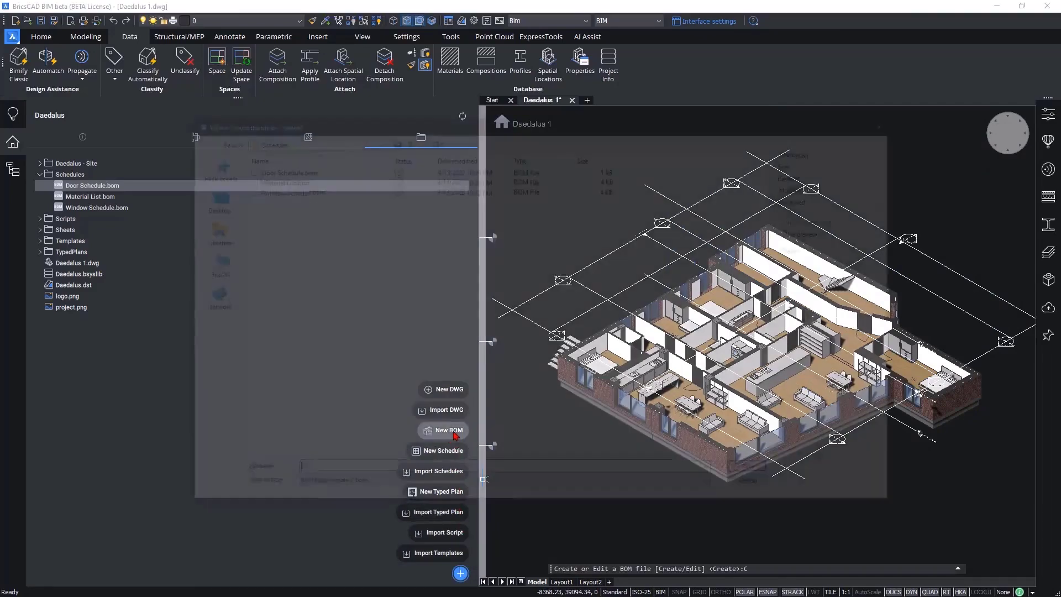
{"action": "left_click_drag", "start_coordinate": [380, 126], "coordinate": [415, 173]}
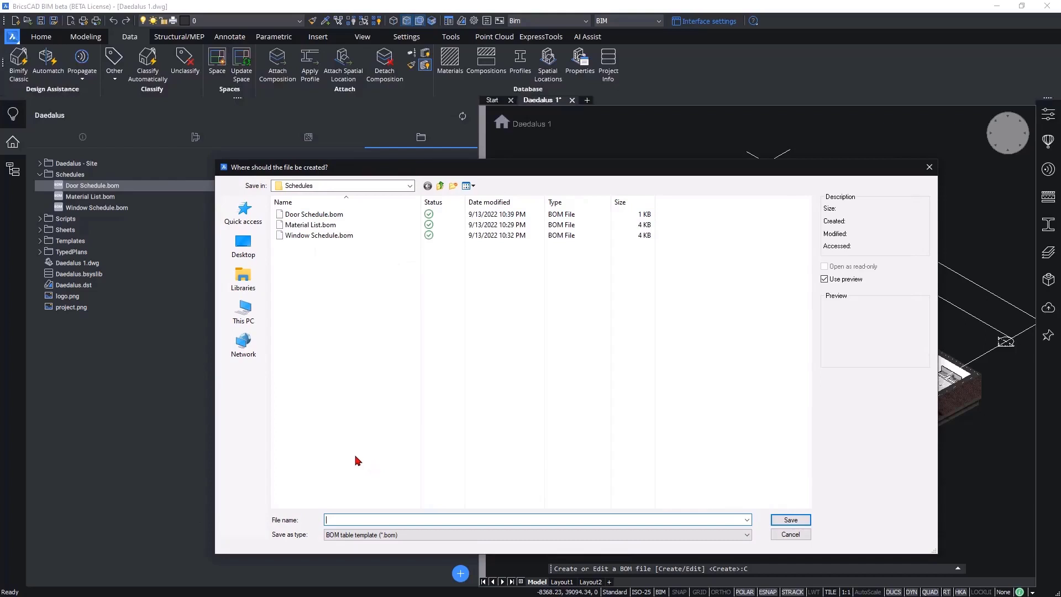
{"action": "left_click", "coordinate": [326, 214]}
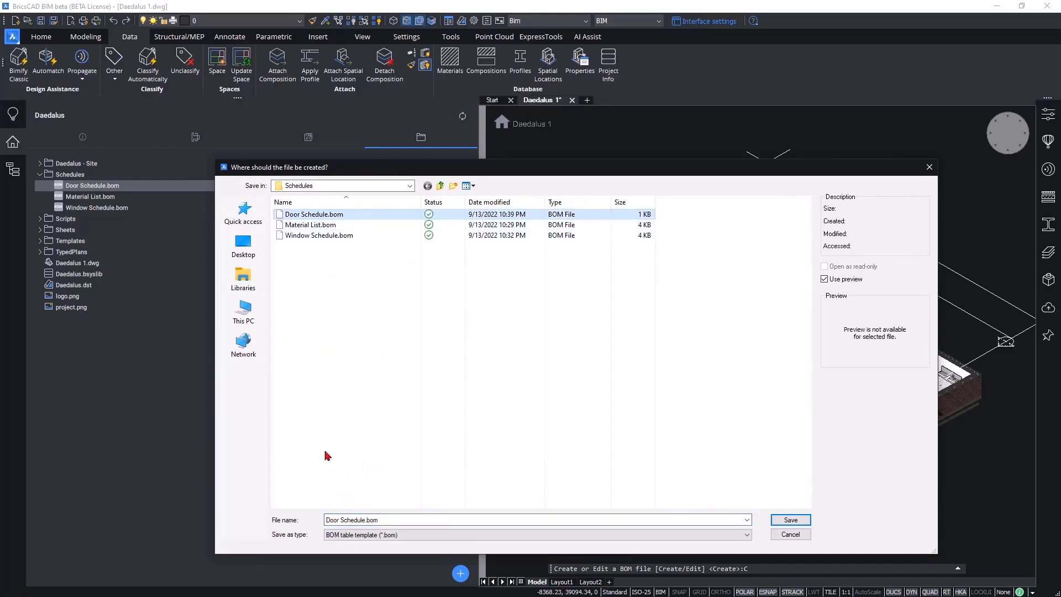
{"action": "left_click", "coordinate": [378, 519]}
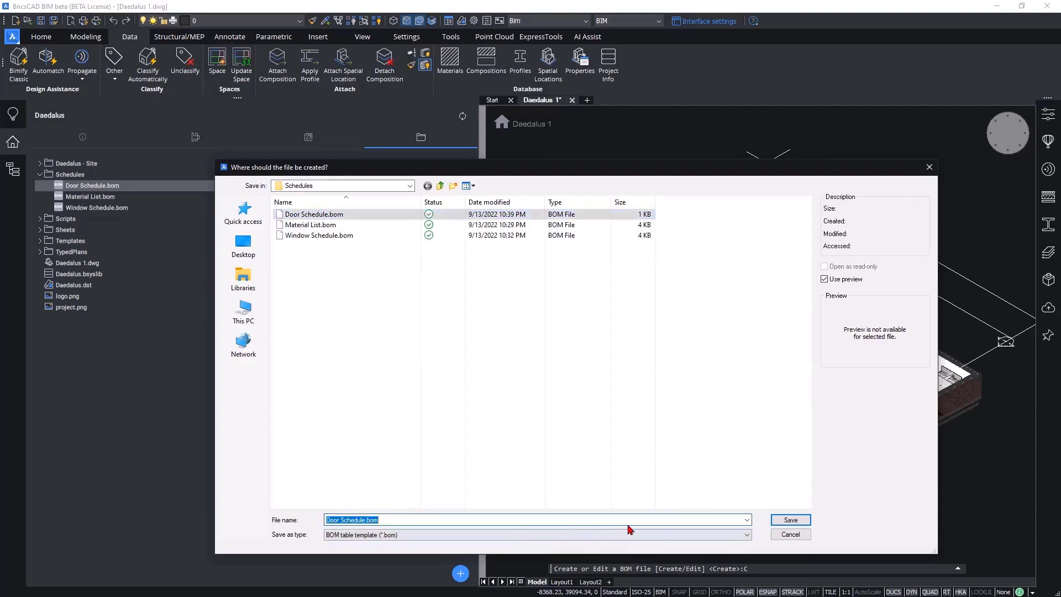
{"action": "left_click", "coordinate": [788, 524]}
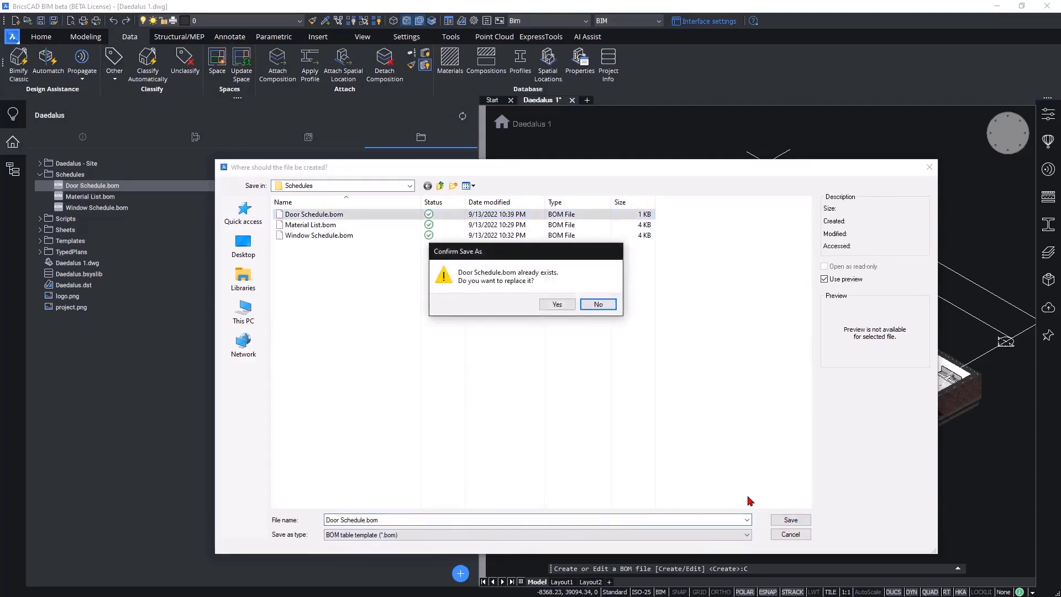
{"action": "left_click", "coordinate": [557, 305]}
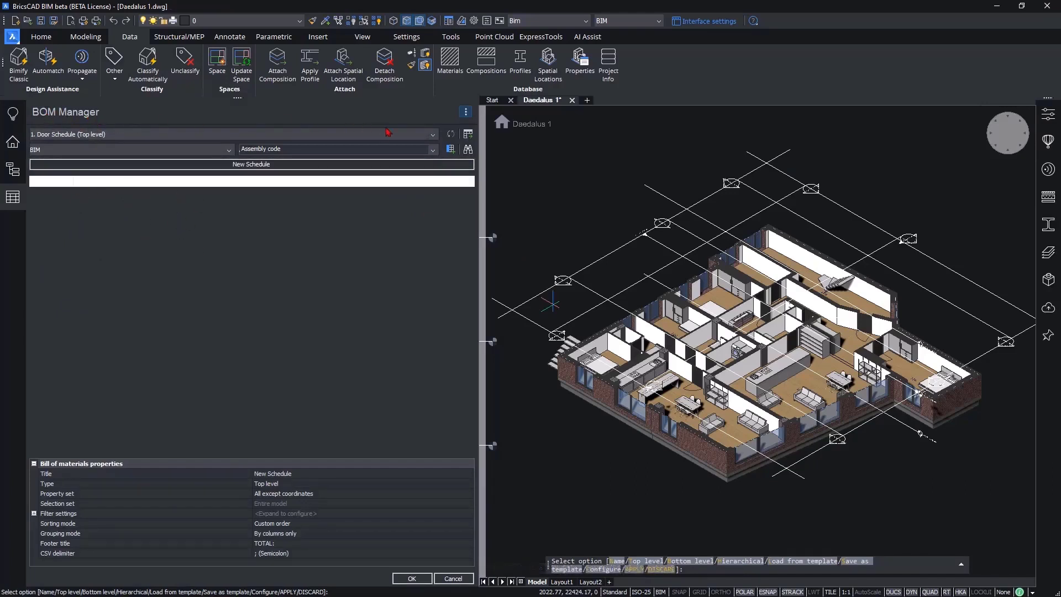
Start a filter for the door schedule and add a condition on the Type property from the BIM category.
{"action": "left_click", "coordinate": [466, 113]}
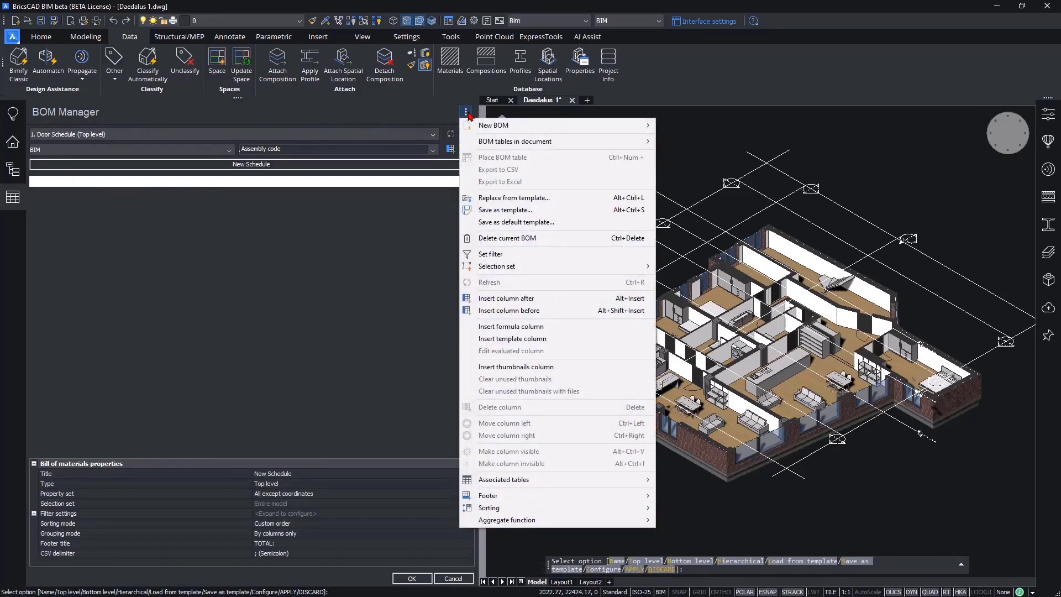
{"action": "left_click", "coordinate": [507, 256]}
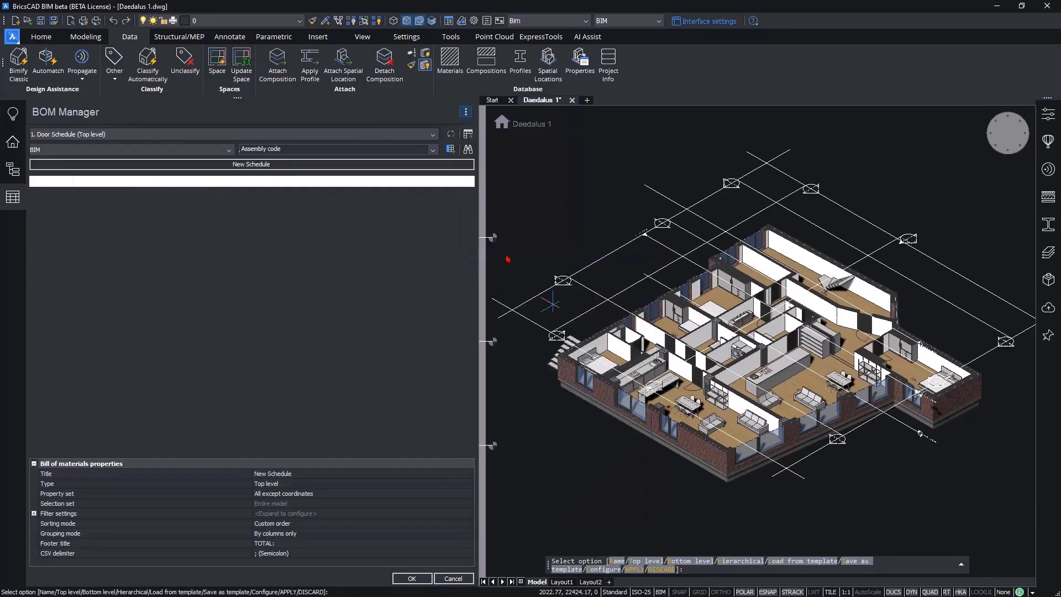
{"action": "left_click_drag", "start_coordinate": [367, 242], "coordinate": [383, 218]}
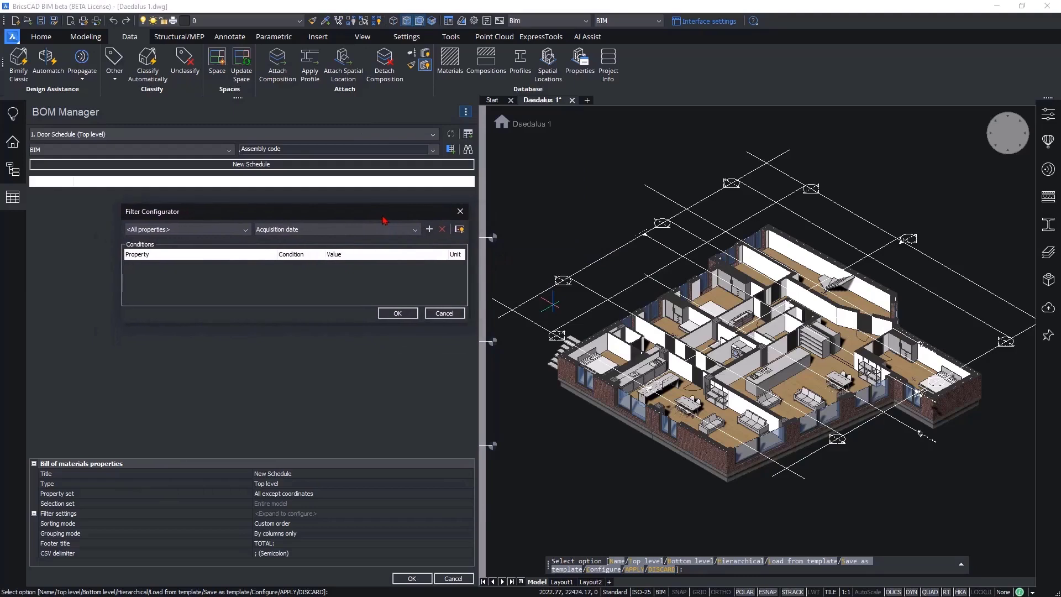
{"action": "left_click", "coordinate": [213, 232]}
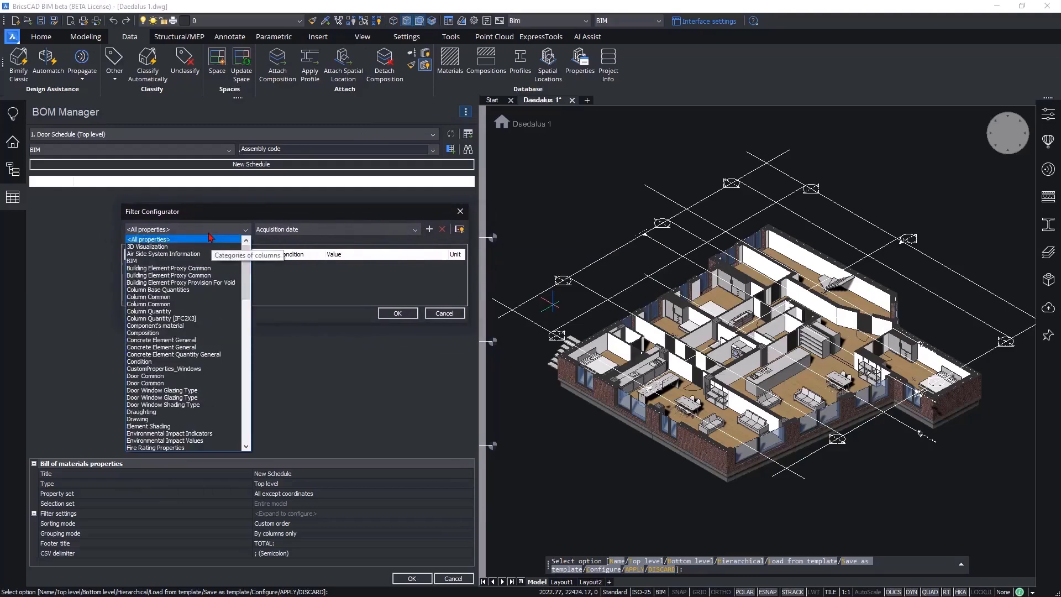
{"action": "left_click", "coordinate": [149, 262]}
{"action": "left_click", "coordinate": [291, 230]}
{"action": "scroll", "coordinate": [311, 335], "scroll_direction": "down", "scroll_amount": 3}
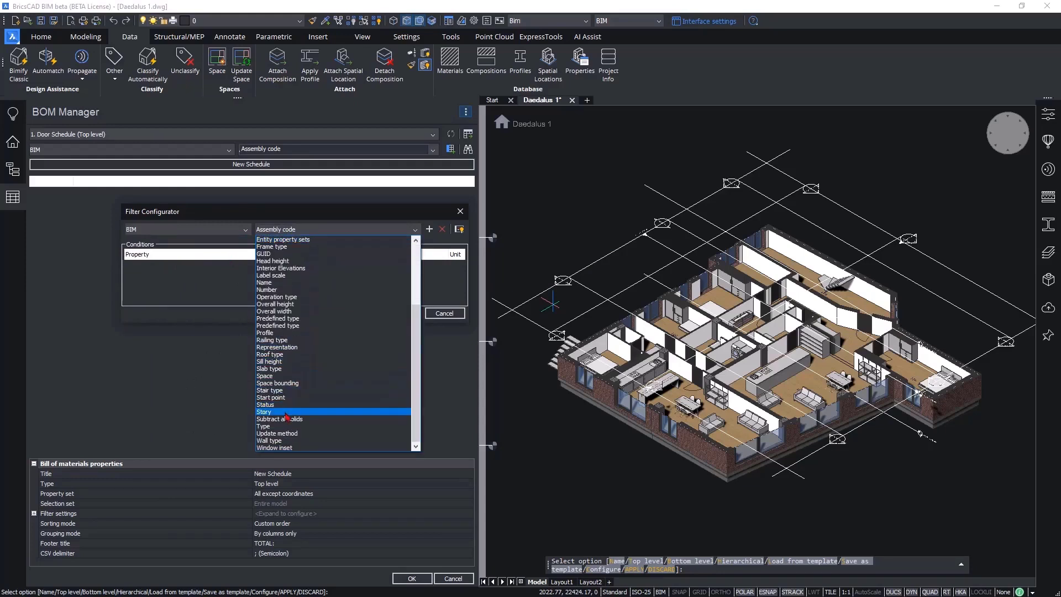
{"action": "left_click", "coordinate": [279, 427]}
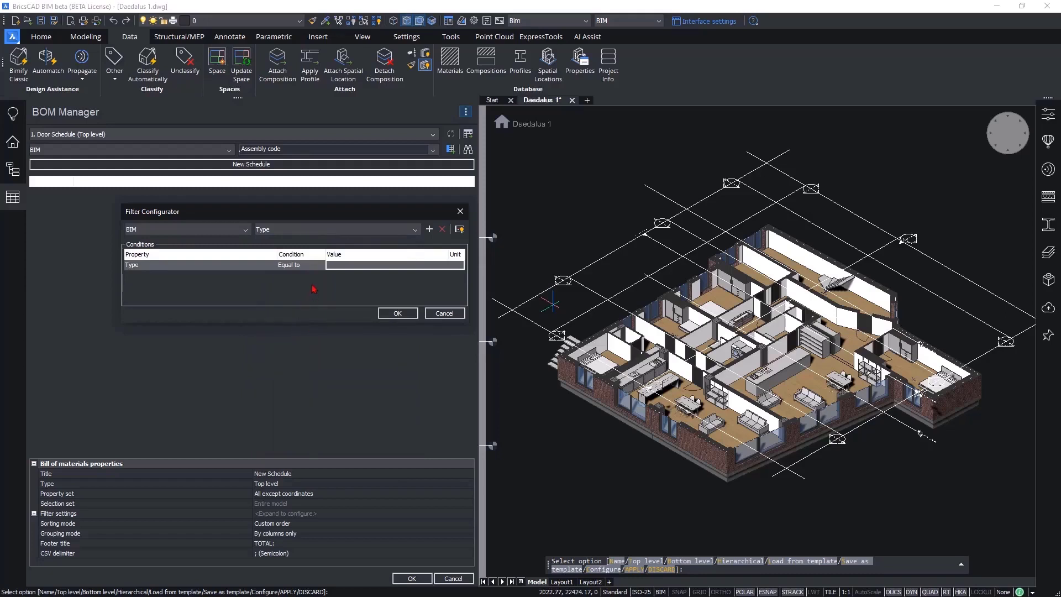
Set the Type filter condition to Equal to Door and apply the filter.
{"action": "left_click", "coordinate": [320, 268]}
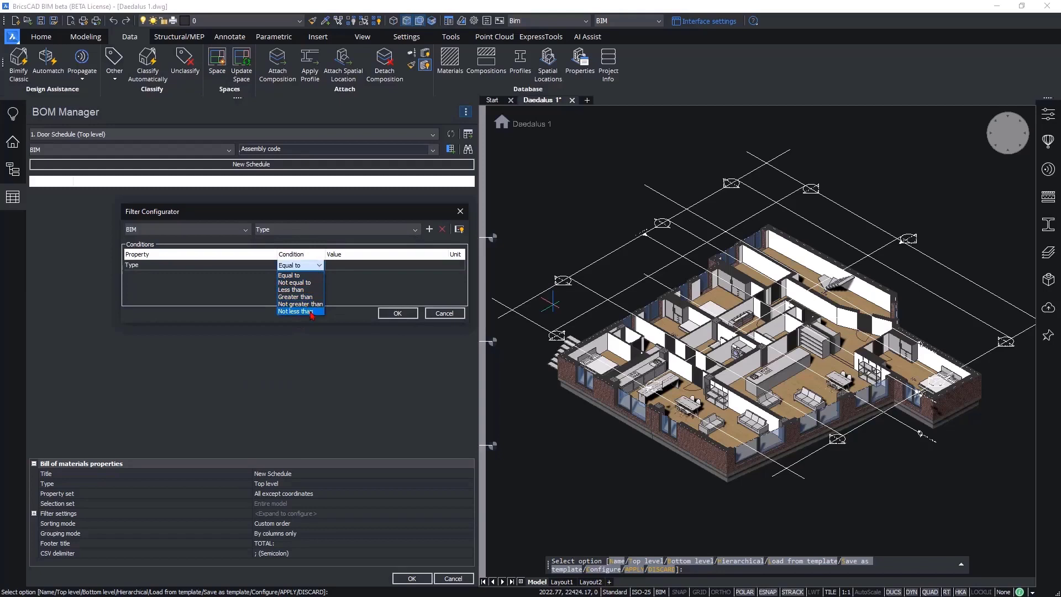
{"action": "left_click", "coordinate": [304, 276]}
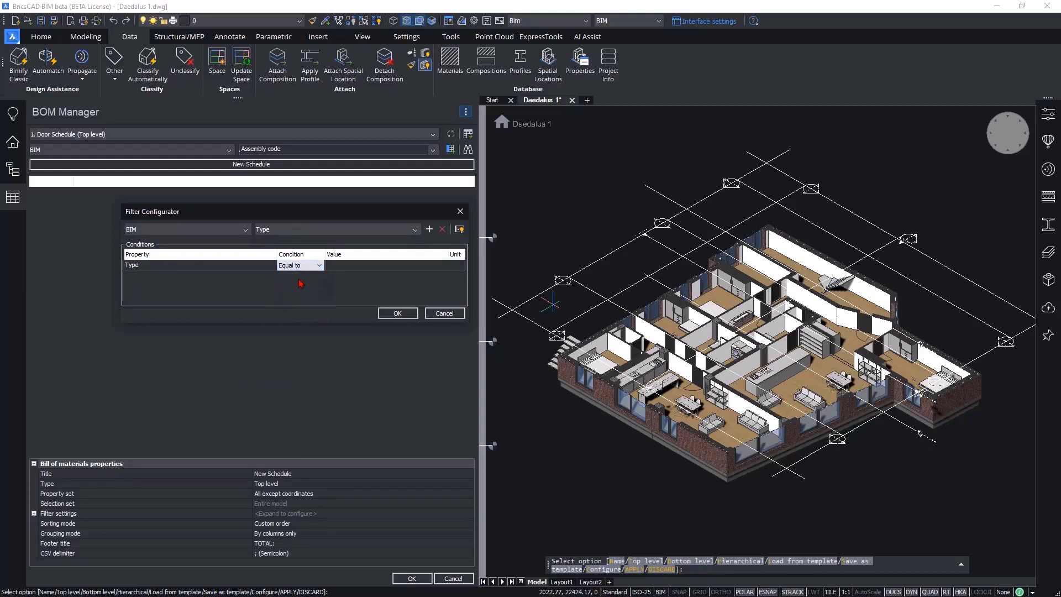
{"action": "left_click", "coordinate": [346, 269]}
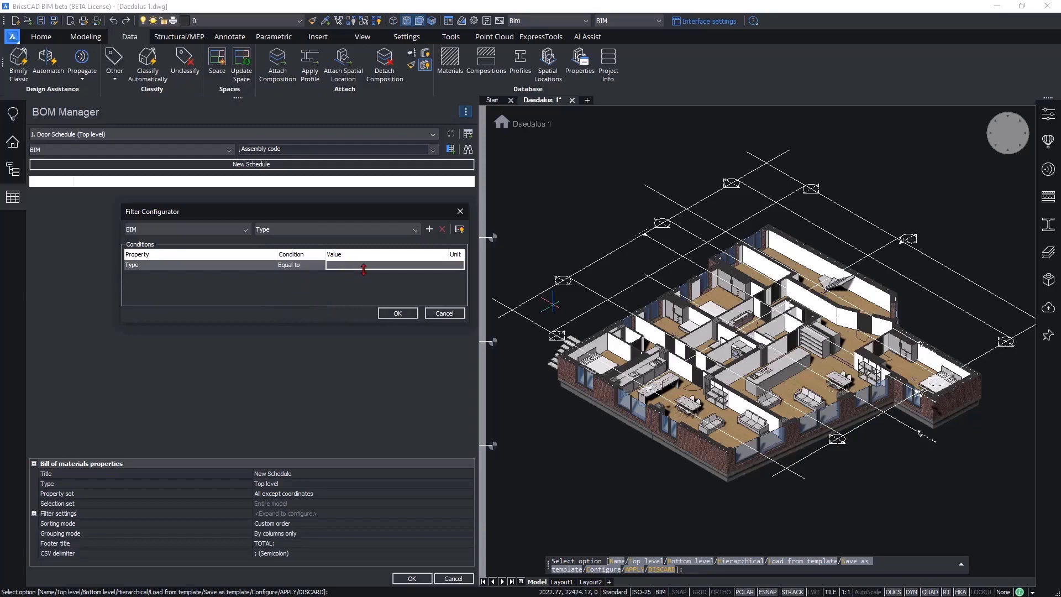
{"action": "left_click", "coordinate": [364, 269]}
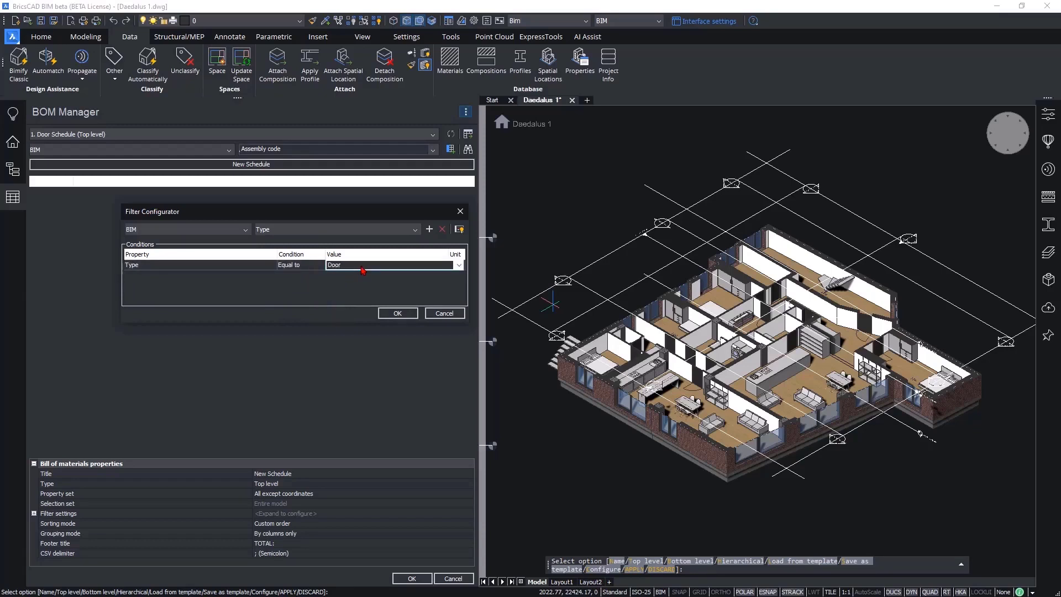
{"action": "left_click", "coordinate": [459, 266]}
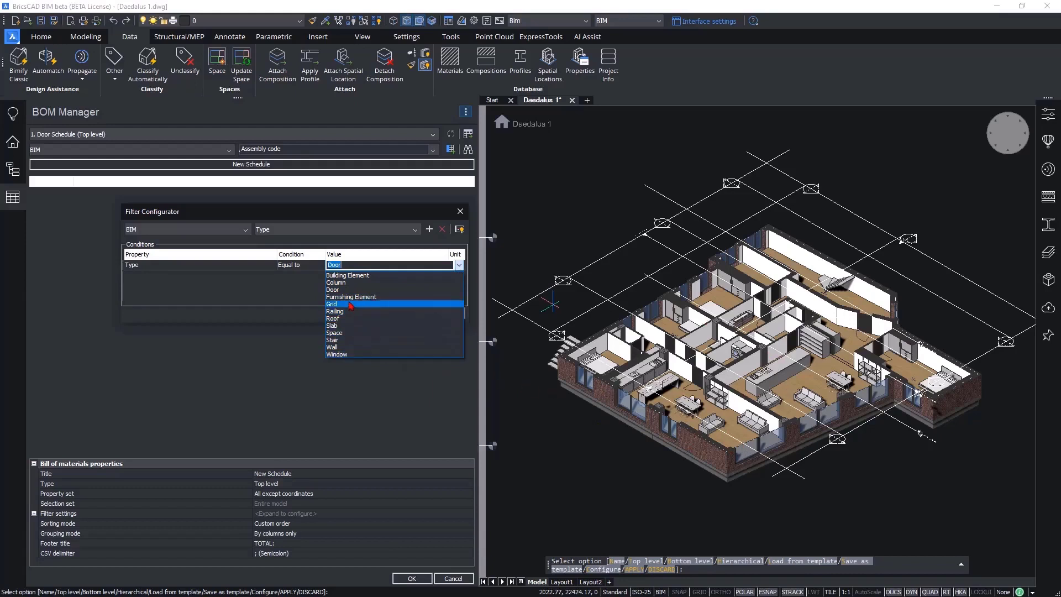
{"action": "left_click", "coordinate": [334, 290]}
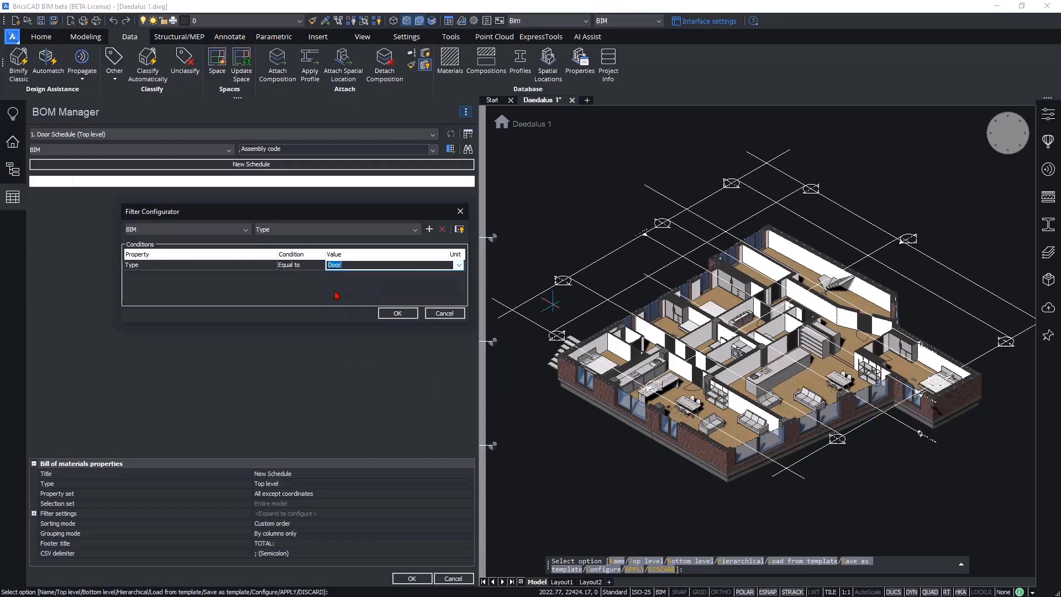
{"action": "left_click", "coordinate": [397, 313]}
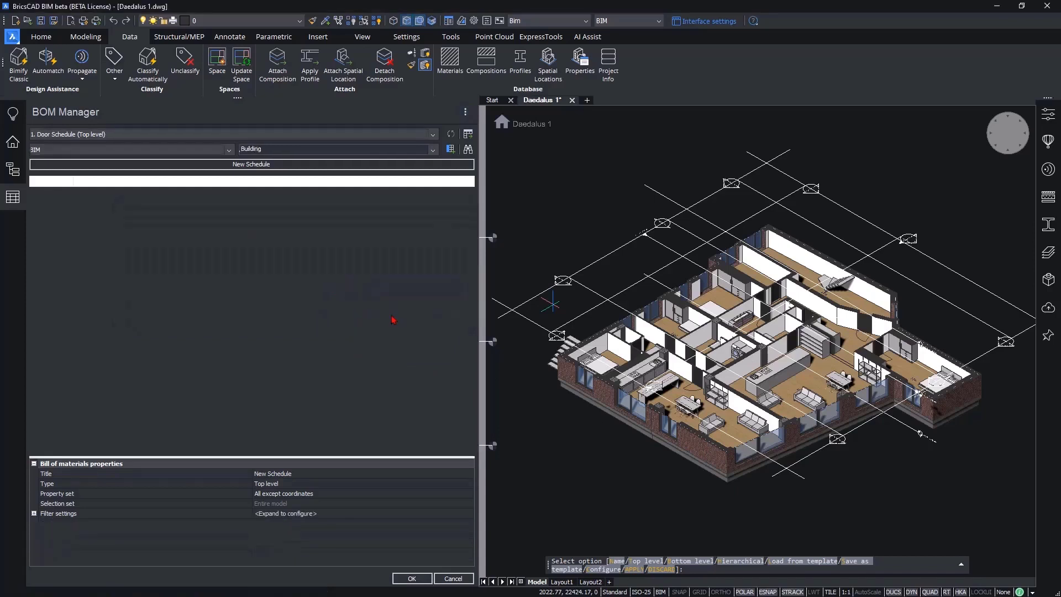
Title the schedule Door Schedule and add a column for the Number property from the BIM category.
{"action": "double_click", "coordinate": [237, 164]}
{"action": "type", "text": "Door"}
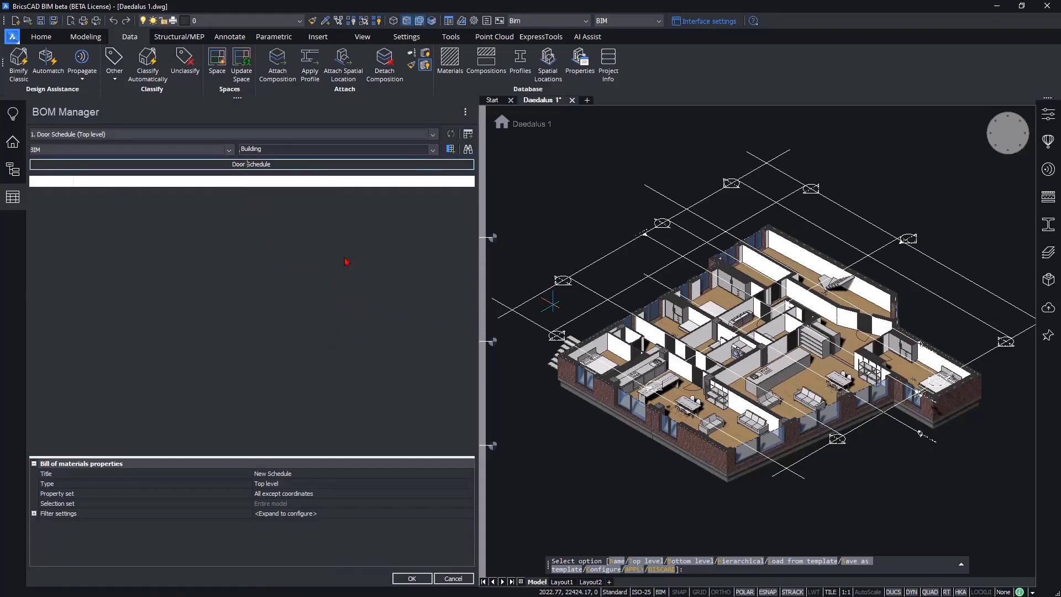
{"action": "left_click", "coordinate": [433, 150]}
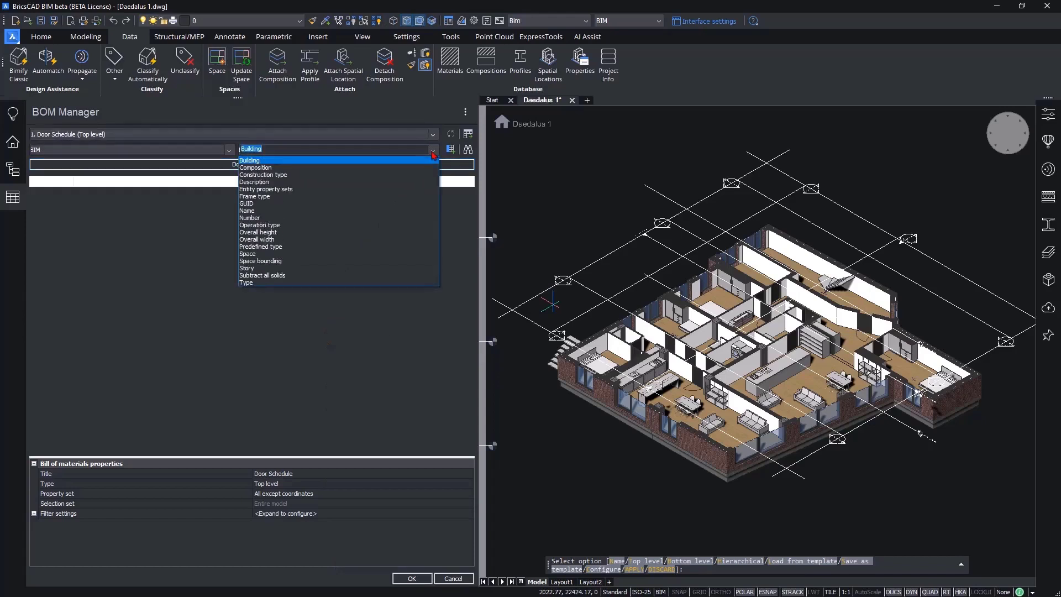
{"action": "left_click", "coordinate": [274, 218]}
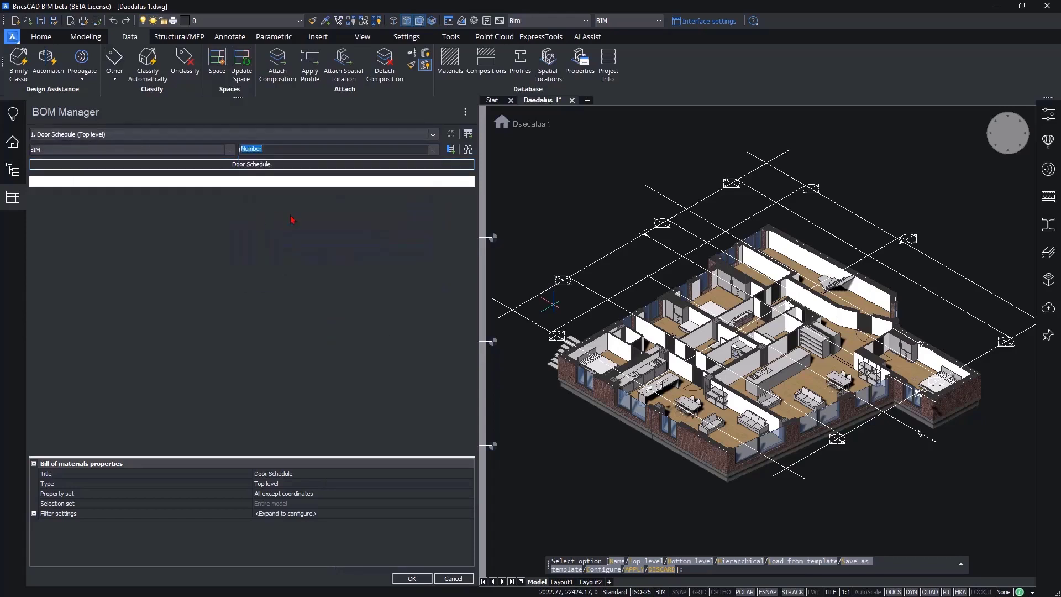
Add Story, Space and Construction type columns from the BIM category to the door schedule.
{"action": "left_click", "coordinate": [432, 149]}
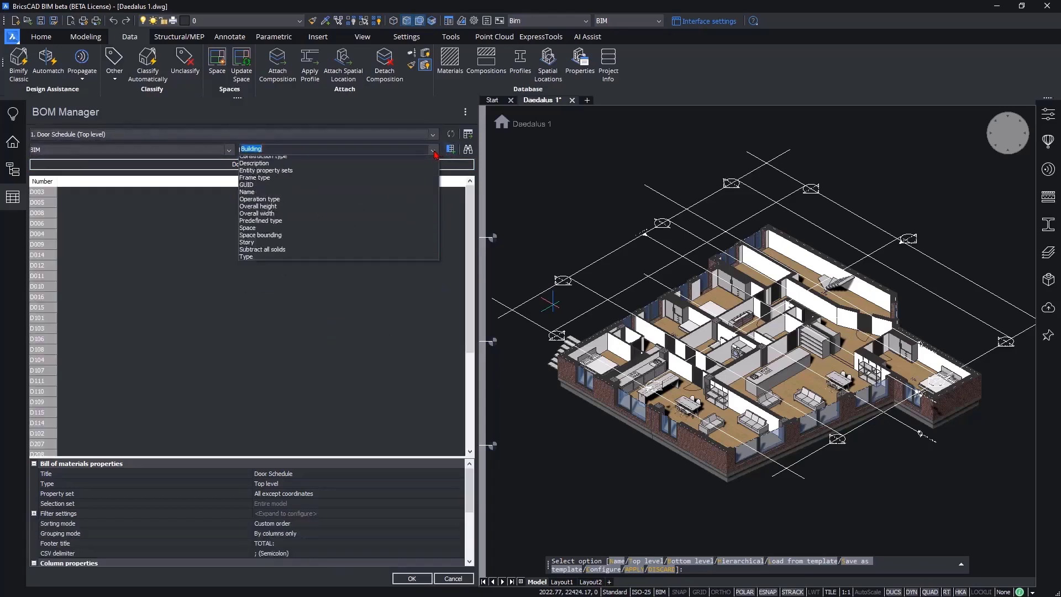
{"action": "left_click", "coordinate": [303, 260]}
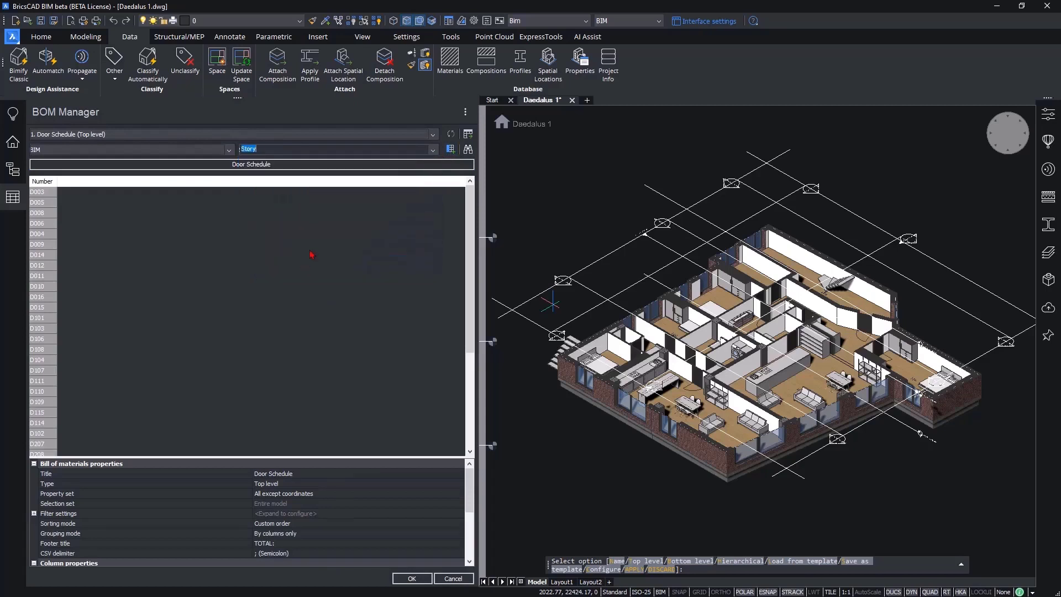
{"action": "left_click", "coordinate": [432, 150]}
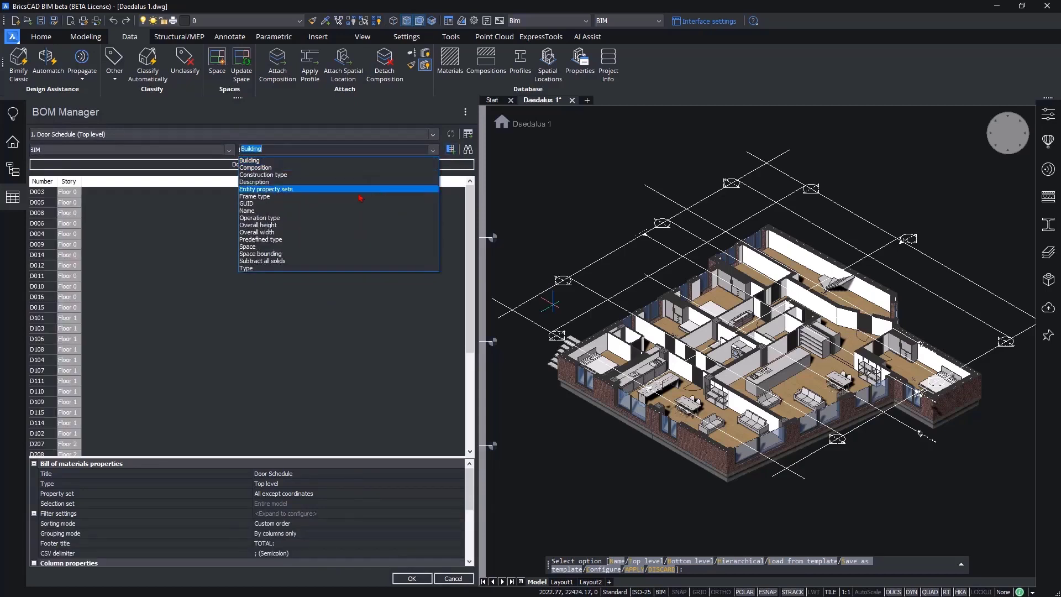
{"action": "left_click", "coordinate": [315, 247]}
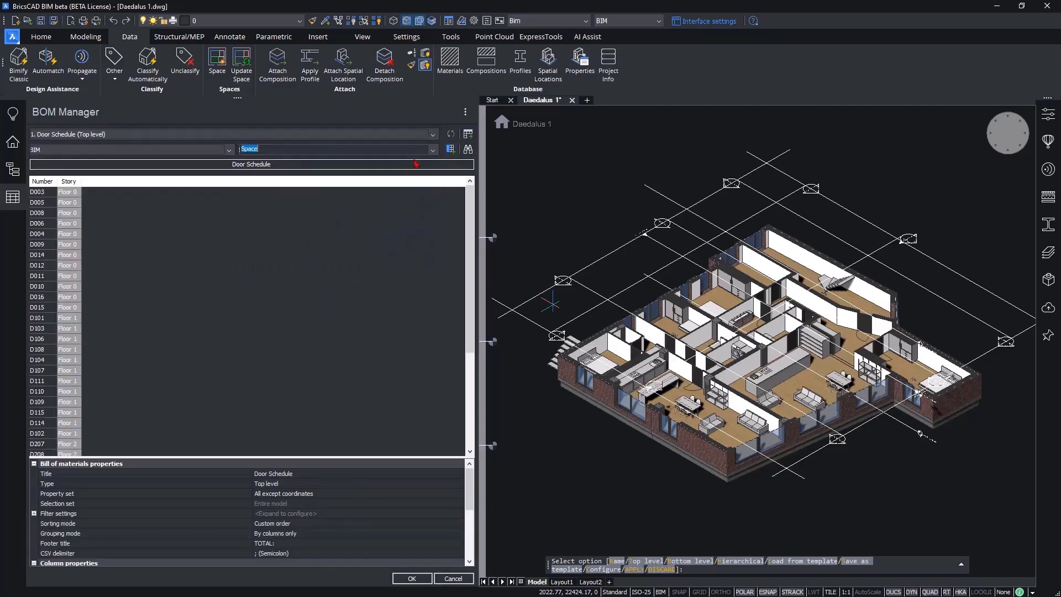
{"action": "left_click", "coordinate": [451, 149]}
{"action": "left_click", "coordinate": [433, 150]}
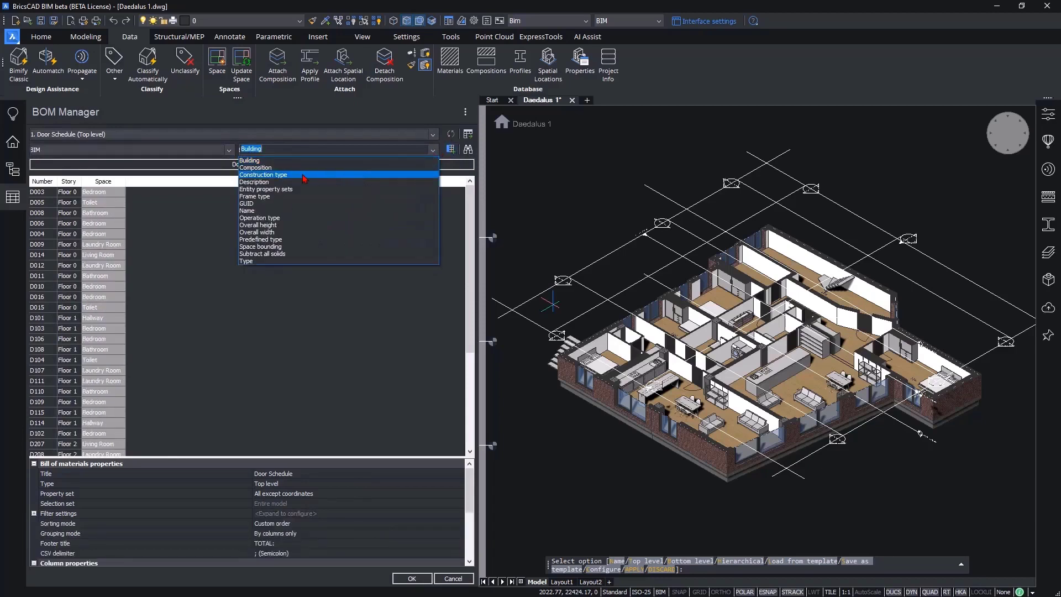
{"action": "left_click", "coordinate": [291, 175]}
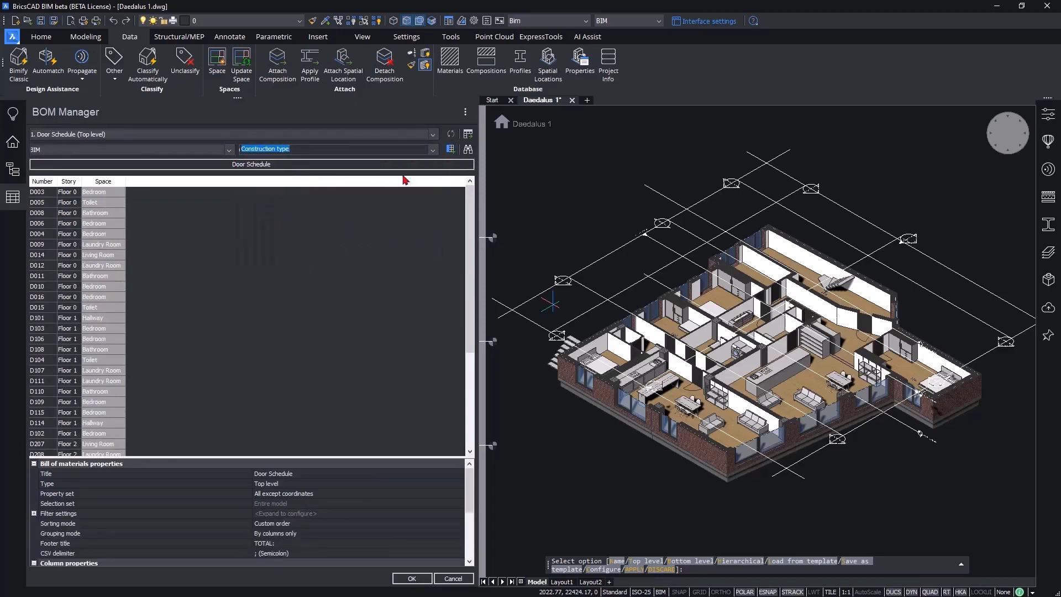
{"action": "left_click", "coordinate": [451, 150]}
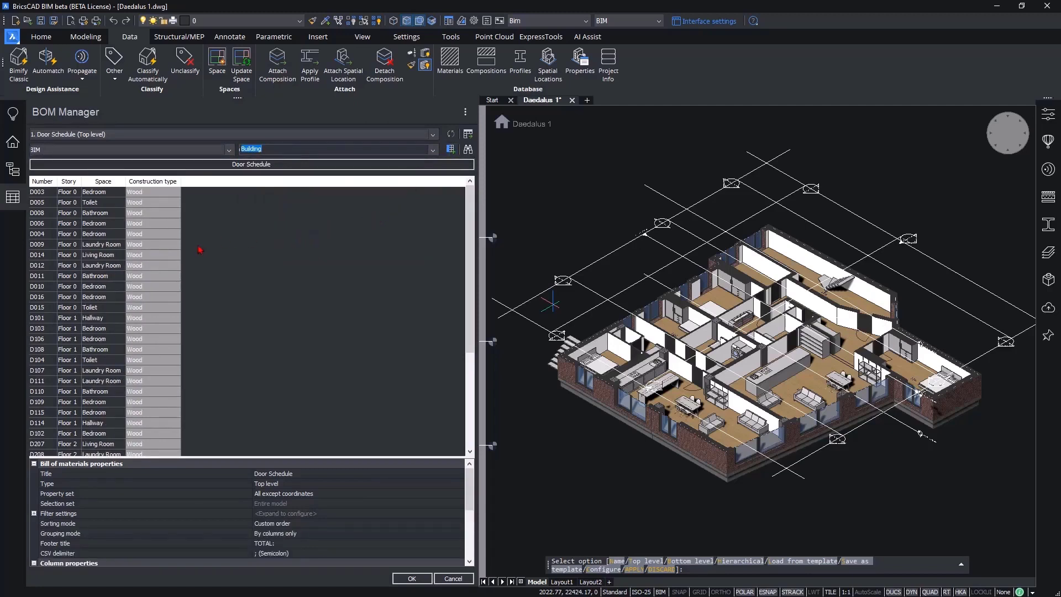
Sort the door schedule by the Number column in ascending order.
{"action": "right_click", "coordinate": [34, 182]}
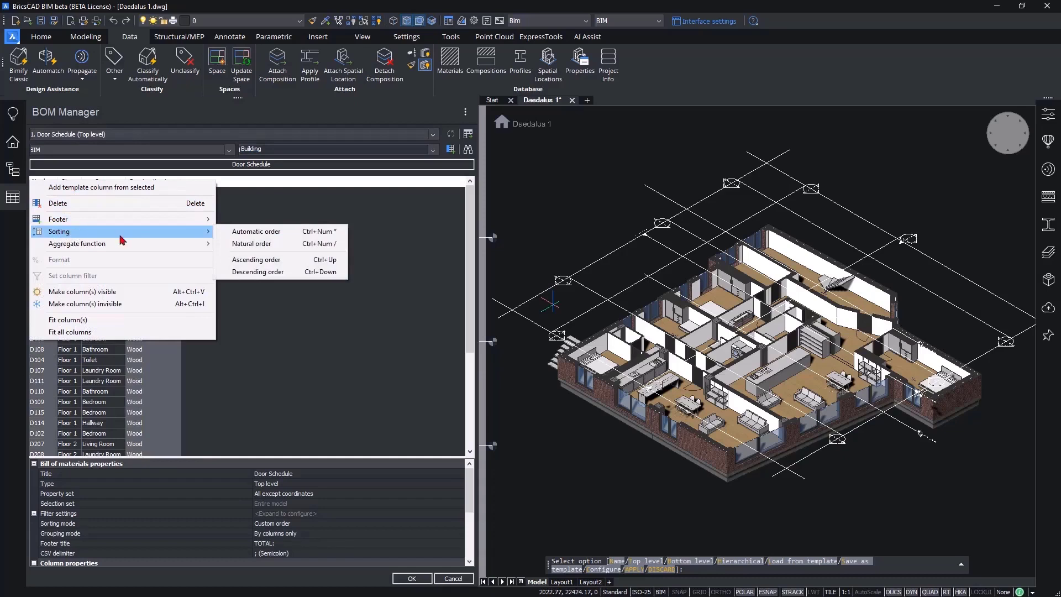
{"action": "mouse_move", "coordinate": [204, 236]}
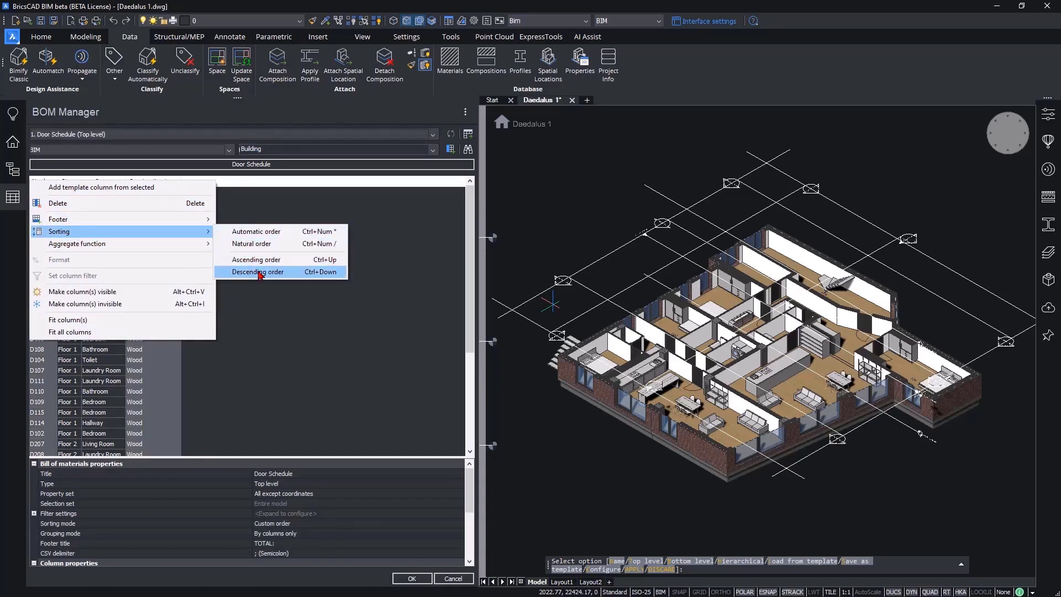
{"action": "left_click", "coordinate": [257, 304]}
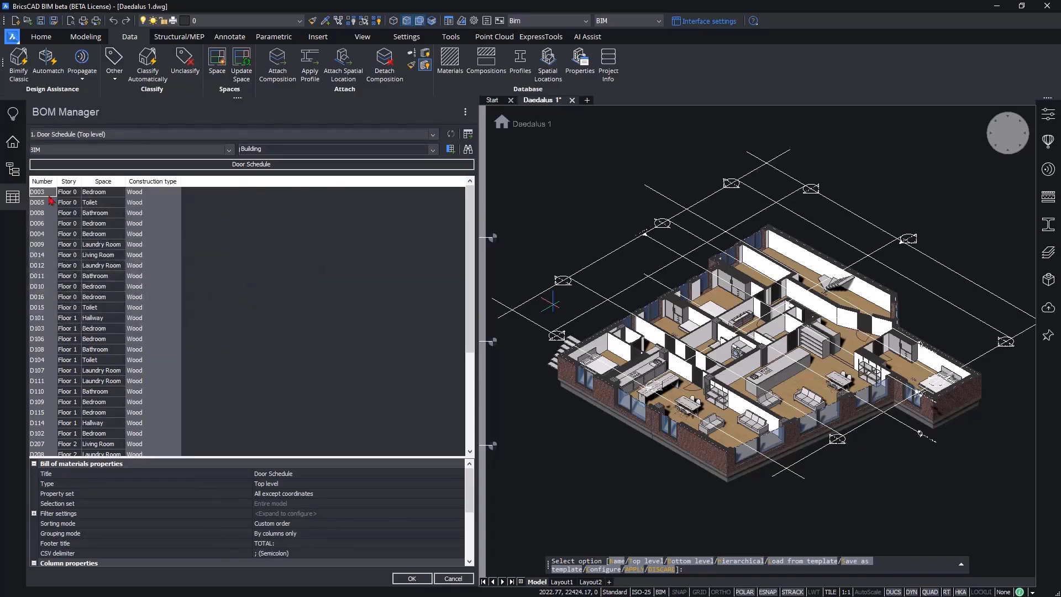
{"action": "left_click", "coordinate": [40, 182]}
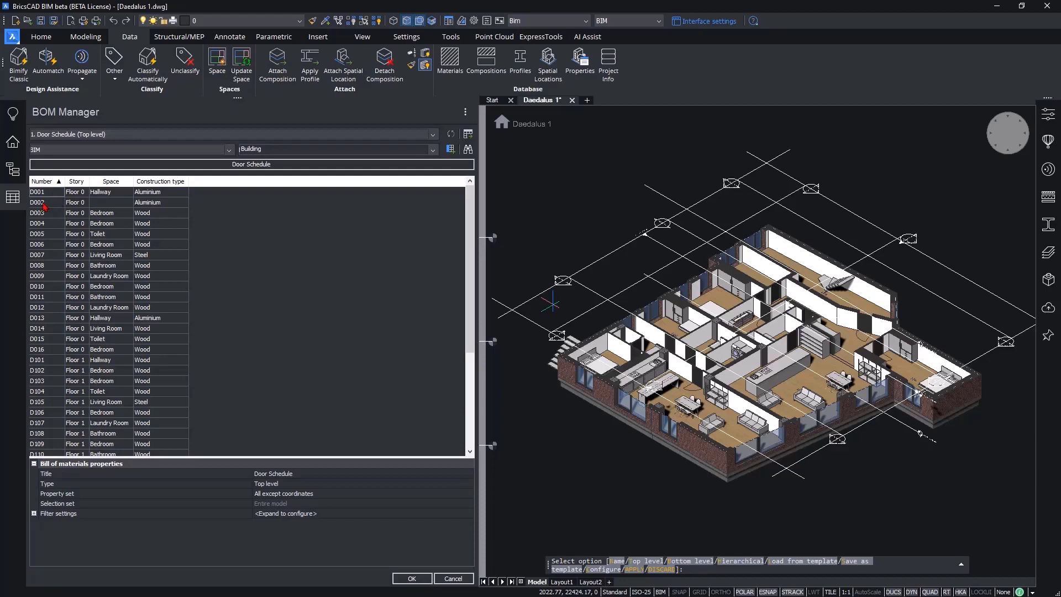
Highlight doors D002, D004, D007, D012 and D016 in turn from their schedule rows to locate them in the model.
{"action": "left_click", "coordinate": [49, 206]}
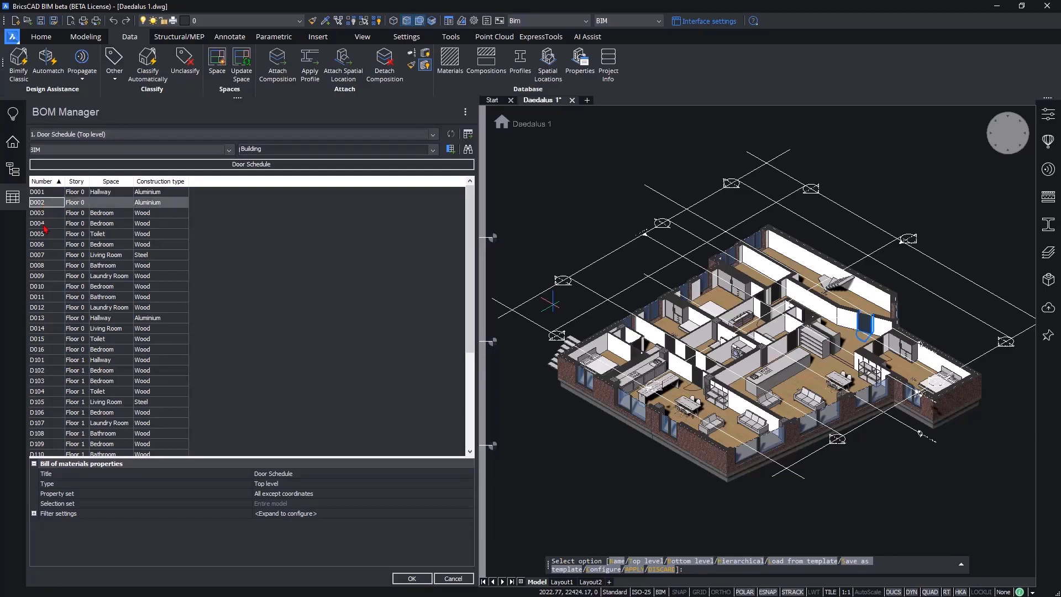
{"action": "left_click", "coordinate": [45, 224]}
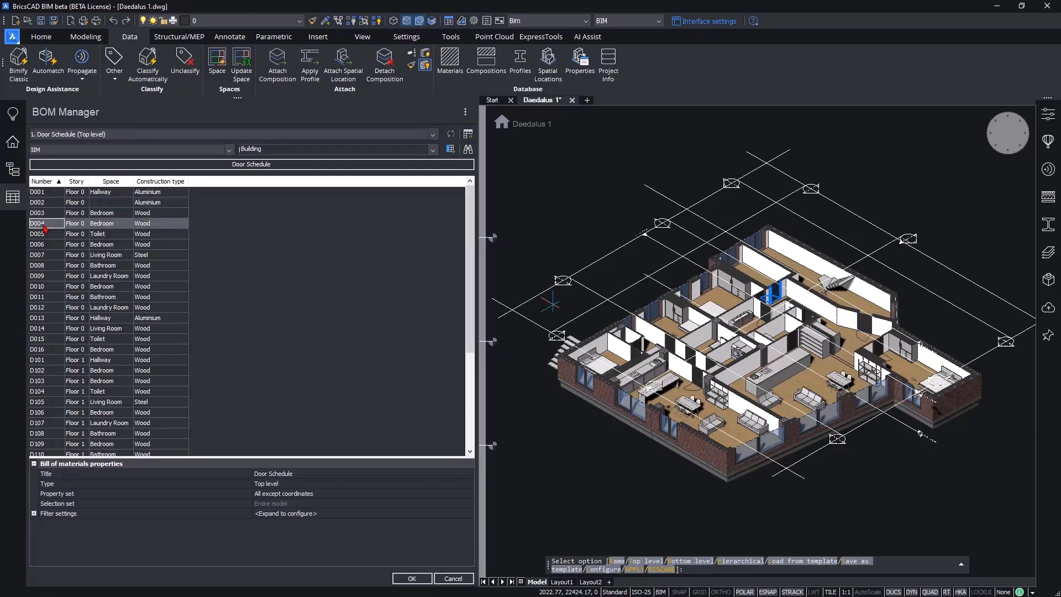
{"action": "left_click", "coordinate": [45, 256]}
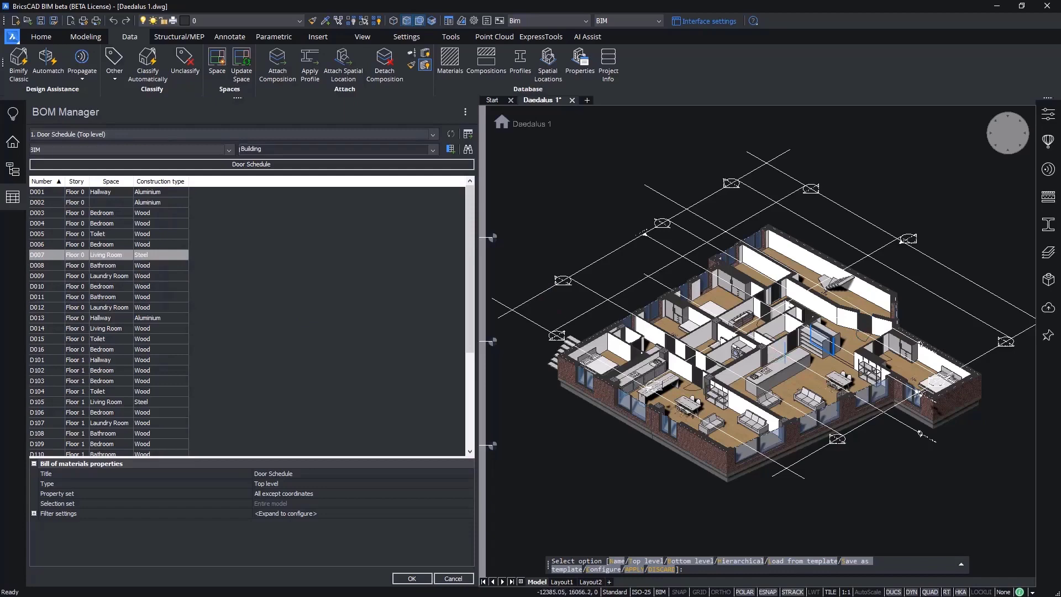
{"action": "scroll", "coordinate": [785, 362], "scroll_direction": "up", "scroll_amount": 2}
{"action": "scroll", "coordinate": [691, 369], "scroll_direction": "down", "scroll_amount": 1}
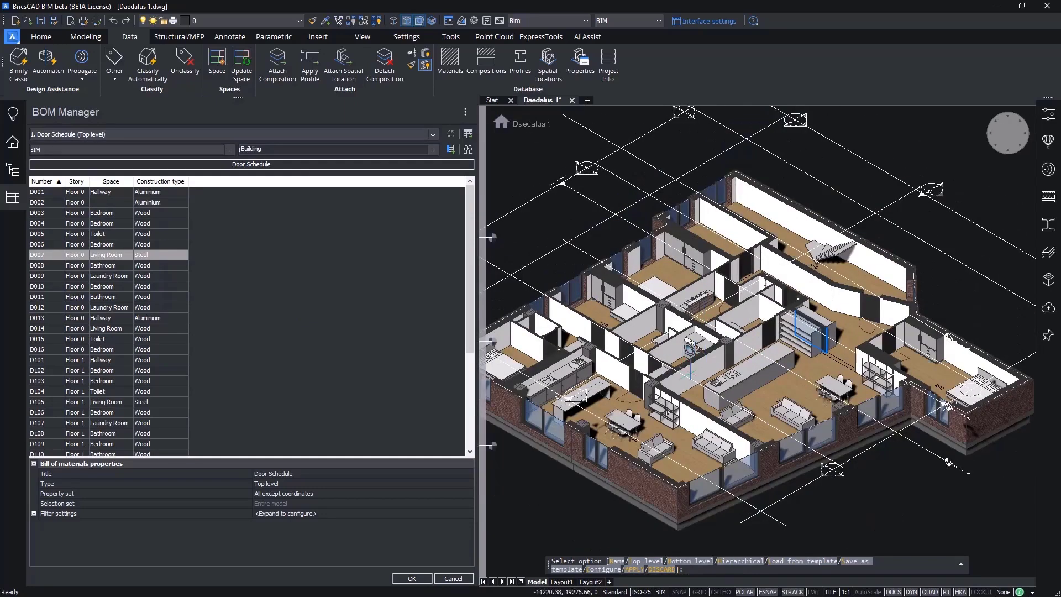
{"action": "left_click", "coordinate": [46, 310]}
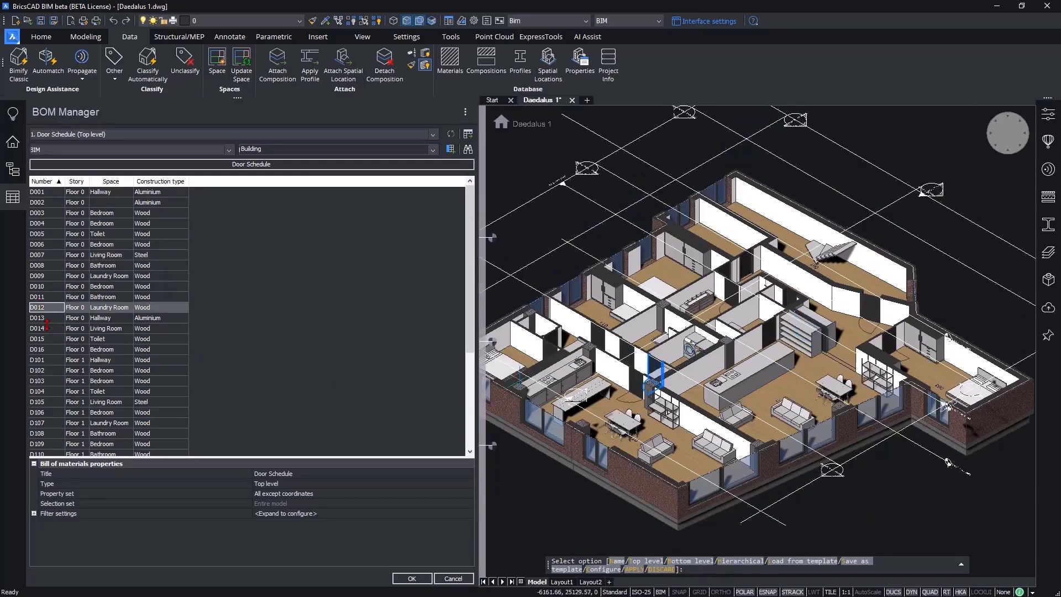
{"action": "left_click", "coordinate": [49, 349]}
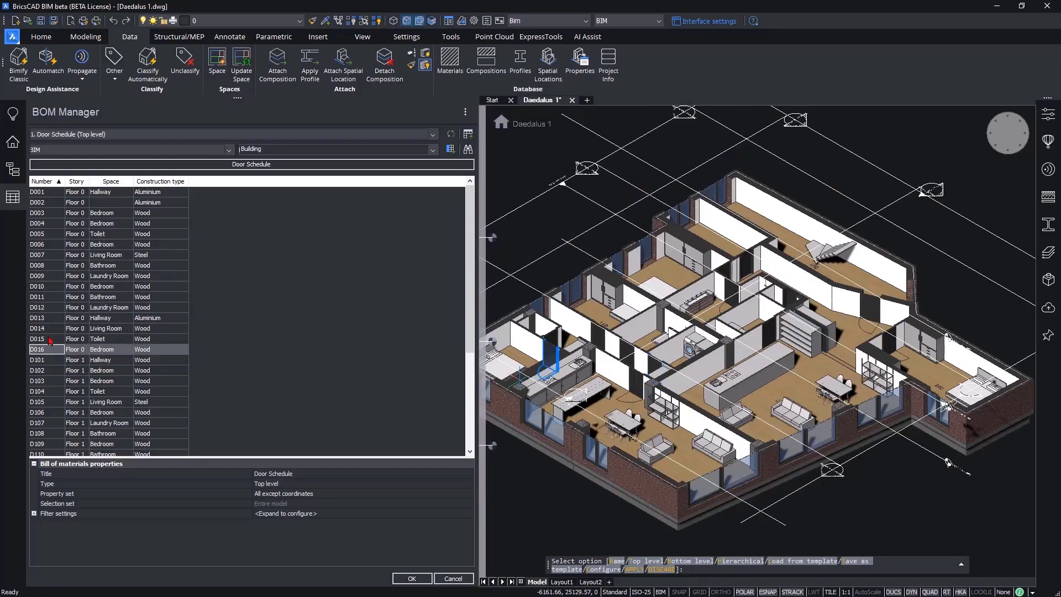
Select door D002 in the model from its schedule row and review its BIM, Parameters and Door Common properties.
{"action": "left_click", "coordinate": [42, 203]}
{"action": "right_click", "coordinate": [52, 207]}
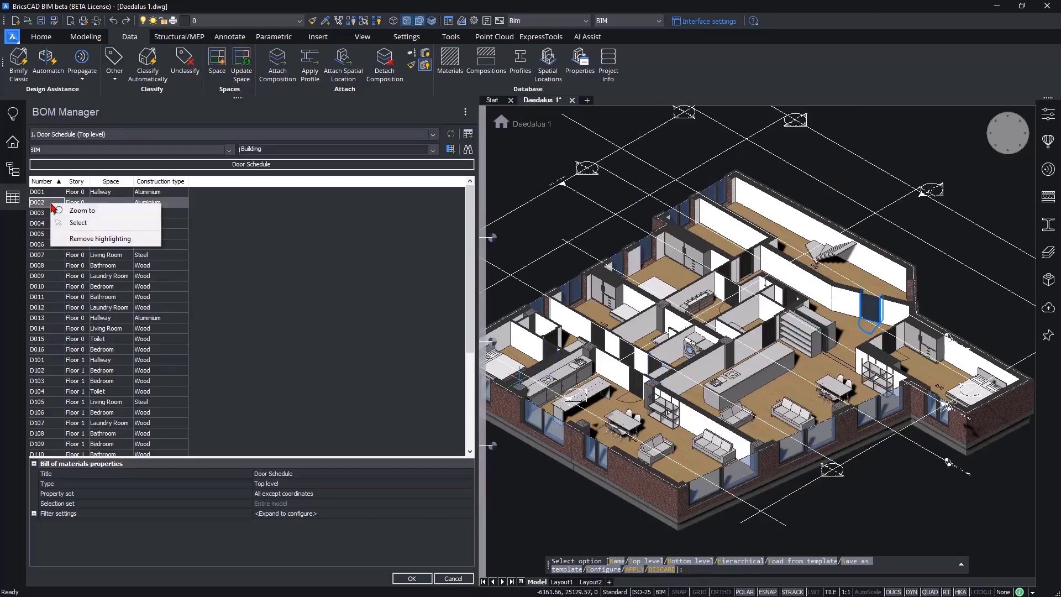
{"action": "left_click", "coordinate": [78, 222]}
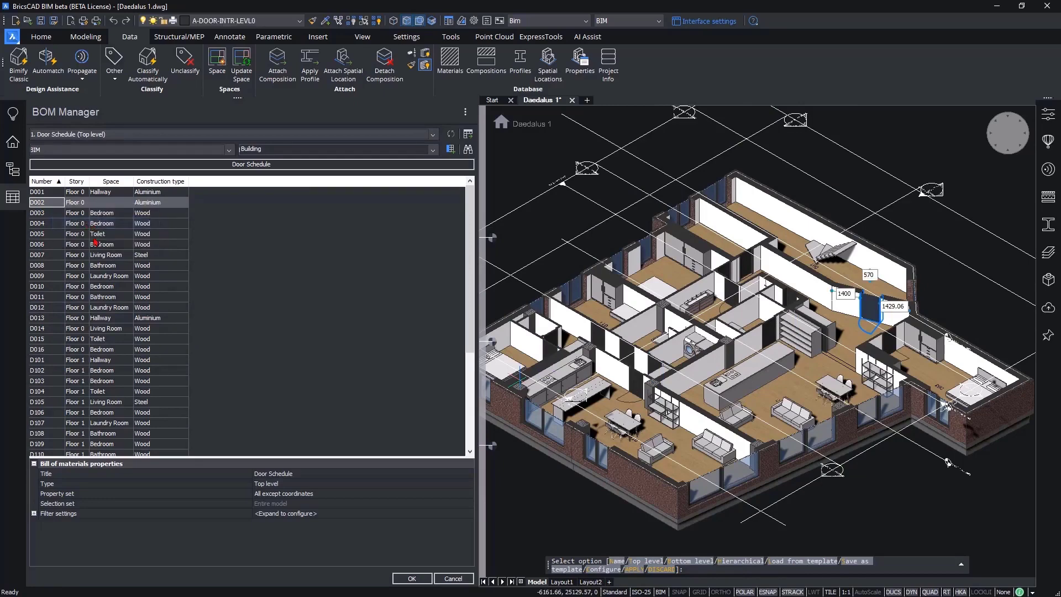
{"action": "left_click", "coordinate": [1054, 124]}
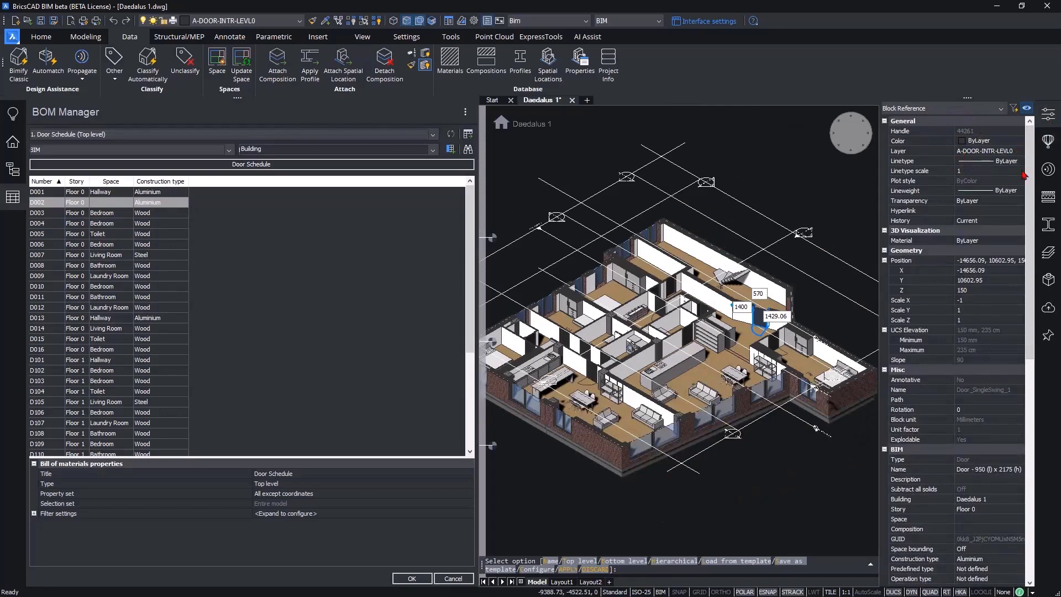
{"action": "left_click_drag", "start_coordinate": [1029, 176], "coordinate": [1029, 273]}
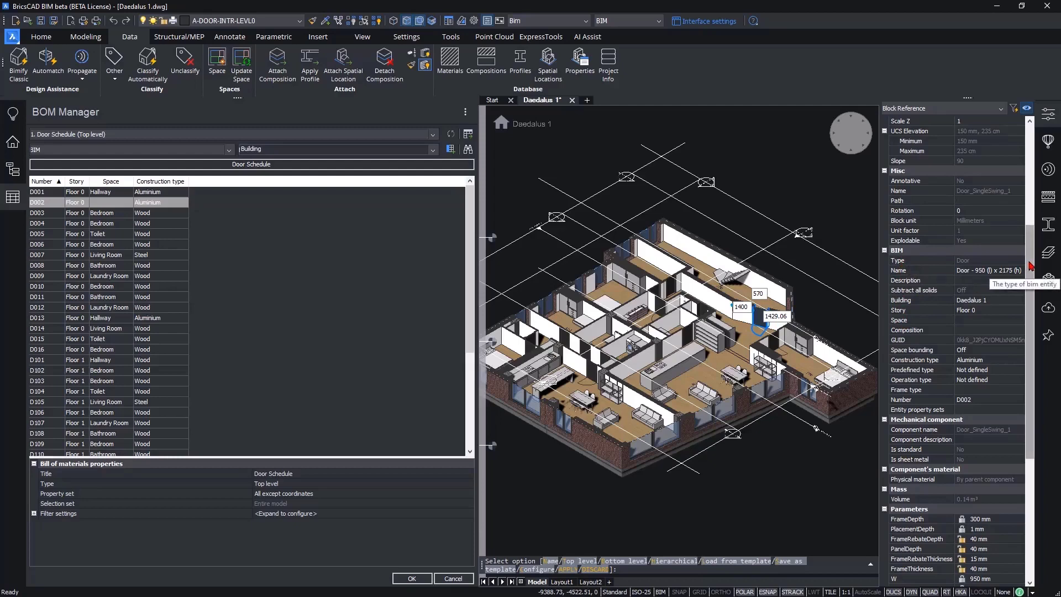
{"action": "scroll", "coordinate": [1031, 278], "scroll_direction": "down", "scroll_amount": 1}
{"action": "scroll", "coordinate": [1032, 278], "scroll_direction": "down", "scroll_amount": 4}
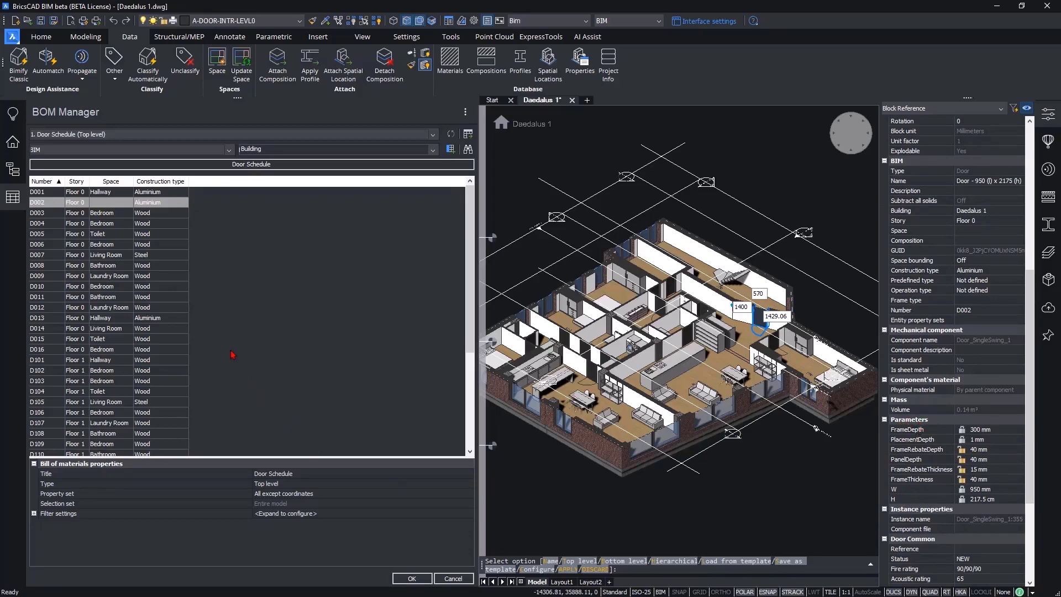
Add the door width W and height H from the Parameters category as columns in the door schedule.
{"action": "left_click", "coordinate": [50, 150]}
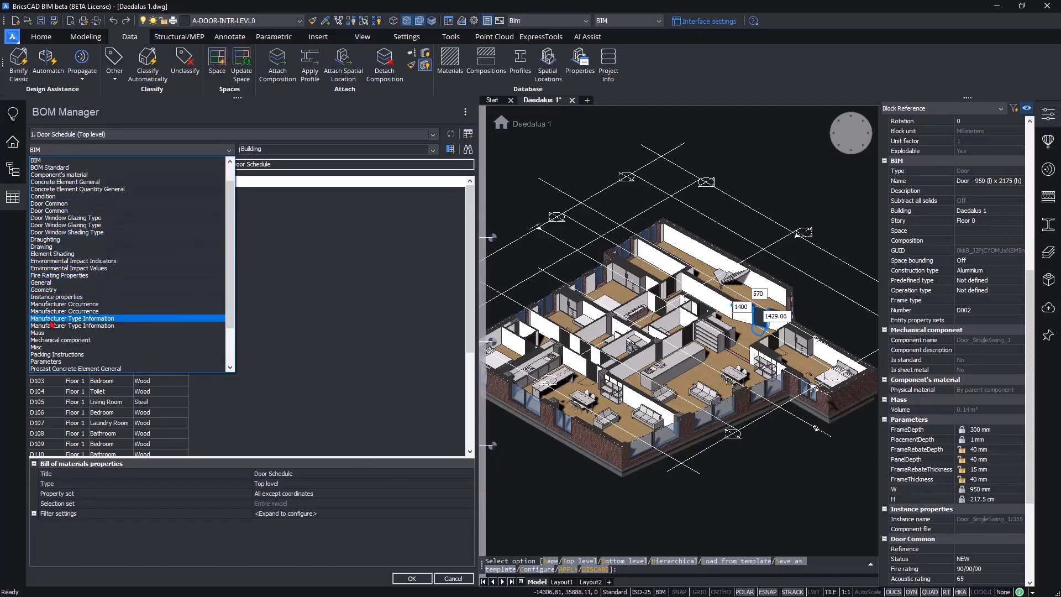
{"action": "left_click", "coordinate": [64, 363]}
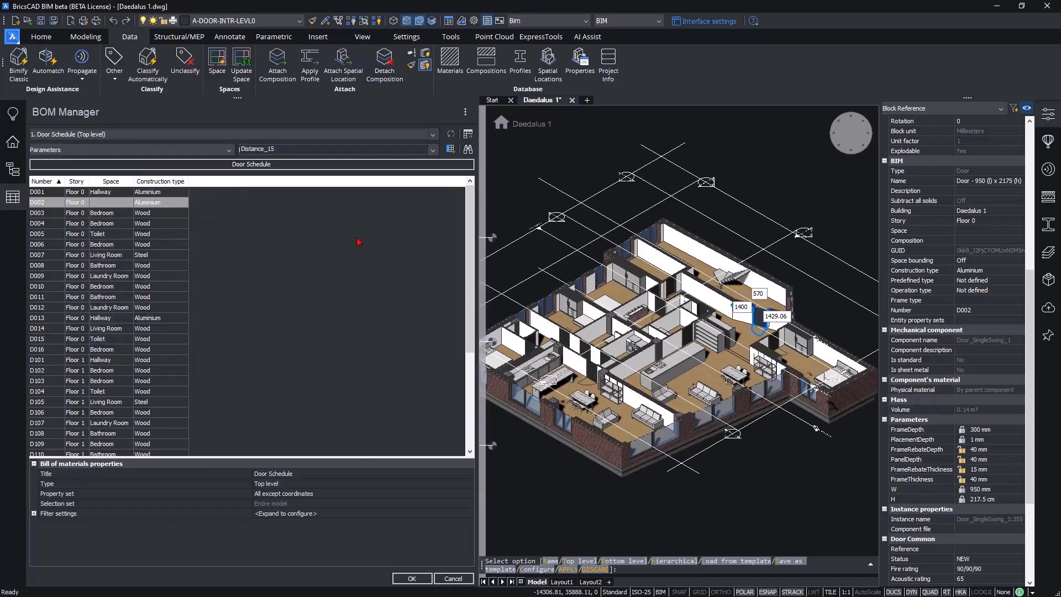
{"action": "left_click", "coordinate": [389, 150]}
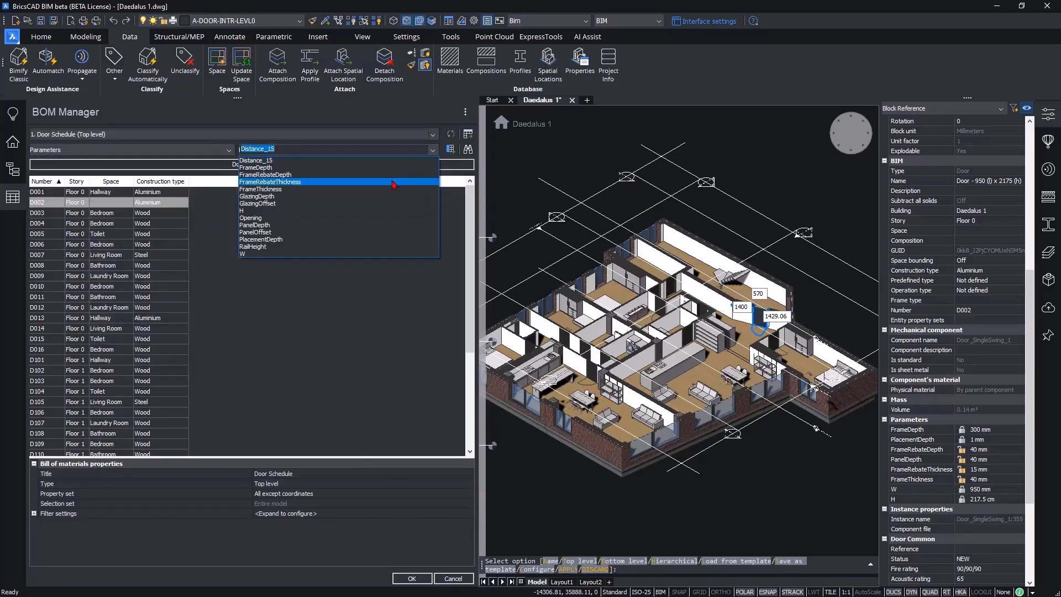
{"action": "left_click", "coordinate": [326, 254]}
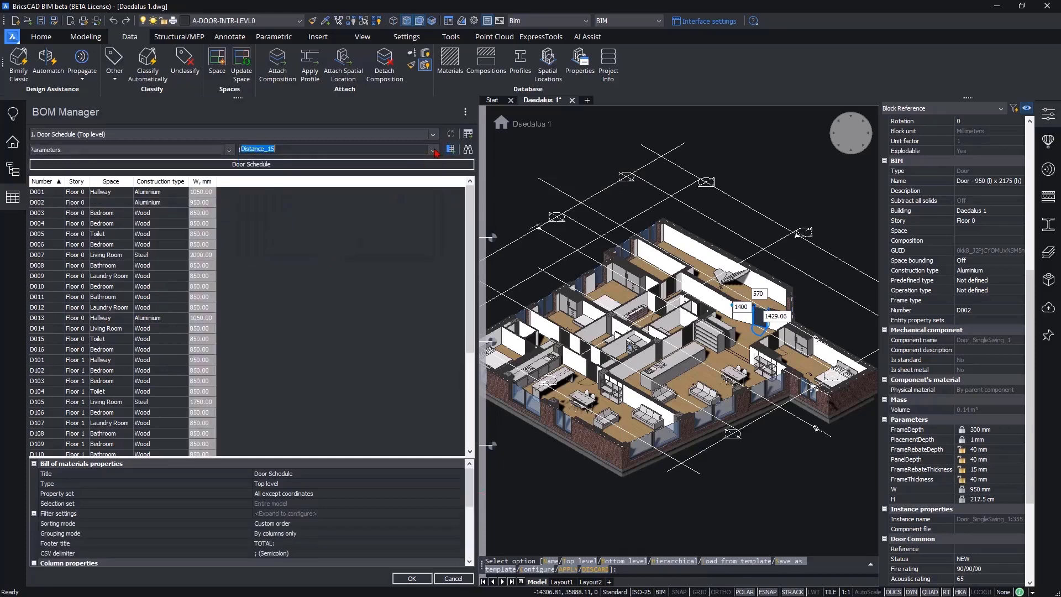
{"action": "left_click", "coordinate": [407, 150]}
{"action": "left_click", "coordinate": [402, 211]}
{"action": "left_click", "coordinate": [449, 151]}
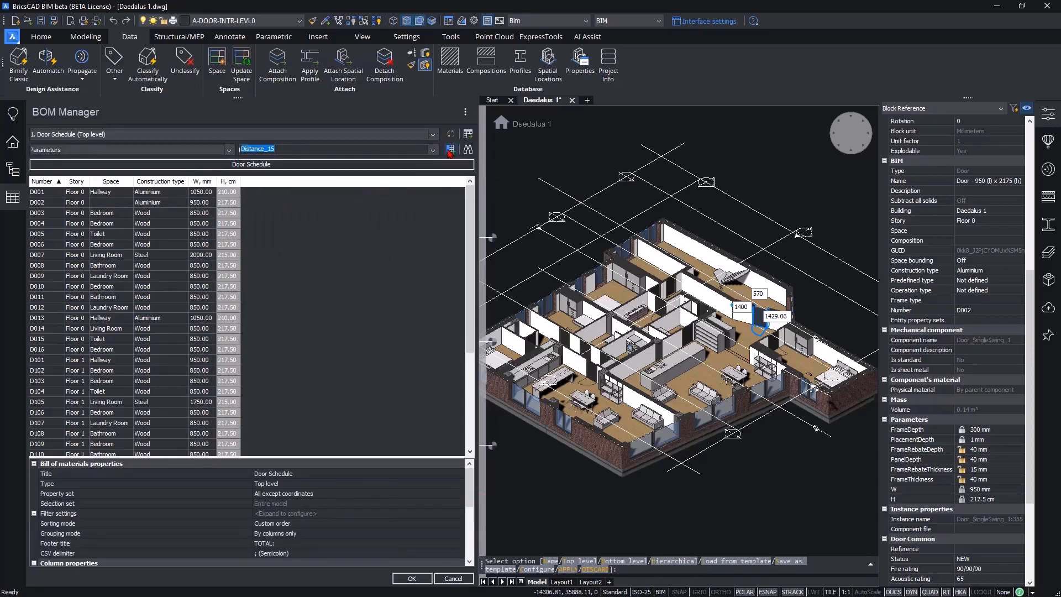
Set the unit placement of the door schedule's W column to In additional column.
{"action": "left_click", "coordinate": [198, 184]}
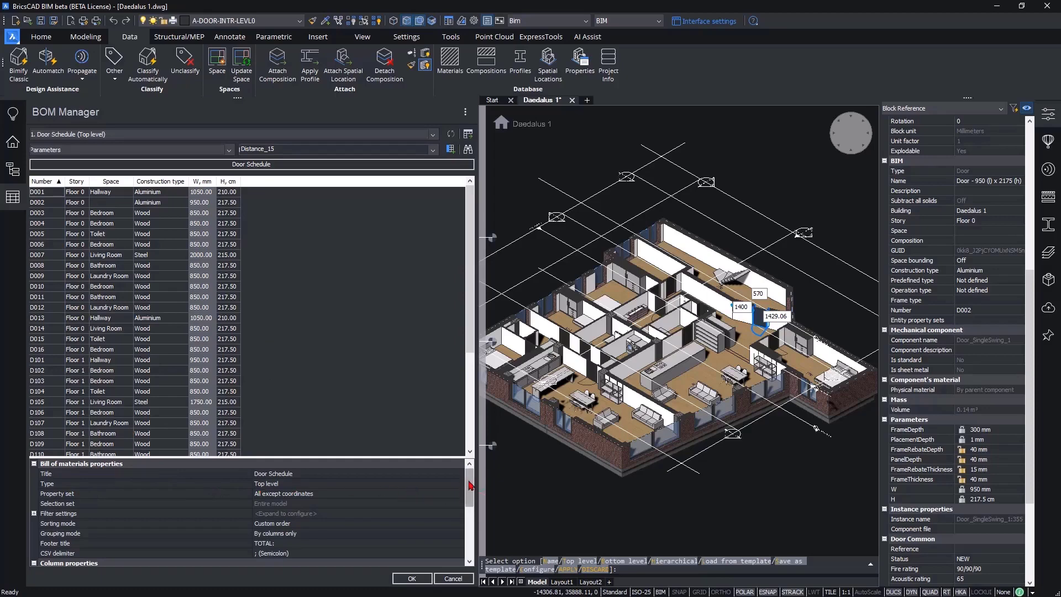
{"action": "left_click_drag", "start_coordinate": [471, 486], "coordinate": [470, 489]}
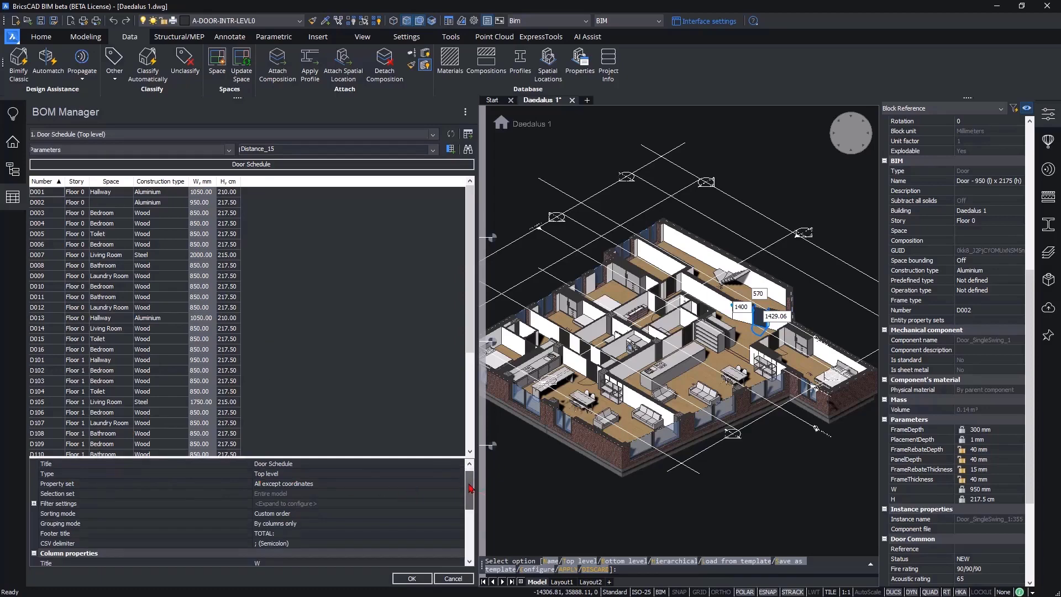
{"action": "left_click_drag", "start_coordinate": [470, 488], "coordinate": [475, 516]}
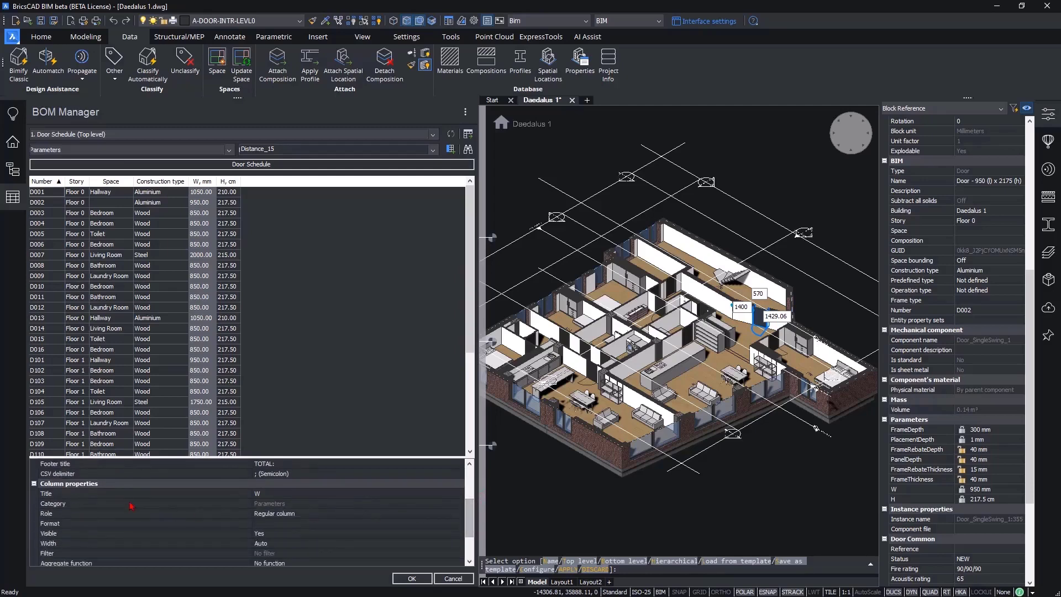
{"action": "left_click_drag", "start_coordinate": [470, 513], "coordinate": [471, 533]}
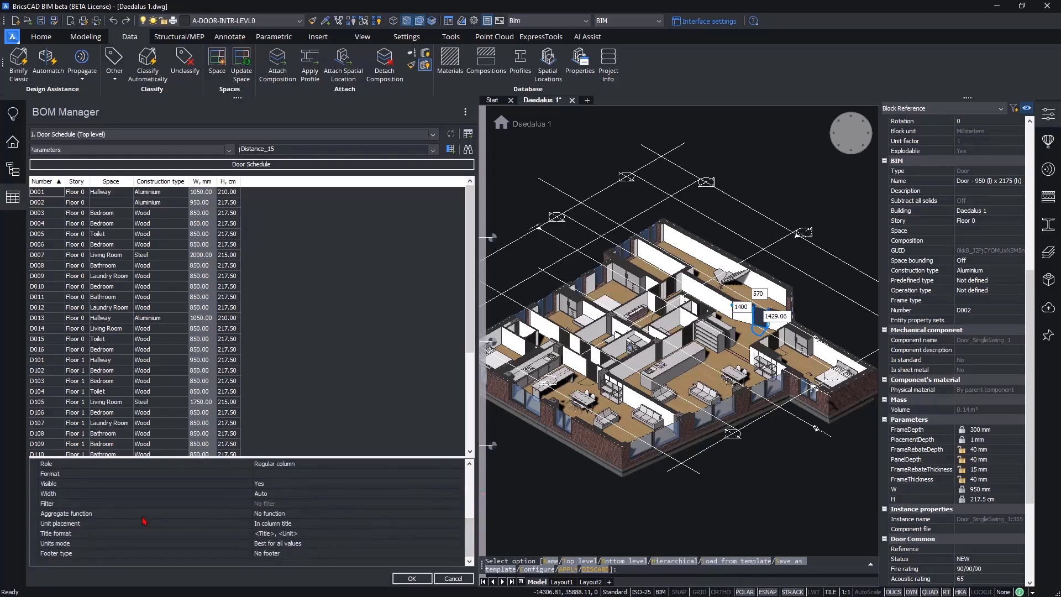
{"action": "left_click", "coordinate": [49, 525]}
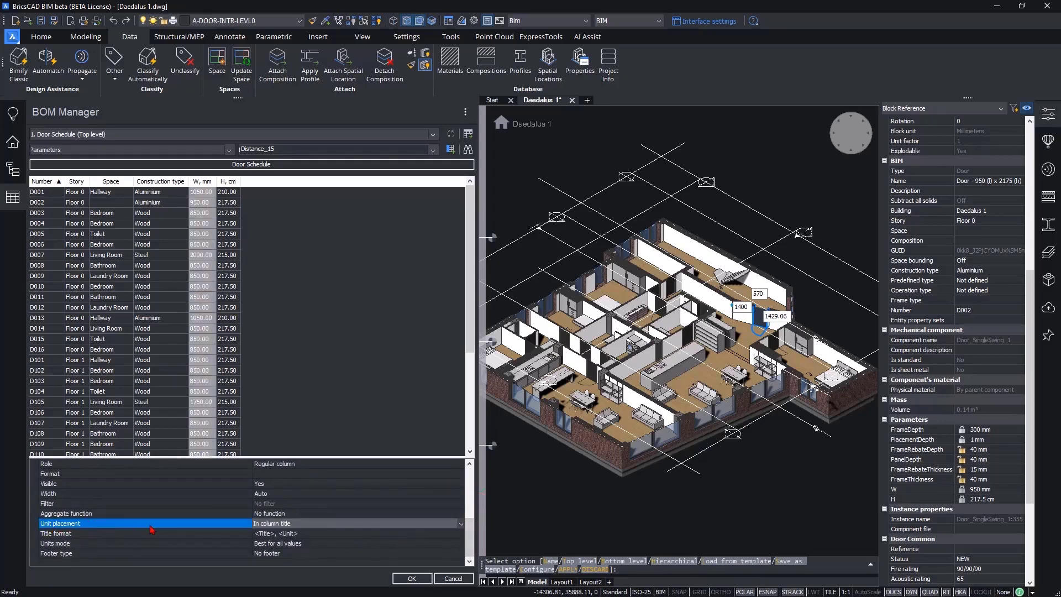
{"action": "left_click", "coordinate": [292, 525]}
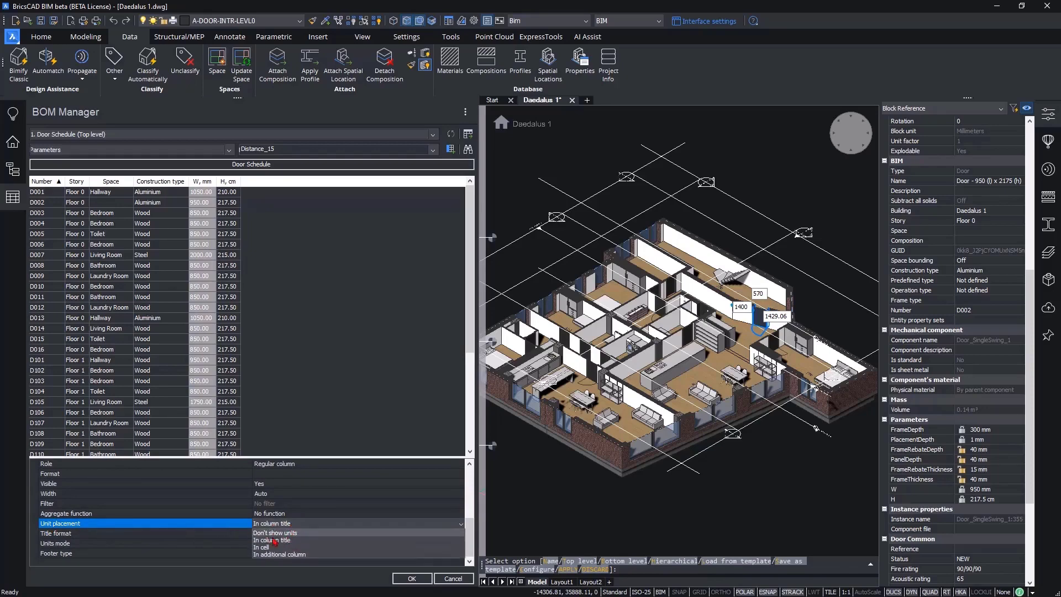
{"action": "left_click", "coordinate": [303, 555]}
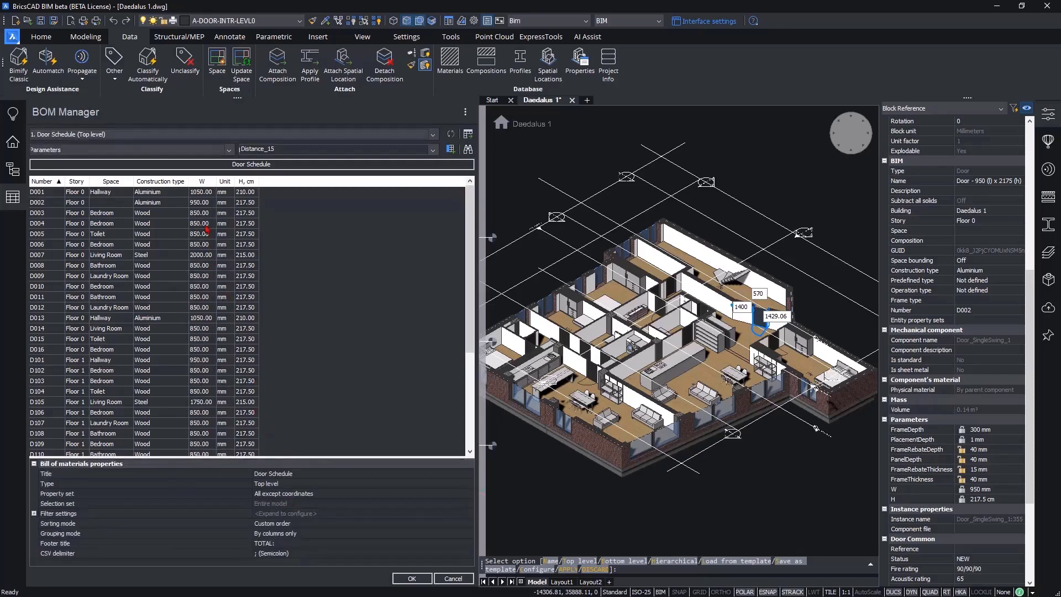
Restore the unit placement of the door schedule's W column to In column title.
{"action": "left_click", "coordinate": [204, 182]}
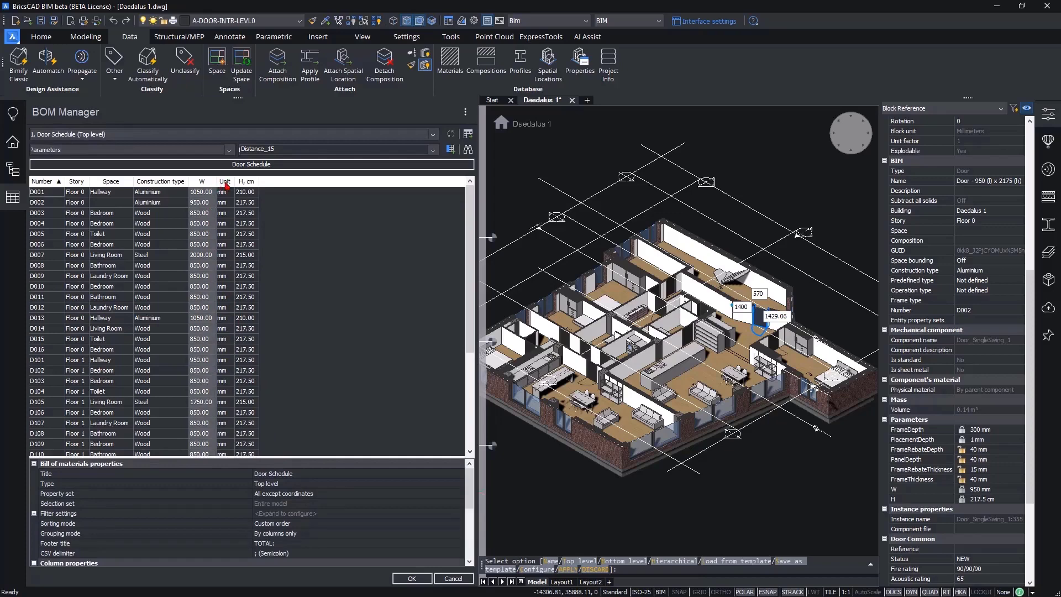
{"action": "left_click", "coordinate": [226, 182], "text": "shift"}
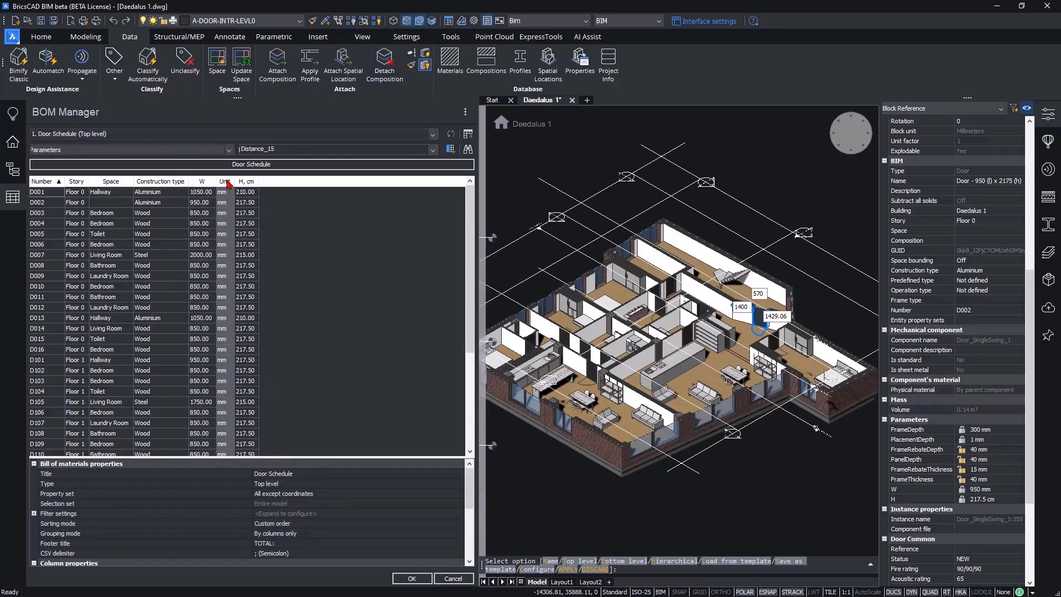
{"action": "left_click", "coordinate": [202, 182]}
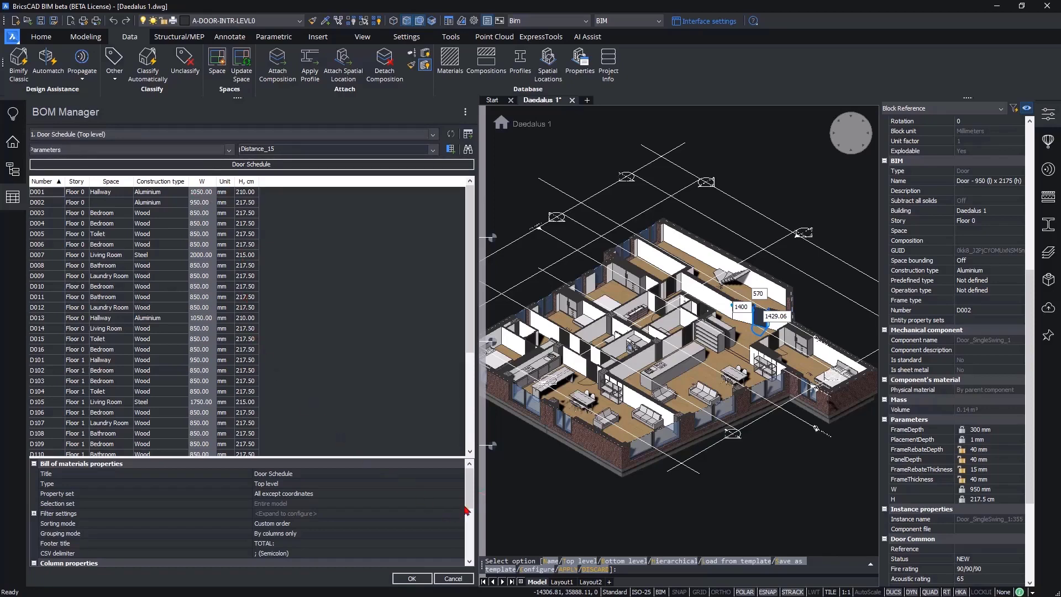
{"action": "left_click_drag", "start_coordinate": [469, 496], "coordinate": [462, 558]}
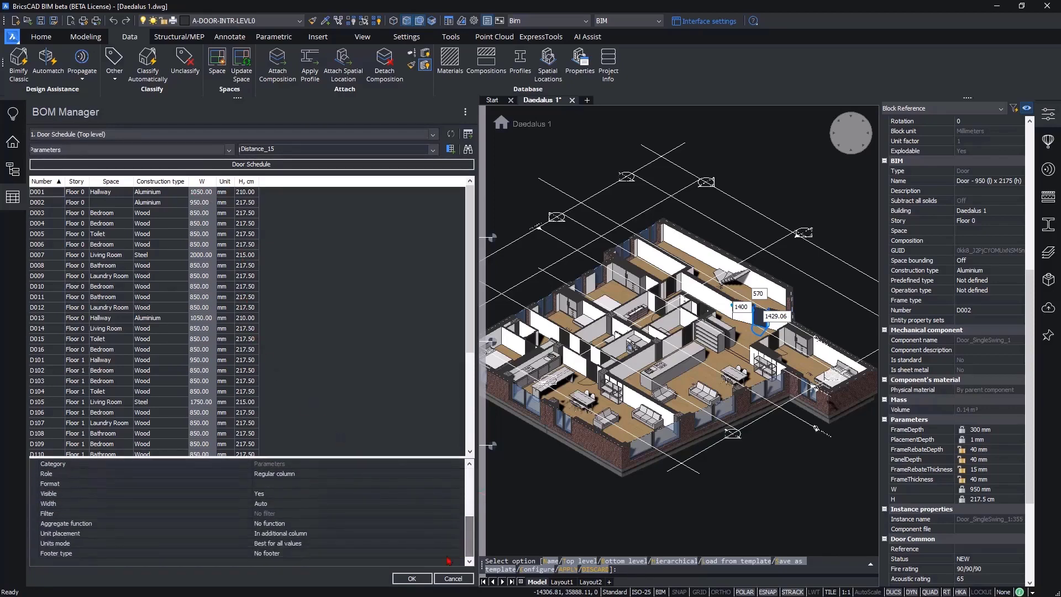
{"action": "left_click", "coordinate": [301, 533]}
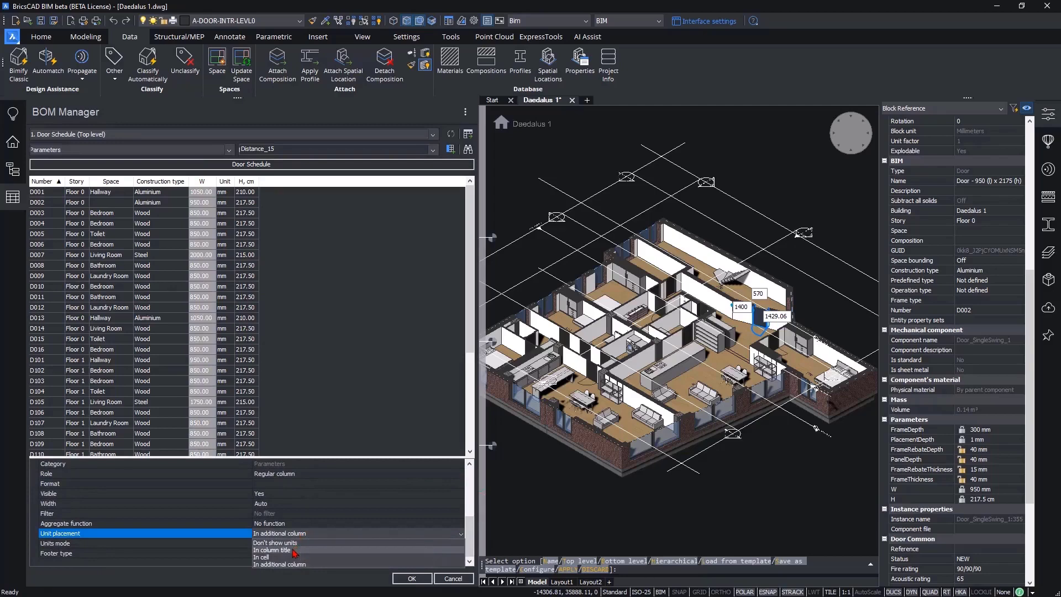
{"action": "left_click", "coordinate": [291, 551]}
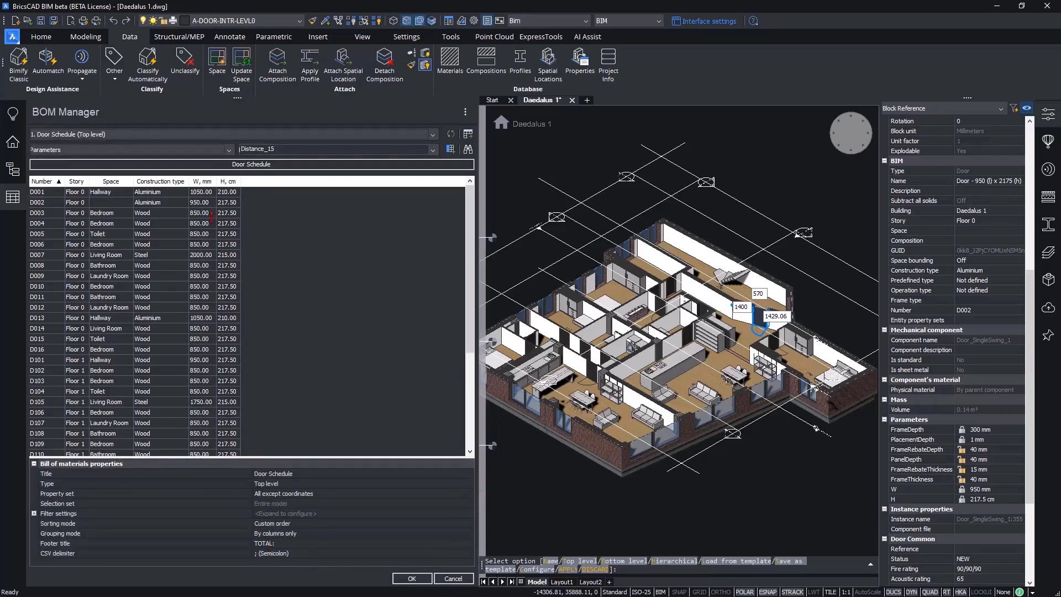
Set the units mode of the door schedule's H column to User-defined.
{"action": "left_click", "coordinate": [204, 183]}
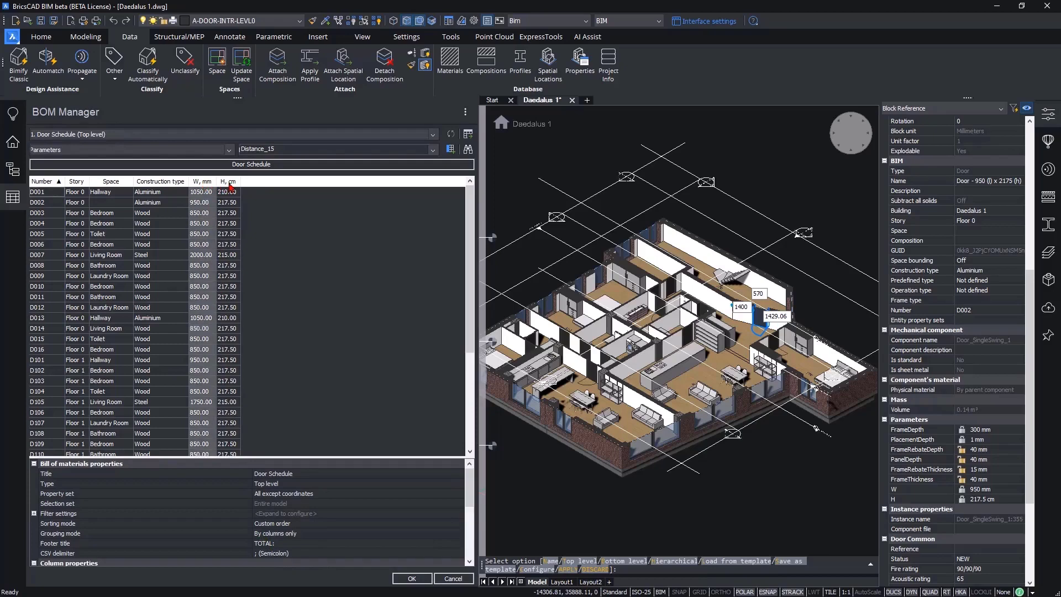
{"action": "left_click", "coordinate": [230, 183]}
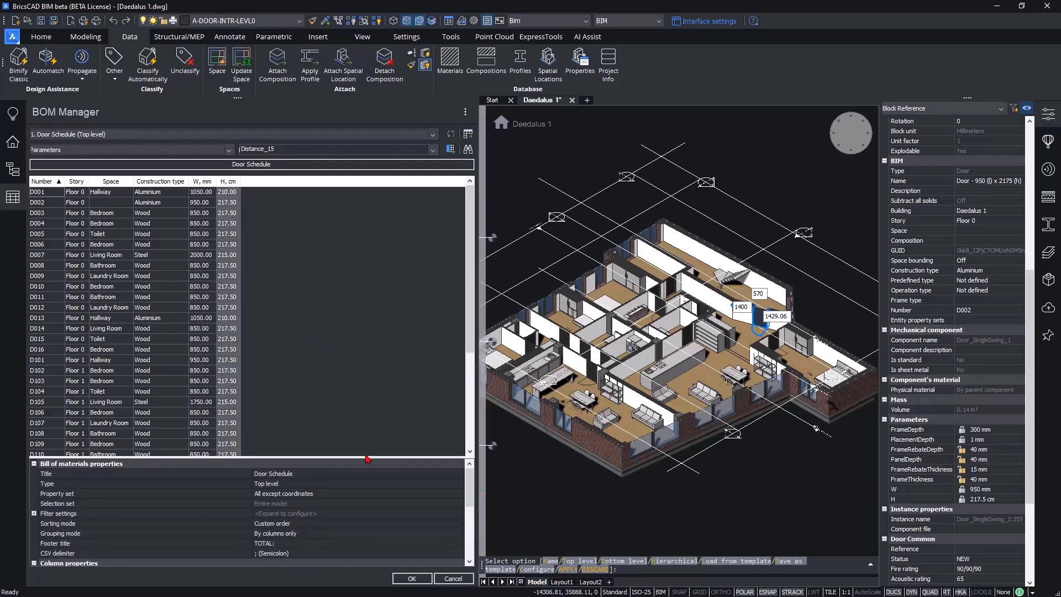
{"action": "left_click_drag", "start_coordinate": [470, 489], "coordinate": [471, 541]}
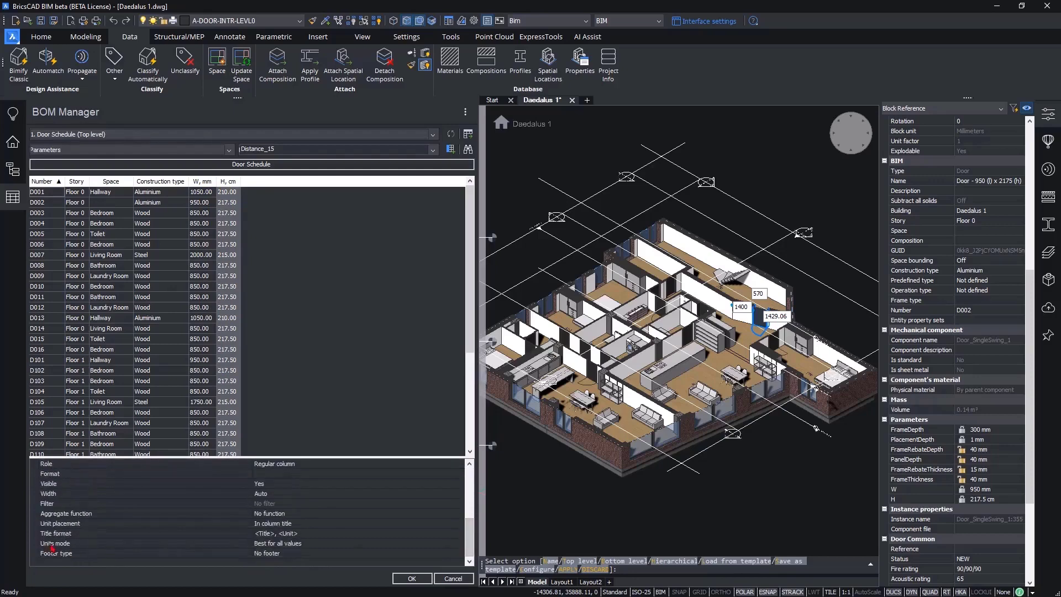
{"action": "left_click", "coordinate": [132, 544]}
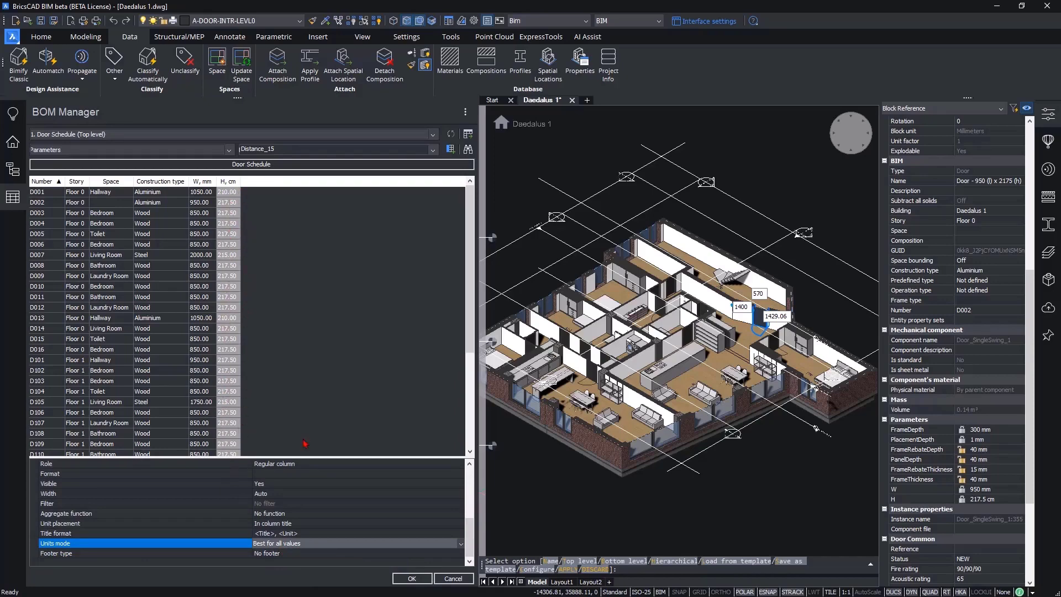
{"action": "left_click", "coordinate": [459, 544]}
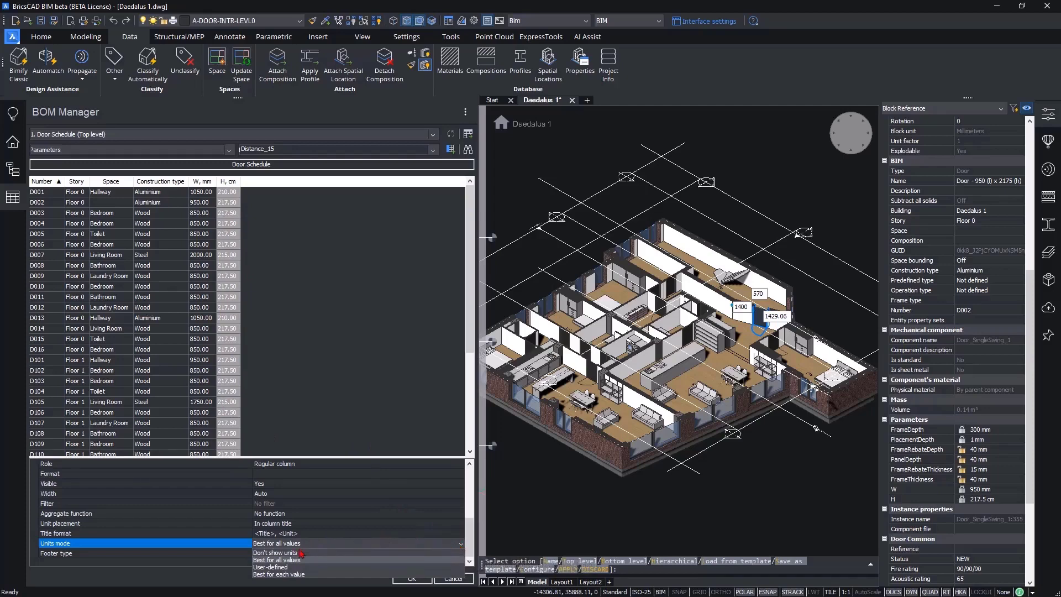
{"action": "left_click", "coordinate": [266, 568]}
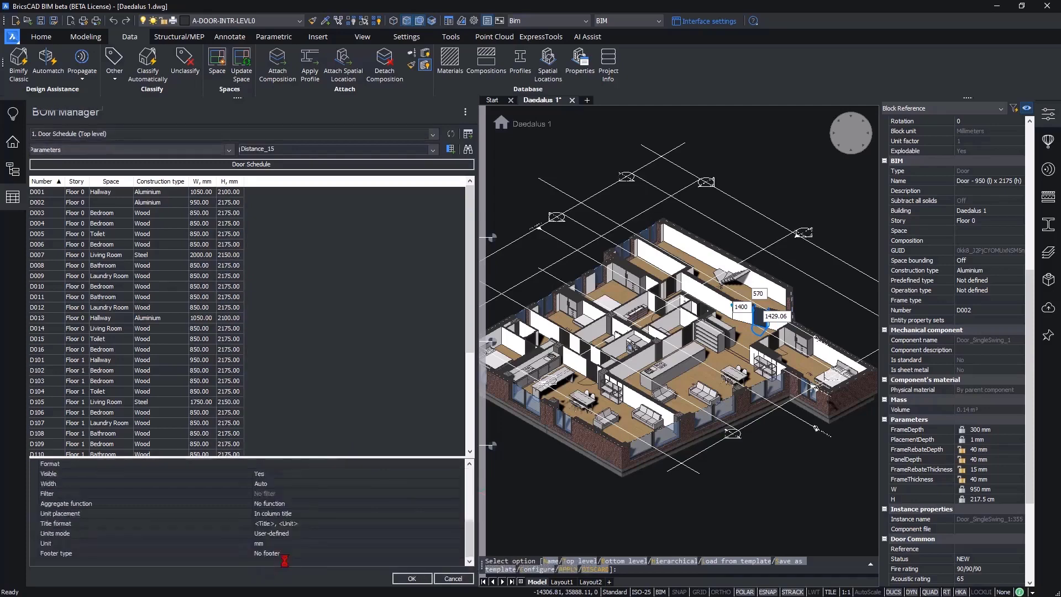
Choose mm as the unit for the door schedule's H column.
{"action": "left_click", "coordinate": [230, 181]}
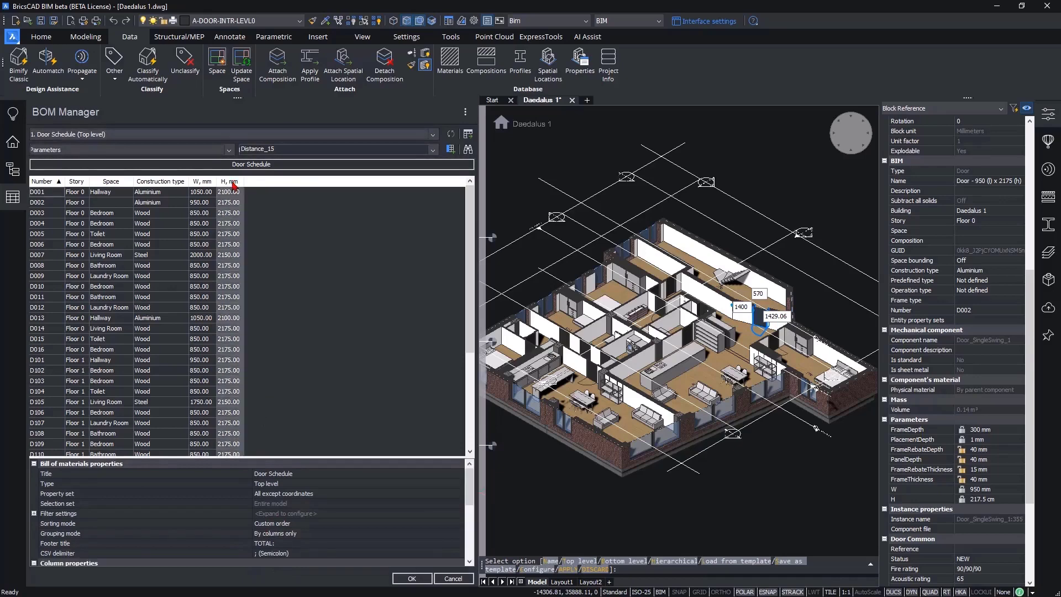
{"action": "left_click_drag", "start_coordinate": [471, 491], "coordinate": [471, 541]}
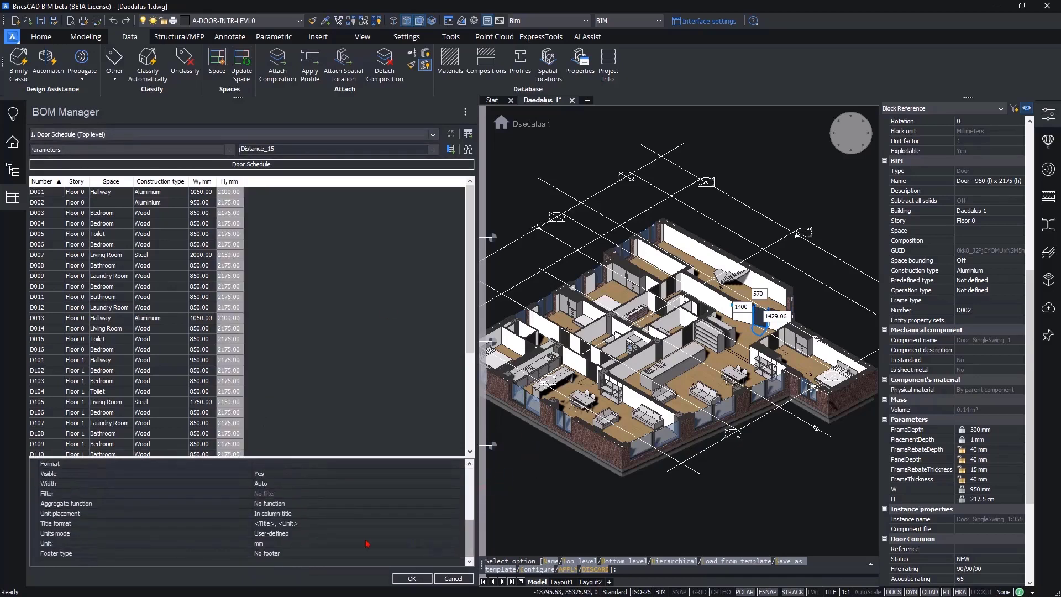
{"action": "left_click", "coordinate": [111, 544]}
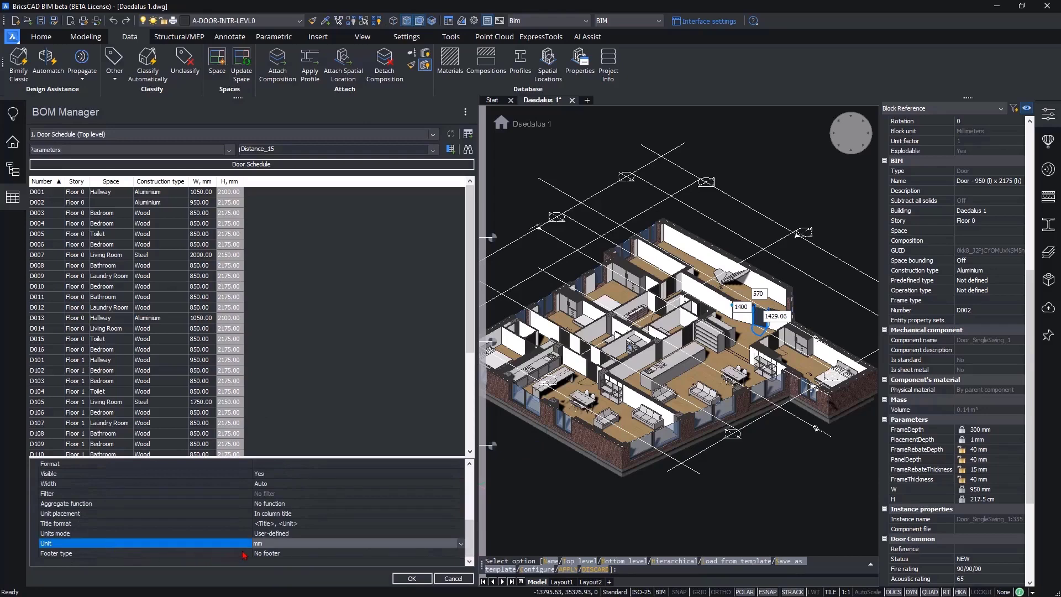
{"action": "left_click", "coordinate": [263, 545]}
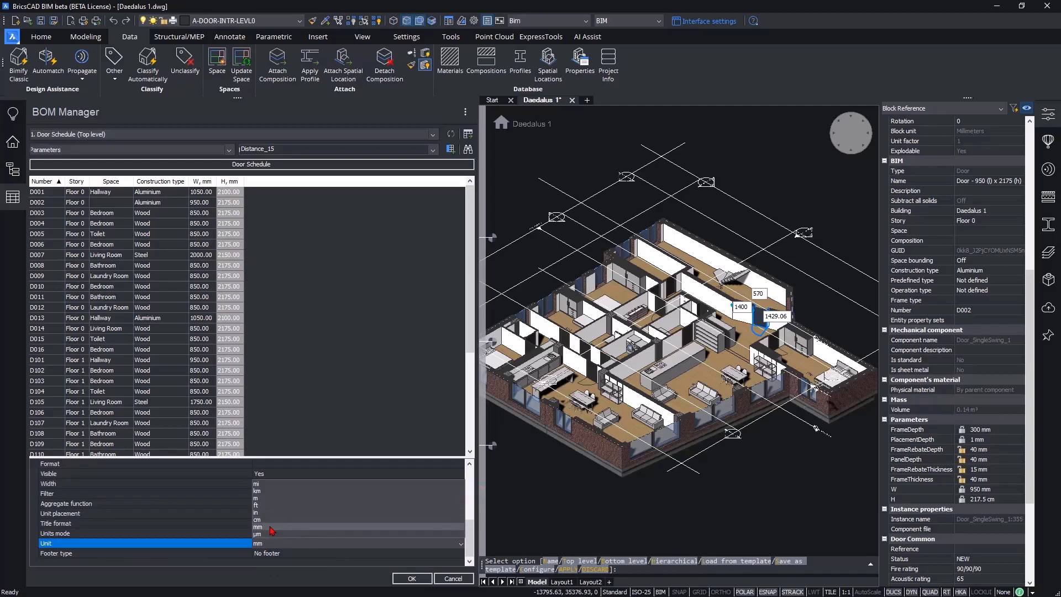
{"action": "left_click", "coordinate": [271, 530]}
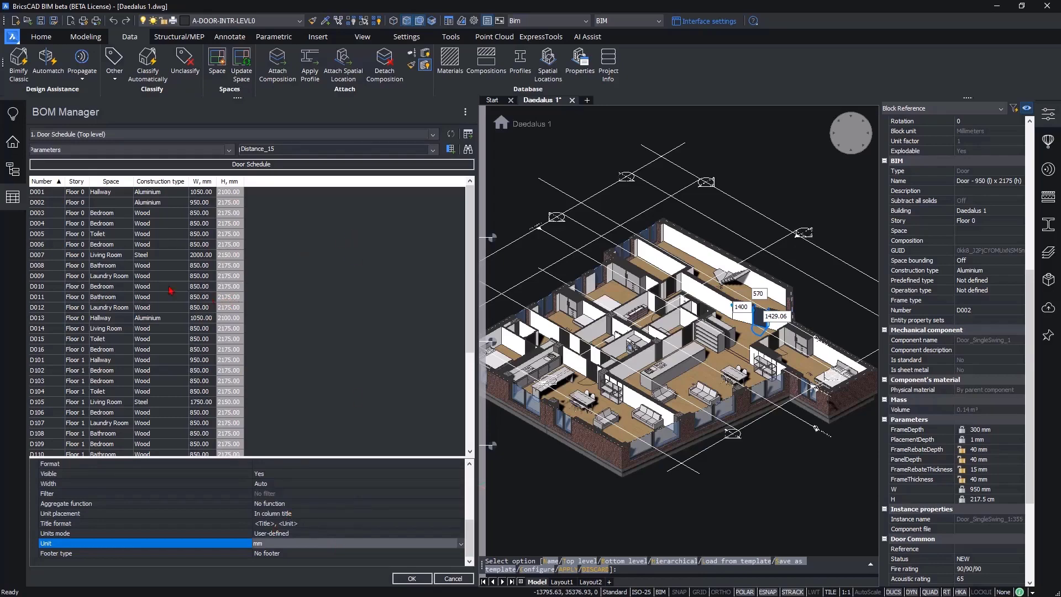
Select door D002 in the model from its schedule row and zoom to it.
{"action": "left_click", "coordinate": [41, 203]}
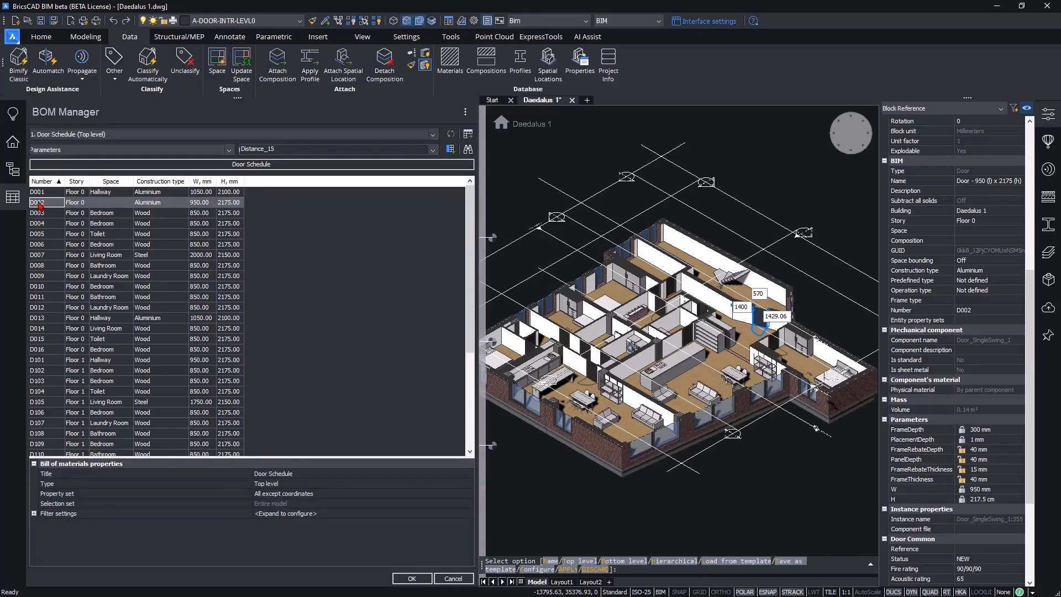
{"action": "right_click", "coordinate": [40, 206]}
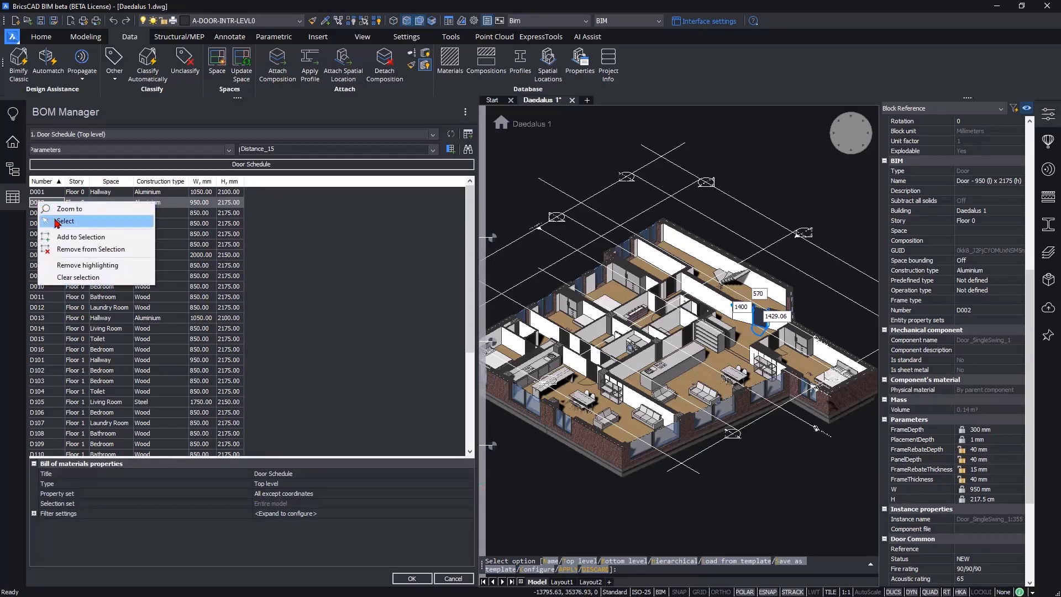
{"action": "left_click", "coordinate": [48, 219]}
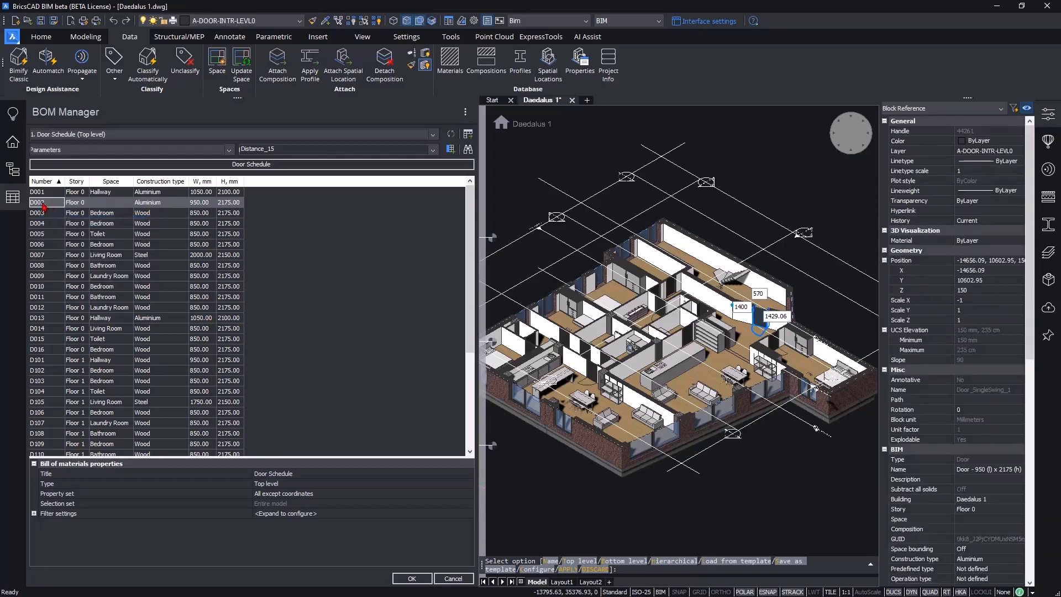
{"action": "right_click", "coordinate": [53, 205]}
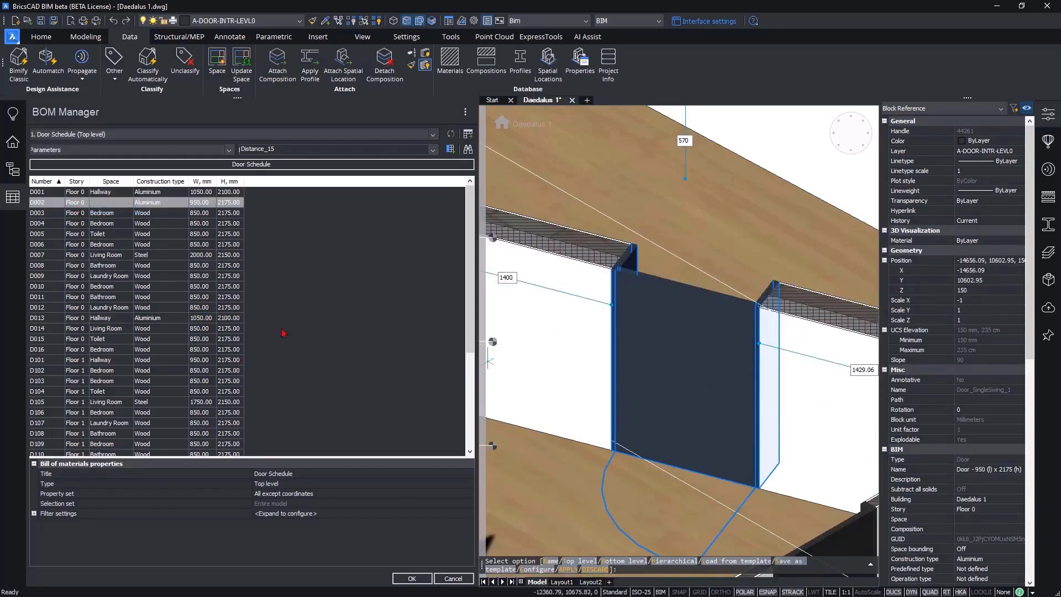
Check the Space cell of door D002's schedule row, apply the door schedule and close the BOM Manager.
{"action": "left_click", "coordinate": [49, 204]}
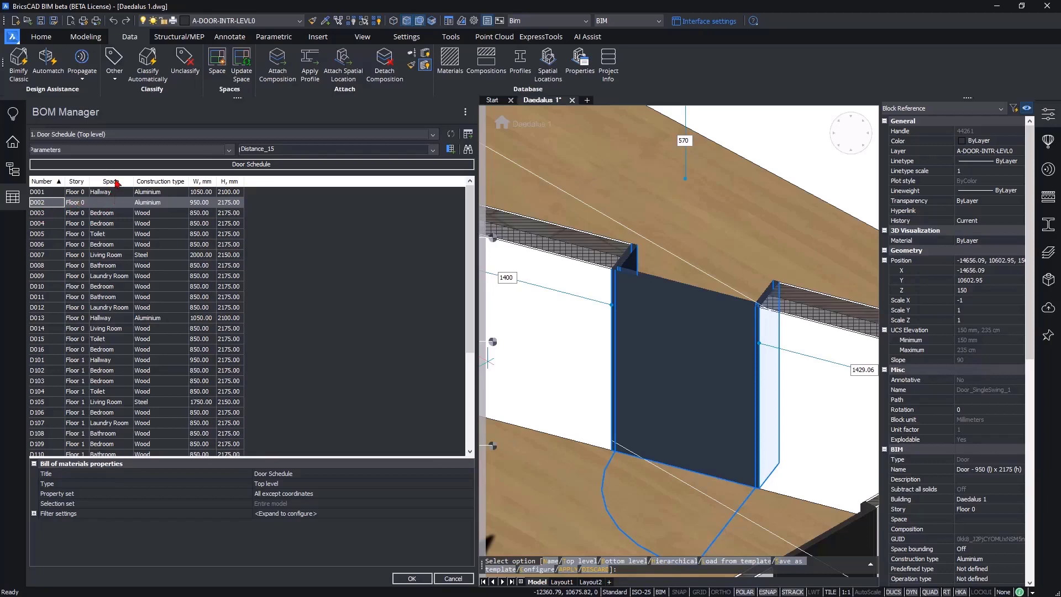
{"action": "left_click", "coordinate": [111, 204]}
{"action": "left_click", "coordinate": [412, 579]}
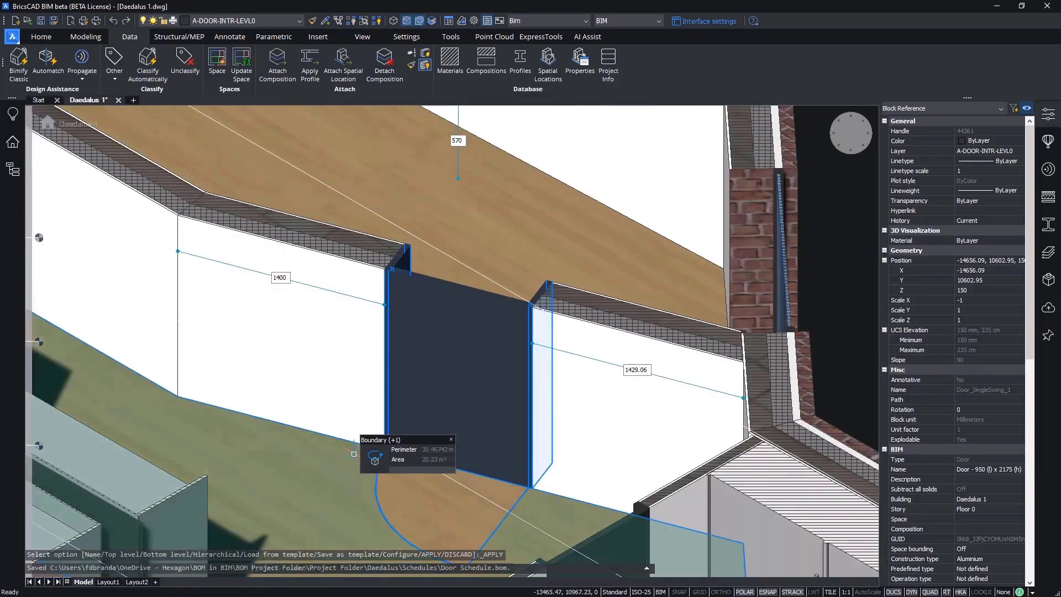
Assign the hallway space labelled 004 to door D002 through its Space property.
{"action": "mouse_move", "coordinate": [353, 442]}
{"action": "middle_mouse_down"}
{"action": "mouse_move", "coordinate": [437, 403]}
{"action": "mouse_move", "coordinate": [362, 441]}
{"action": "middle_mouse_up"}
{"action": "scroll", "coordinate": [361, 433], "scroll_direction": "down", "scroll_amount": 2}
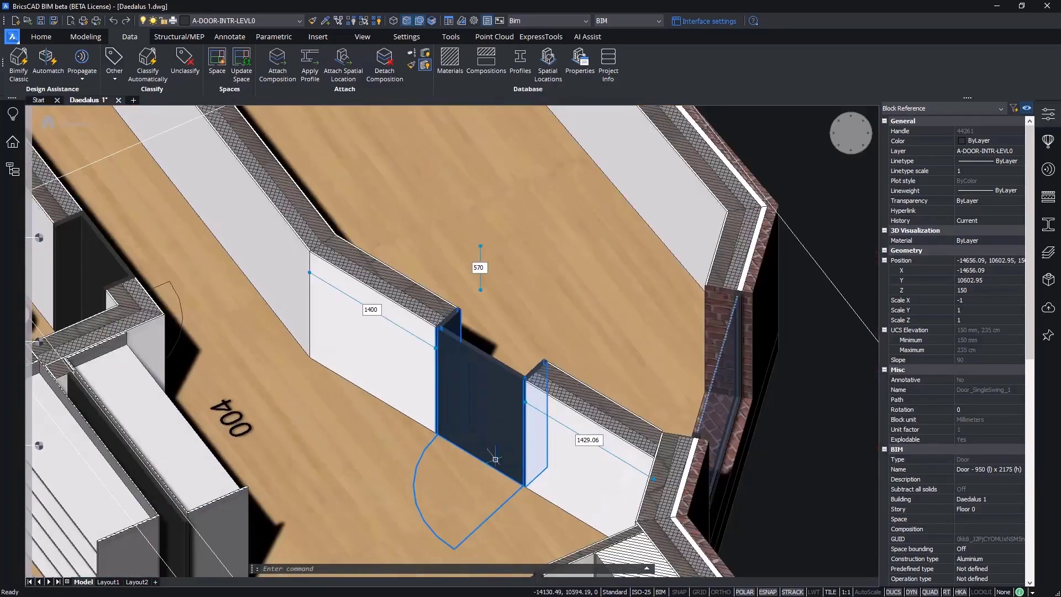
{"action": "left_click_drag", "start_coordinate": [1029, 335], "coordinate": [1033, 374]}
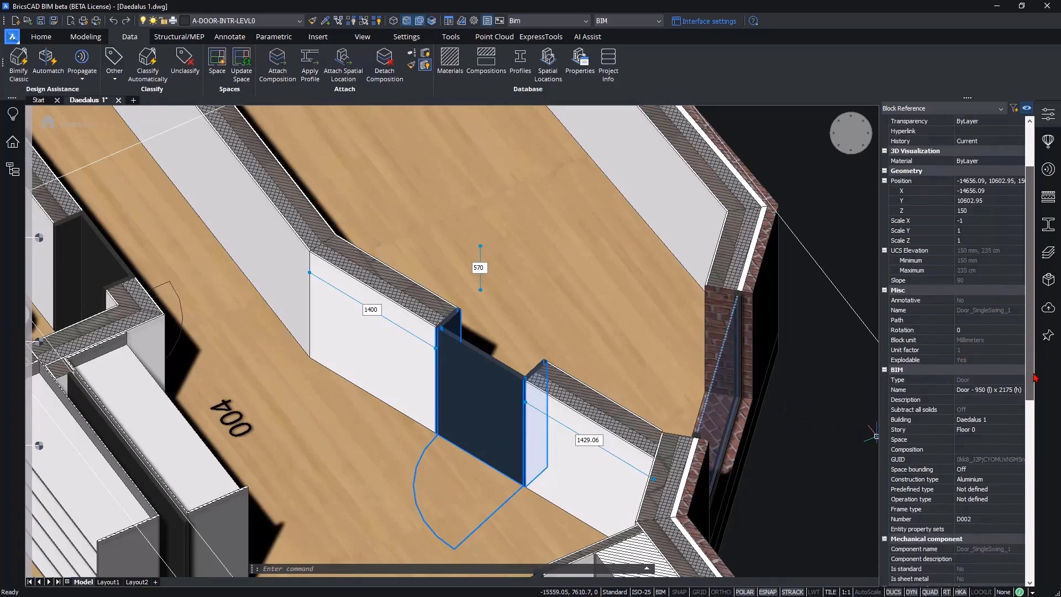
{"action": "left_click", "coordinate": [940, 440]}
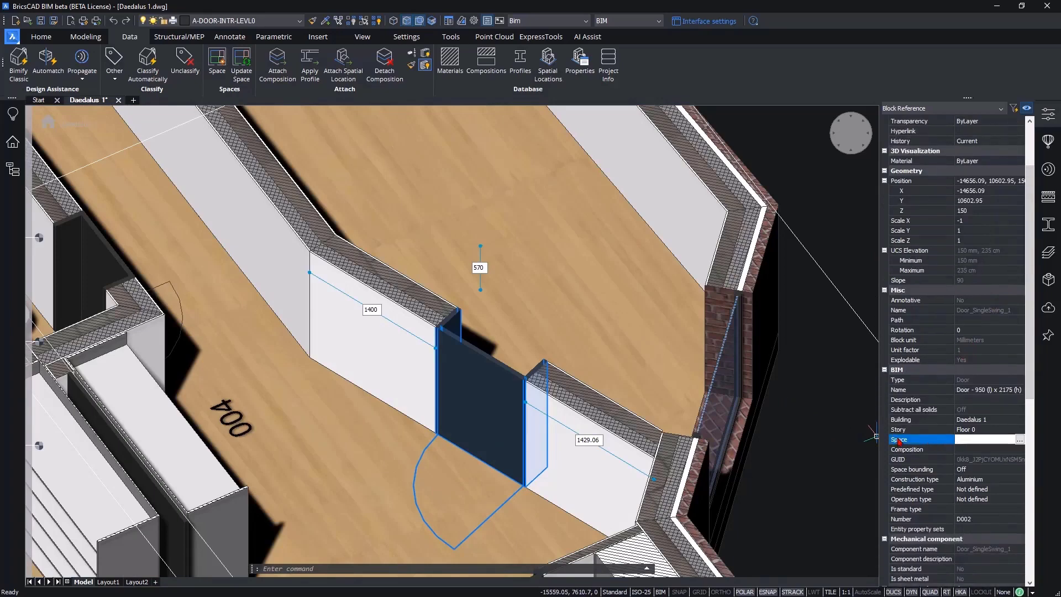
{"action": "middle_click_drag", "start_coordinate": [504, 394], "coordinate": [548, 358]}
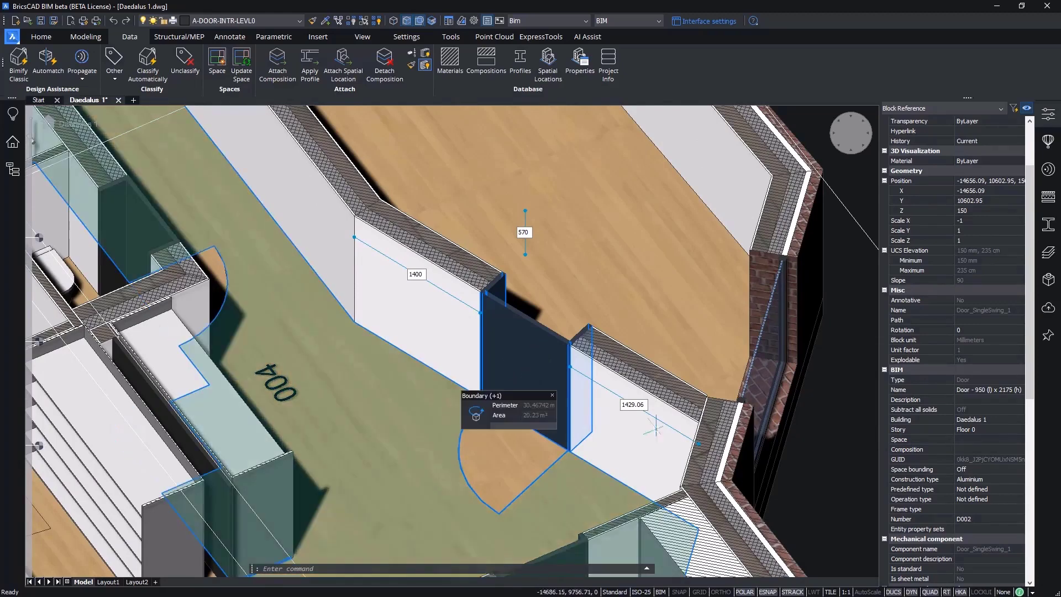
{"action": "left_click", "coordinate": [955, 441]}
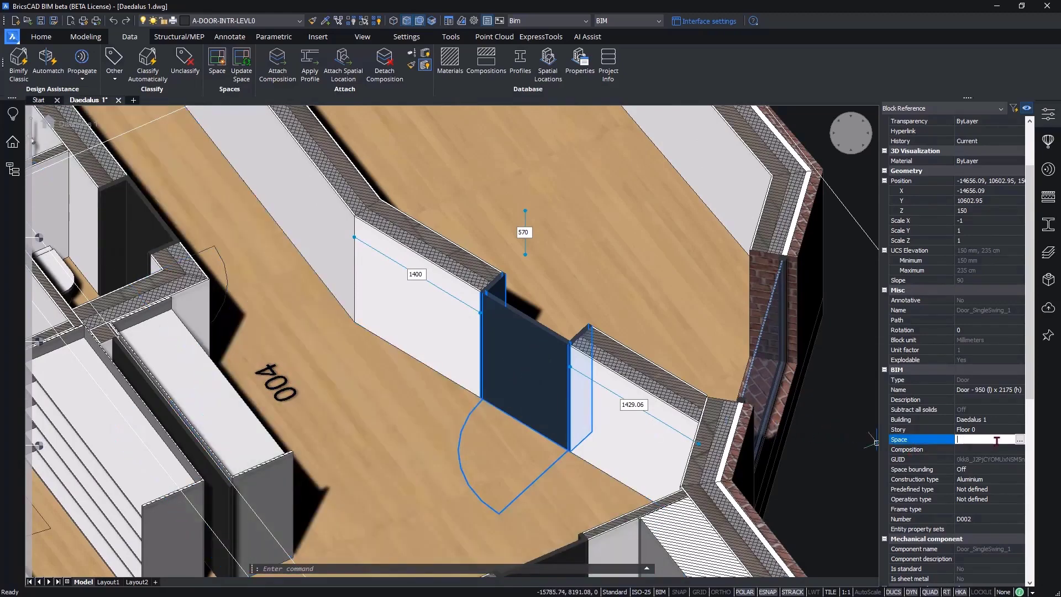
{"action": "left_click", "coordinate": [1019, 440]}
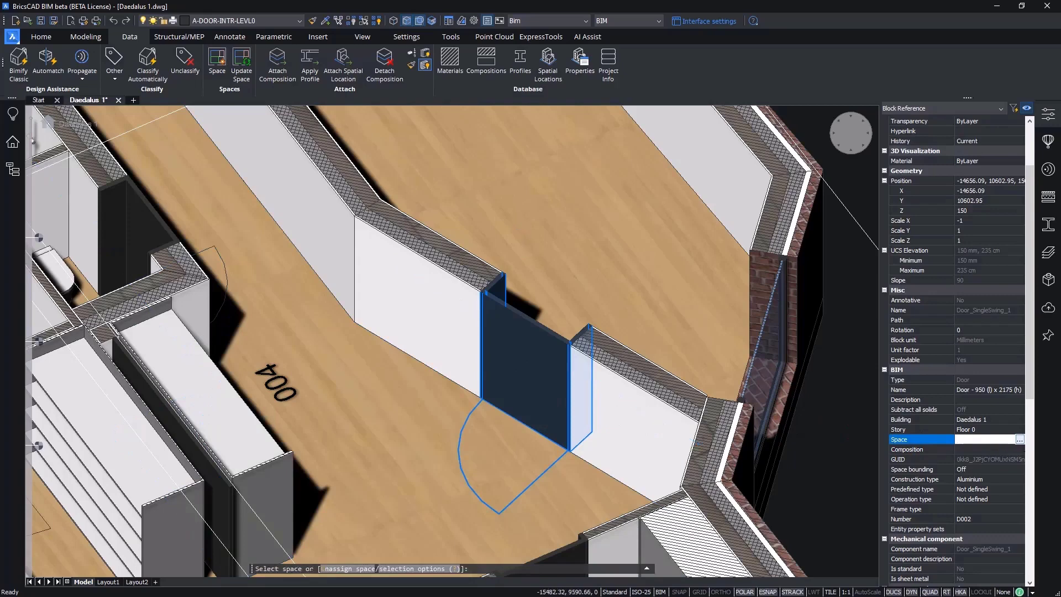
{"action": "left_click", "coordinate": [269, 371]}
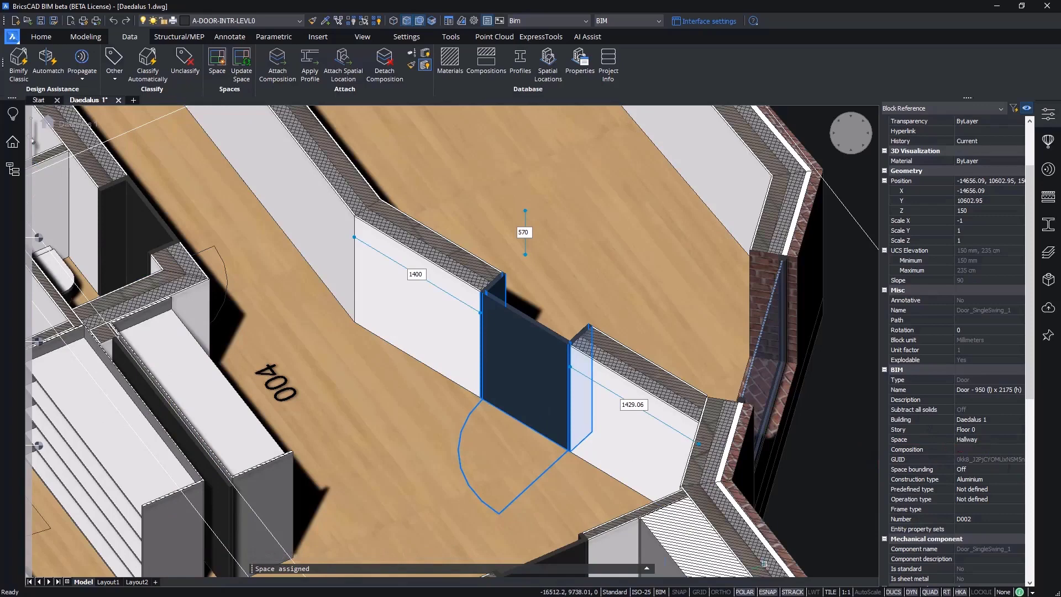
Reopen Door Schedule.bom from the project's Schedules folder and check the Space cell of door D002.
{"action": "left_click", "coordinate": [11, 143]}
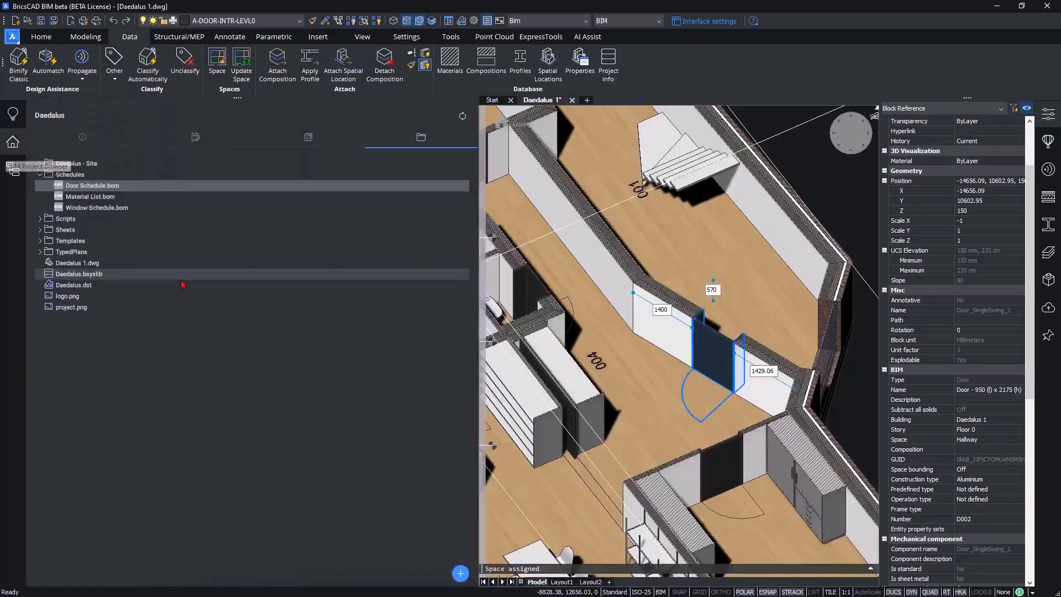
{"action": "double_click", "coordinate": [81, 186]}
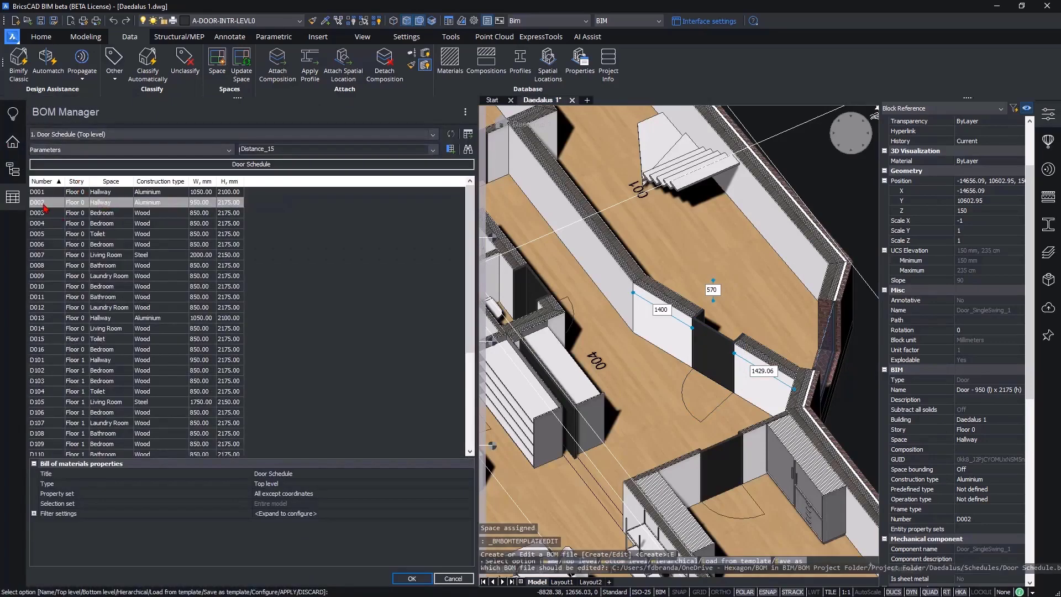
{"action": "left_click", "coordinate": [122, 205]}
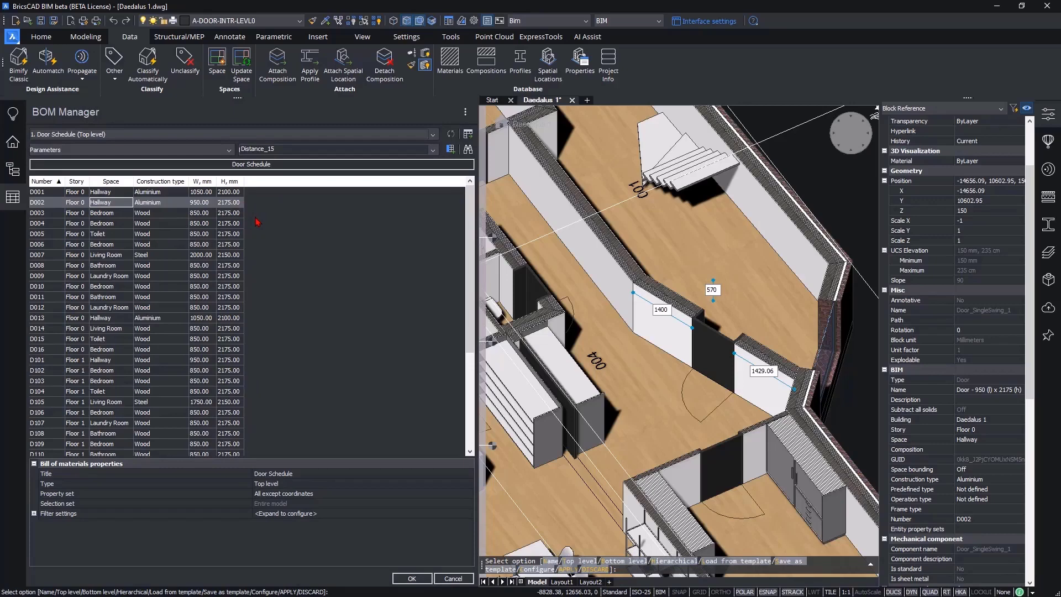
Rename the door schedule's Space column to RoomTO.
{"action": "left_click", "coordinate": [110, 182]}
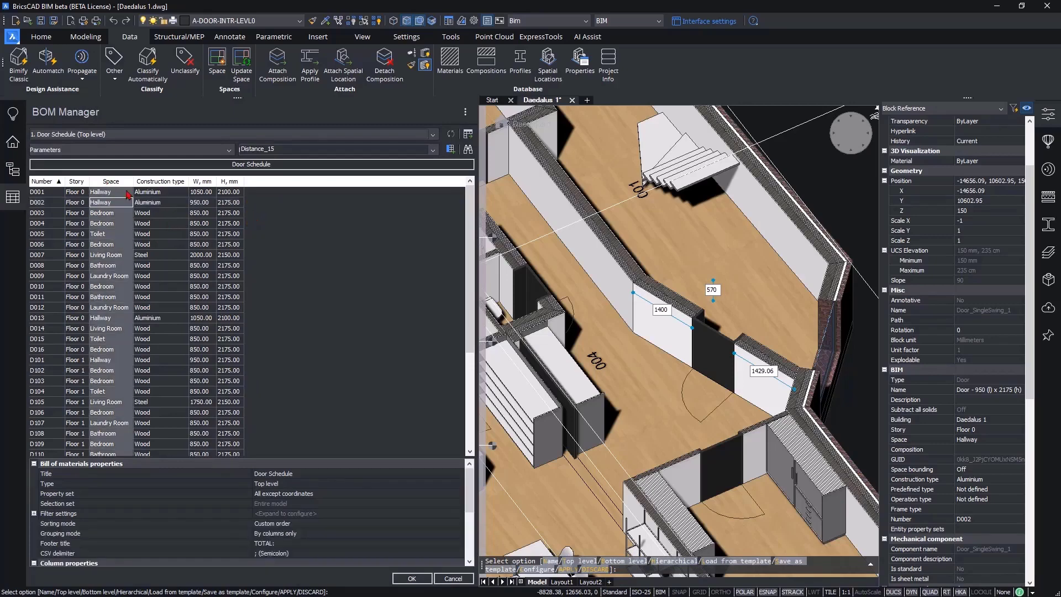
{"action": "scroll", "coordinate": [471, 485], "scroll_direction": "down", "scroll_amount": 3}
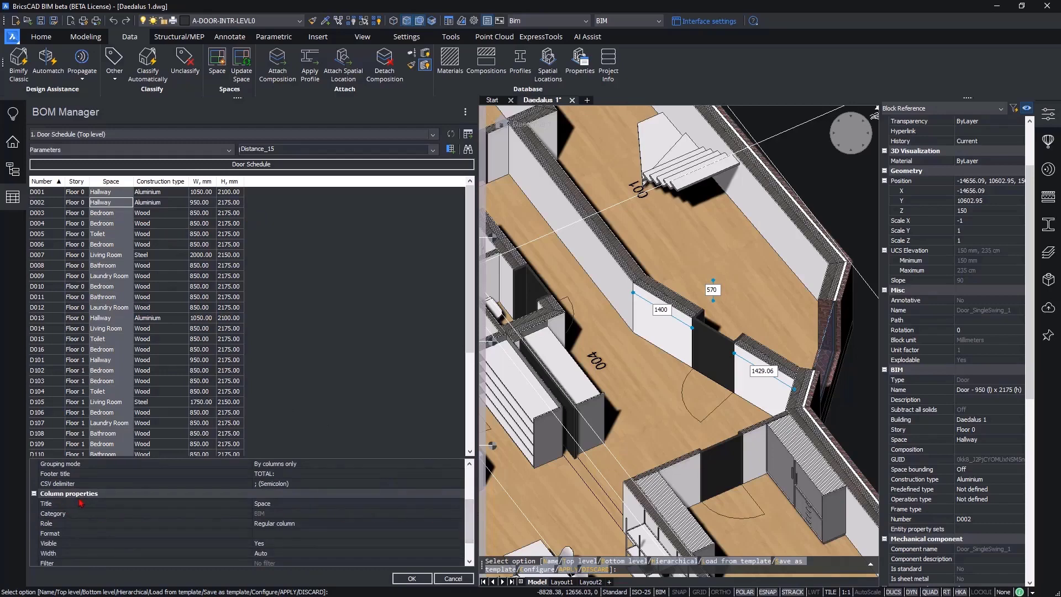
{"action": "left_click", "coordinate": [273, 504]}
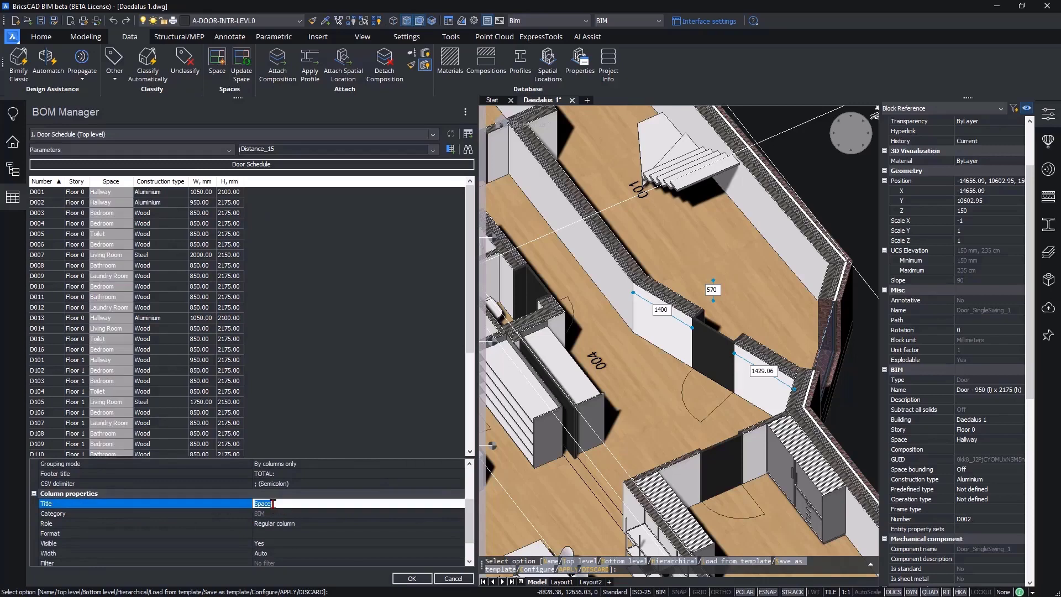
{"action": "type", "text": "RoomTO"}
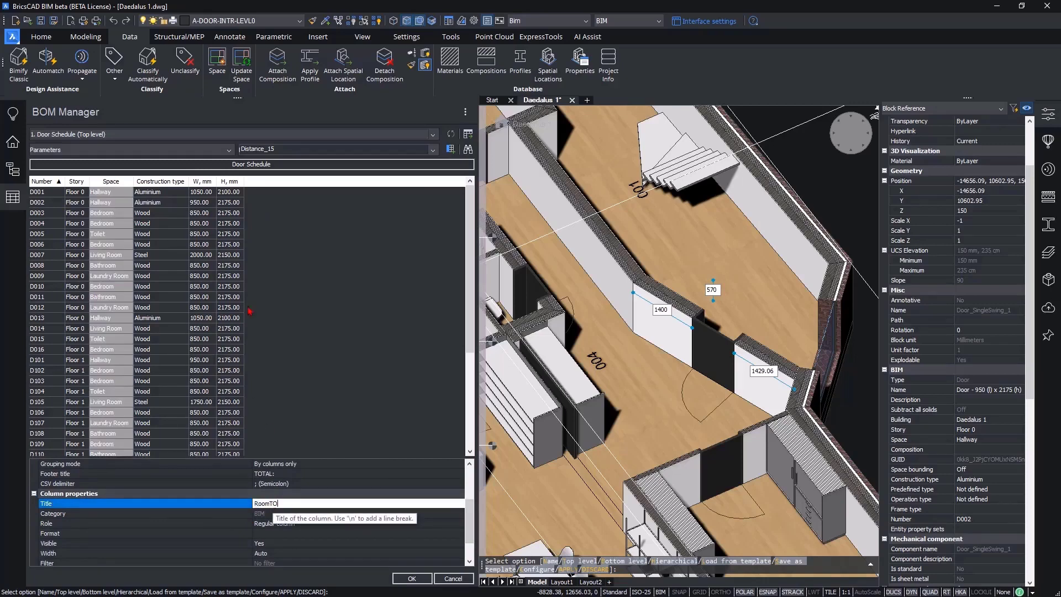
{"action": "left_click", "coordinate": [173, 182]}
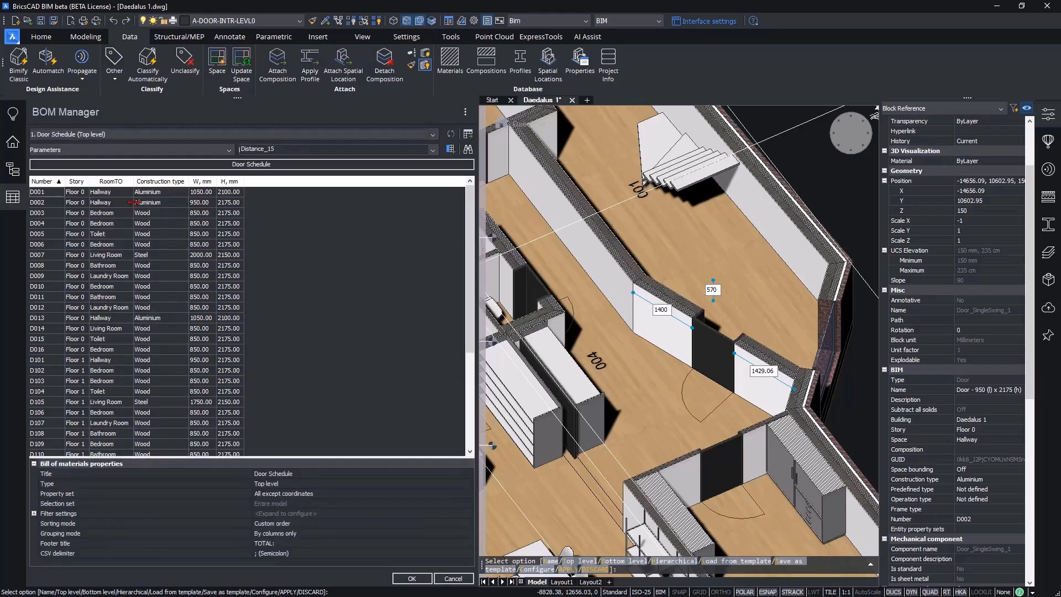
Rename the door schedule's Construction type column to Finish.
{"action": "left_click", "coordinate": [157, 191]}
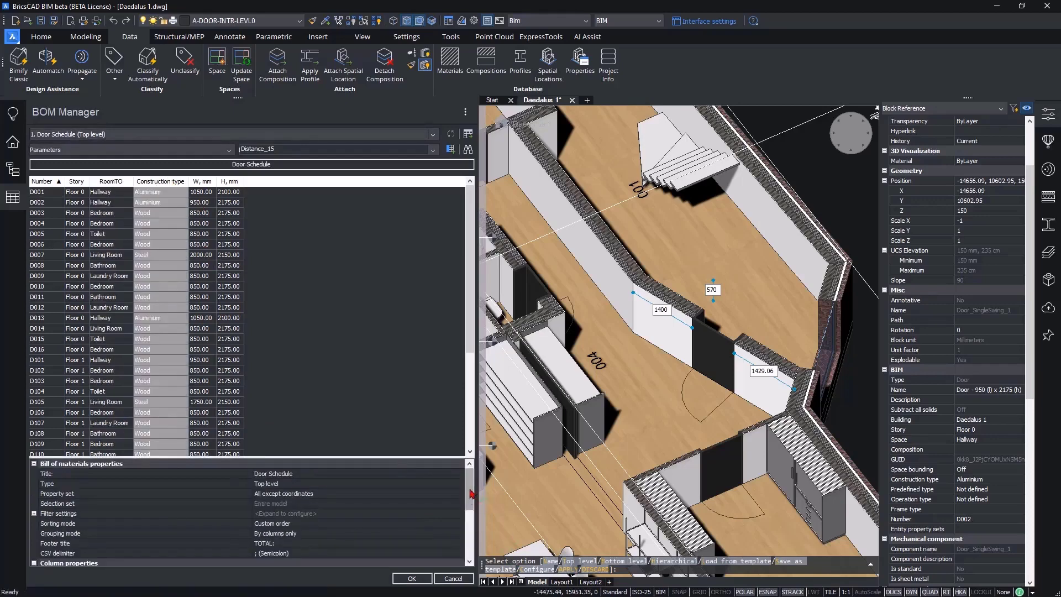
{"action": "scroll", "coordinate": [473, 505], "scroll_direction": "down", "scroll_amount": 3}
{"action": "scroll", "coordinate": [473, 506], "scroll_direction": "down", "scroll_amount": 2}
{"action": "left_click", "coordinate": [303, 493]}
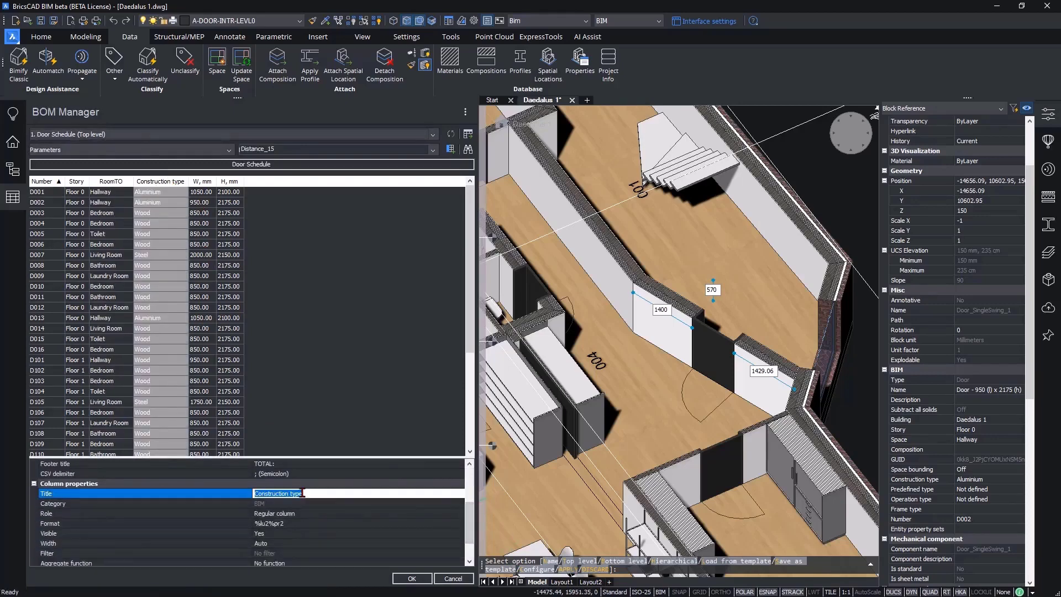
{"action": "type", "text": "Finish"}
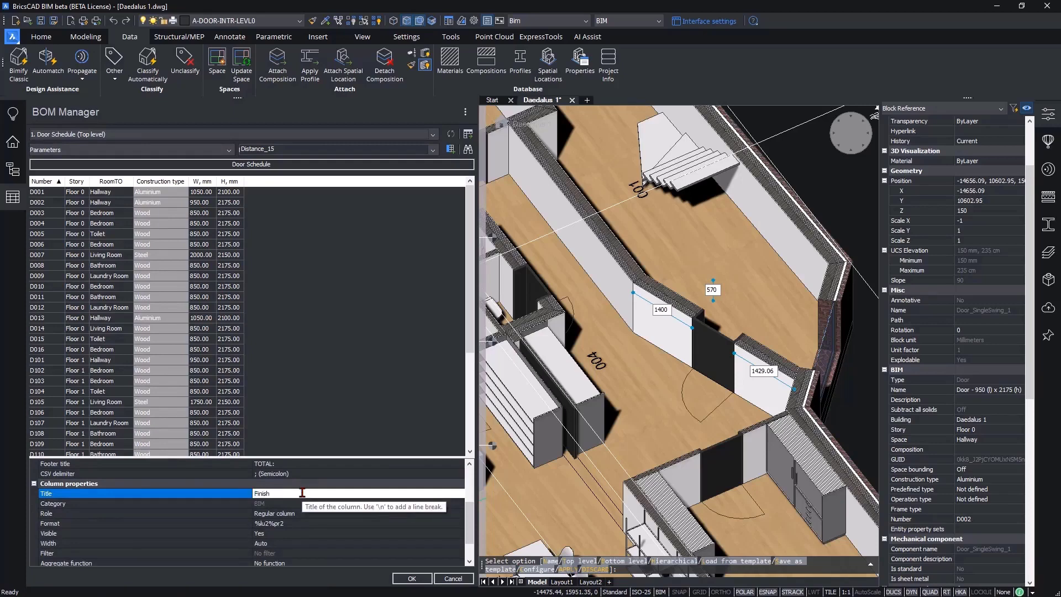
{"action": "left_click", "coordinate": [329, 445]}
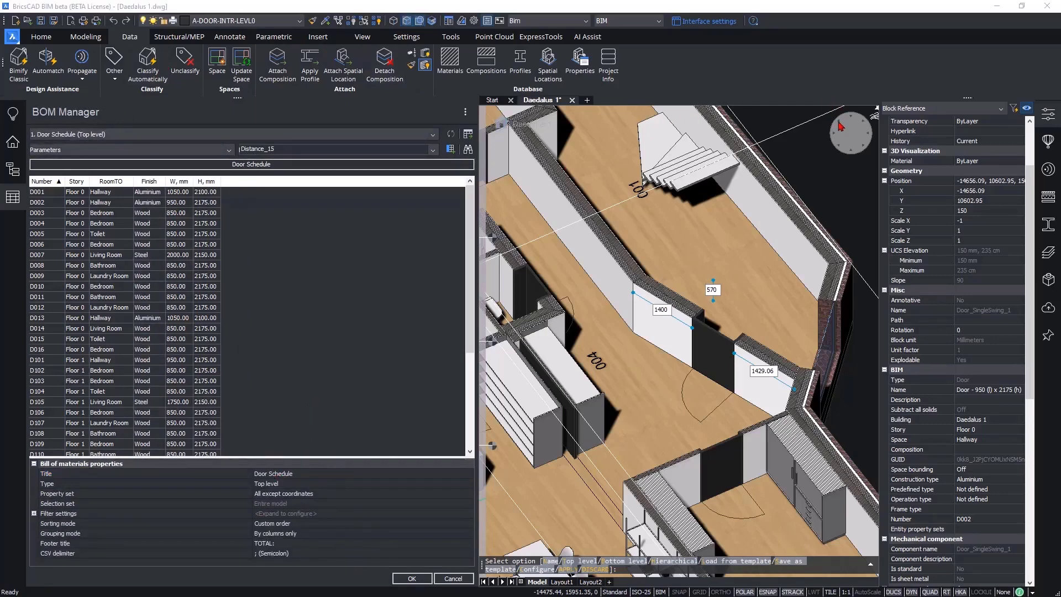
Review door D002's properties through the Door Common set, and apply the door schedule with its renamed columns.
{"action": "left_click", "coordinate": [850, 134]}
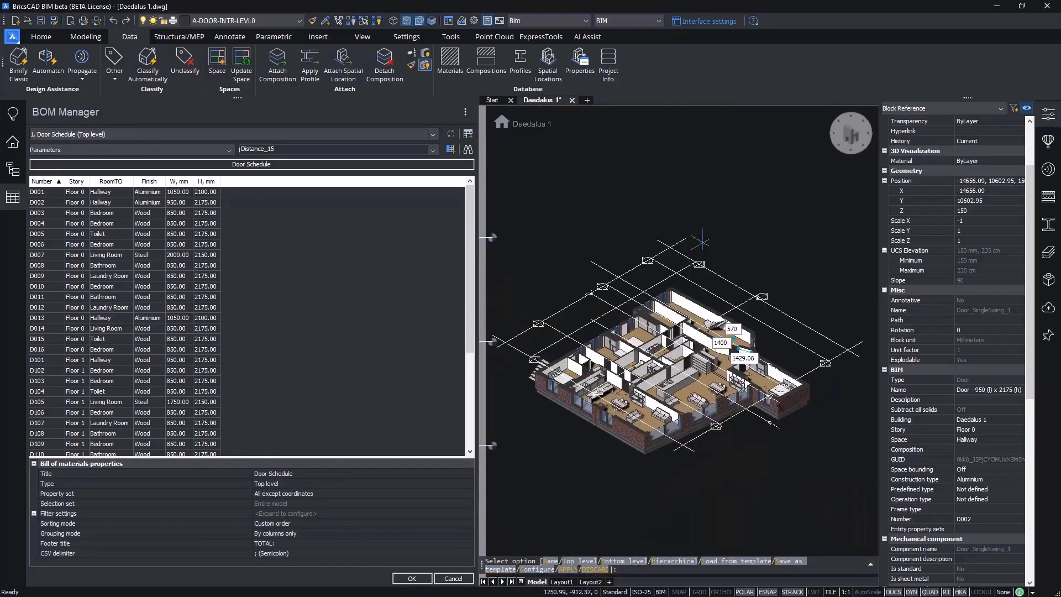
{"action": "middle_click_drag", "start_coordinate": [667, 365], "coordinate": [681, 386]}
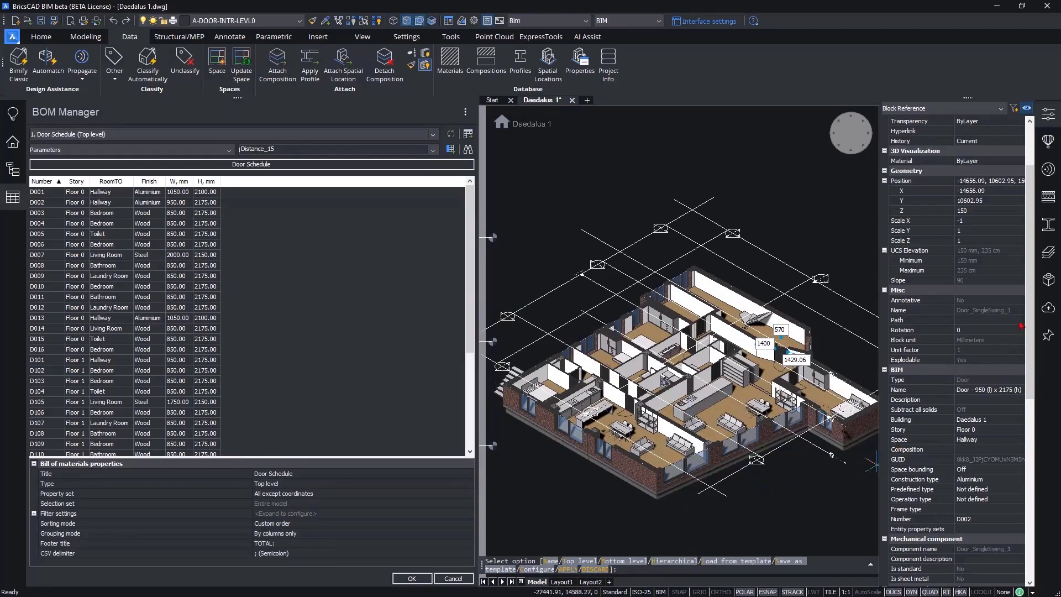
{"action": "left_click_drag", "start_coordinate": [1031, 326], "coordinate": [1031, 192]}
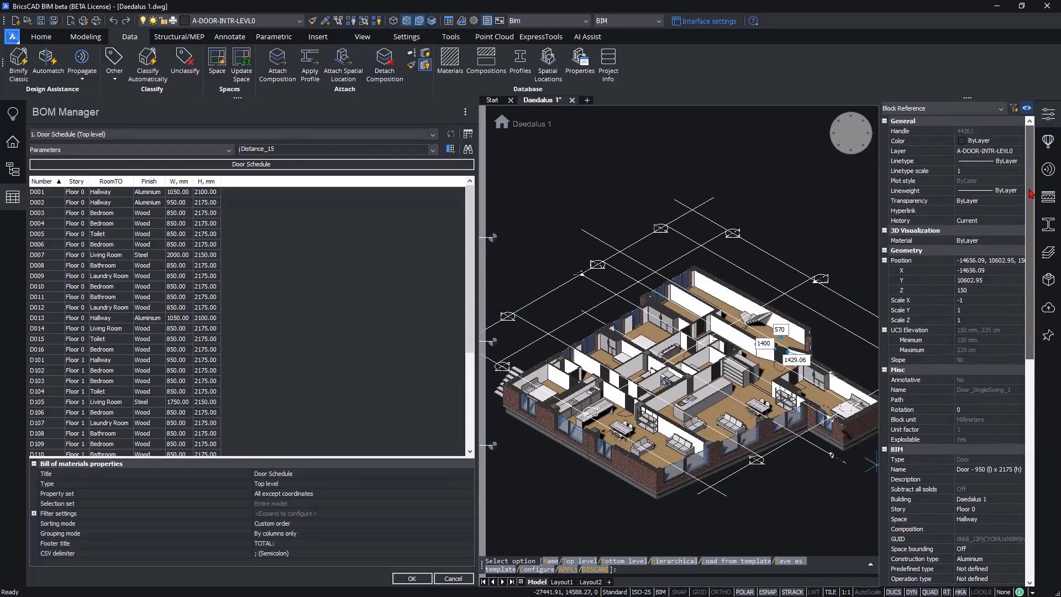
{"action": "left_click_drag", "start_coordinate": [1031, 257], "coordinate": [1031, 506]}
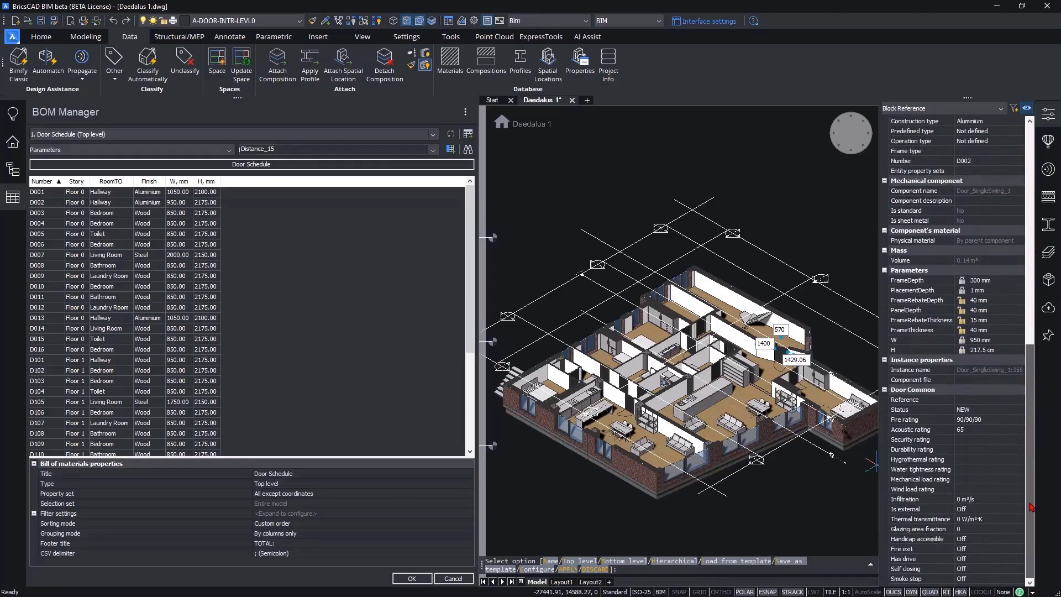
{"action": "mouse_move", "coordinate": [980, 515]}
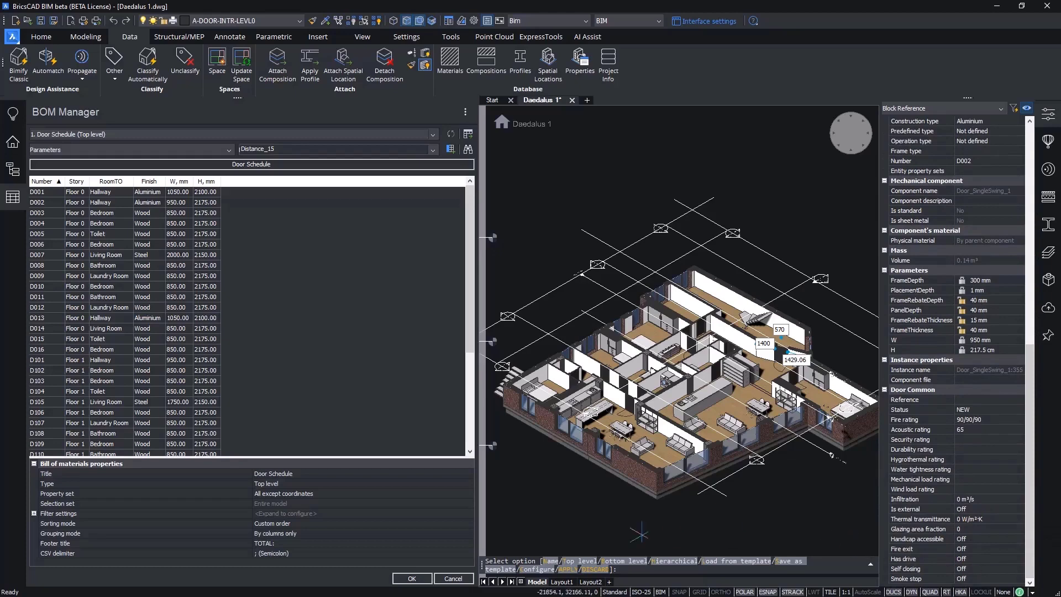
{"action": "left_click", "coordinate": [409, 578]}
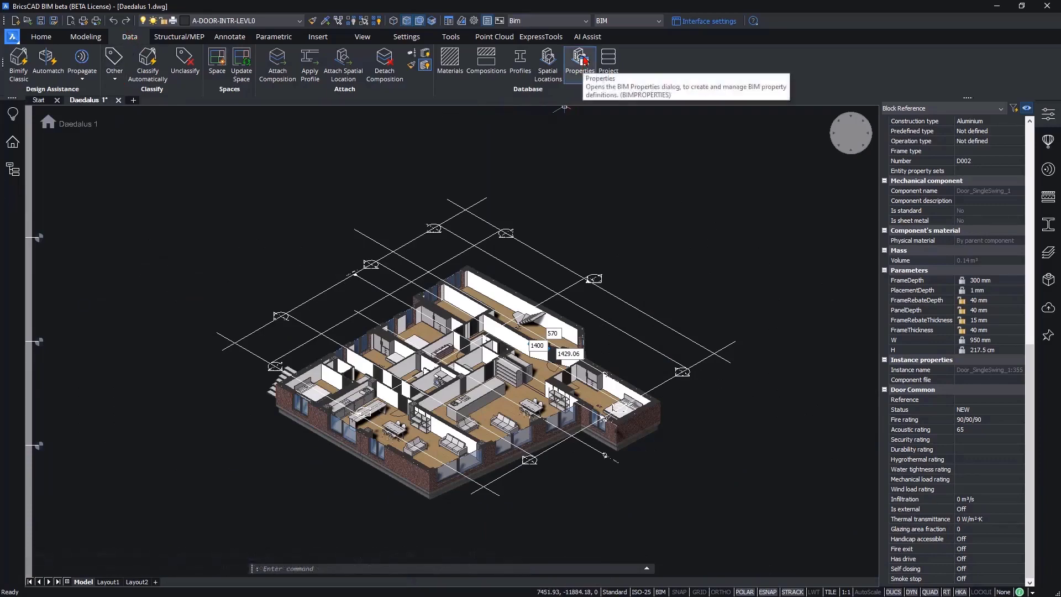
Create a BIM property set CustomProperties_Door in the User namespace and assign it to the Door category.
{"action": "left_click", "coordinate": [582, 62]}
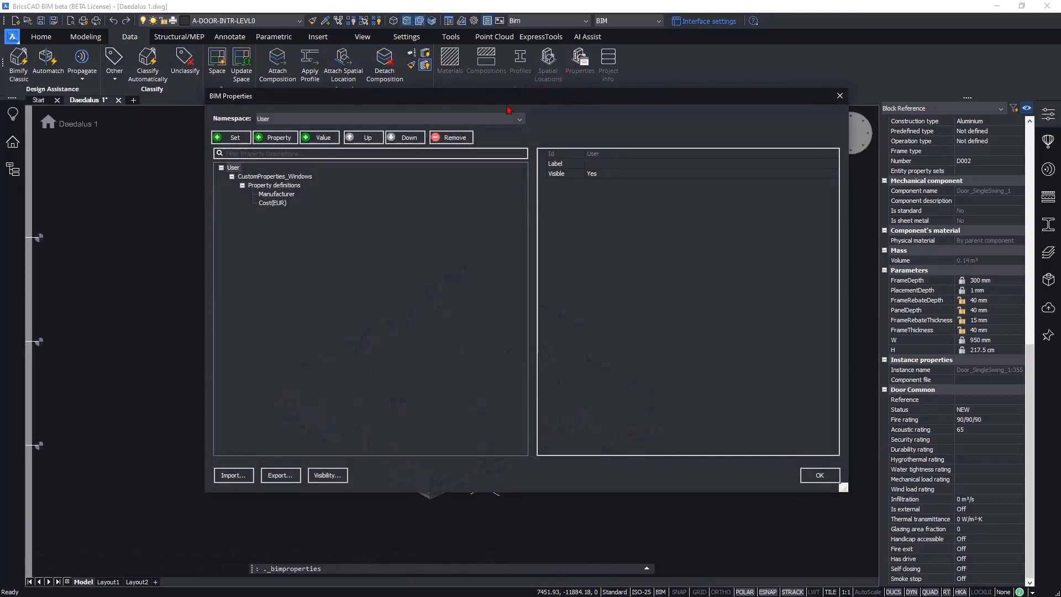
{"action": "left_click", "coordinate": [231, 138]}
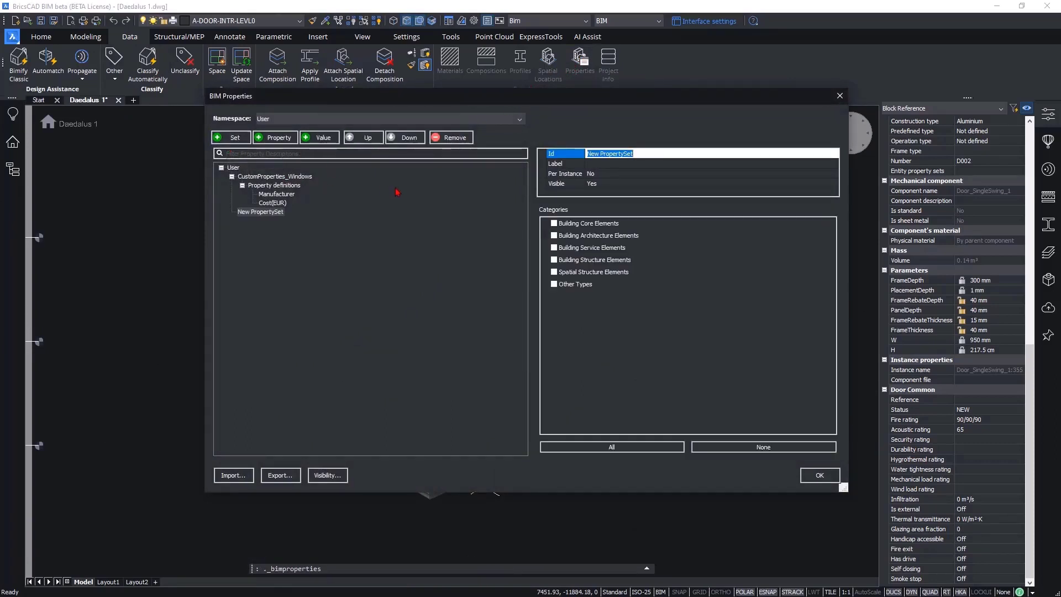
{"action": "type", "text": "CustomPropert"}
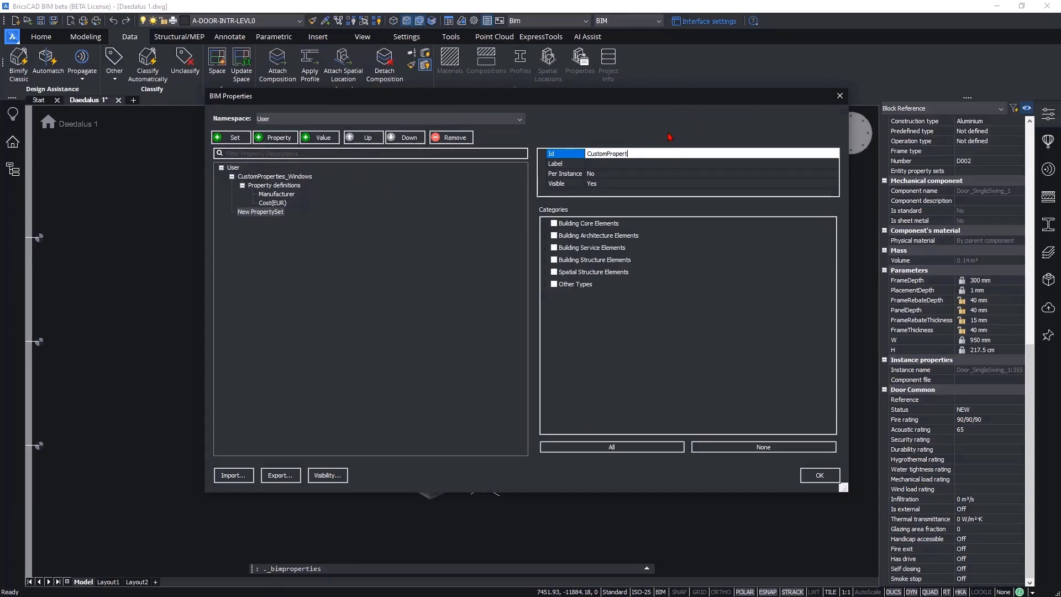
{"action": "type", "text": "ies_Door"}
{"action": "left_click", "coordinate": [546, 237]}
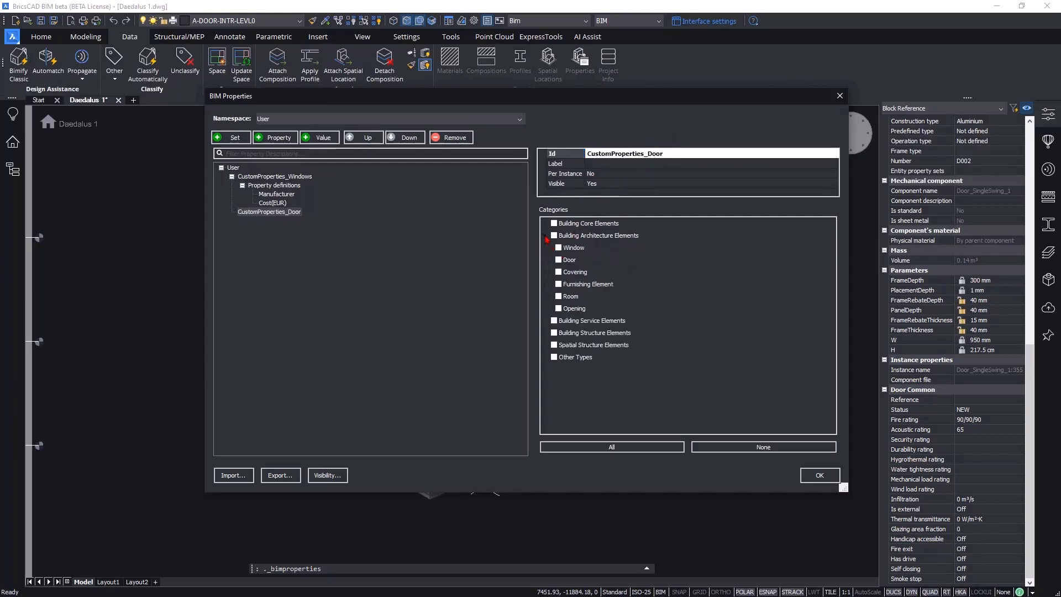
{"action": "left_click", "coordinate": [559, 260]}
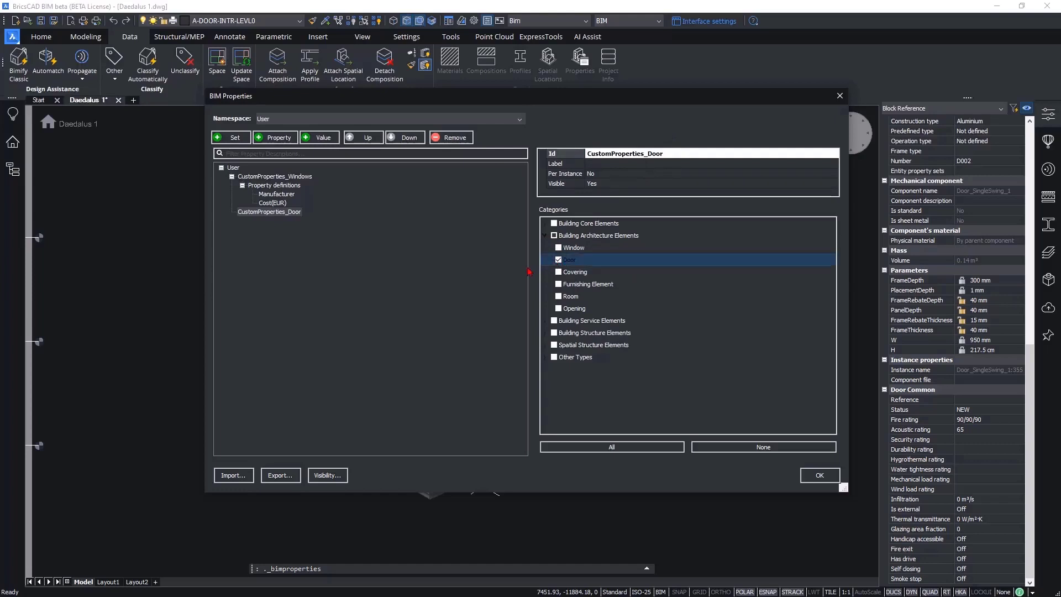
Add a property named Cost to the CustomProperties_Door set and set its type to Real.
{"action": "left_click", "coordinate": [275, 138]}
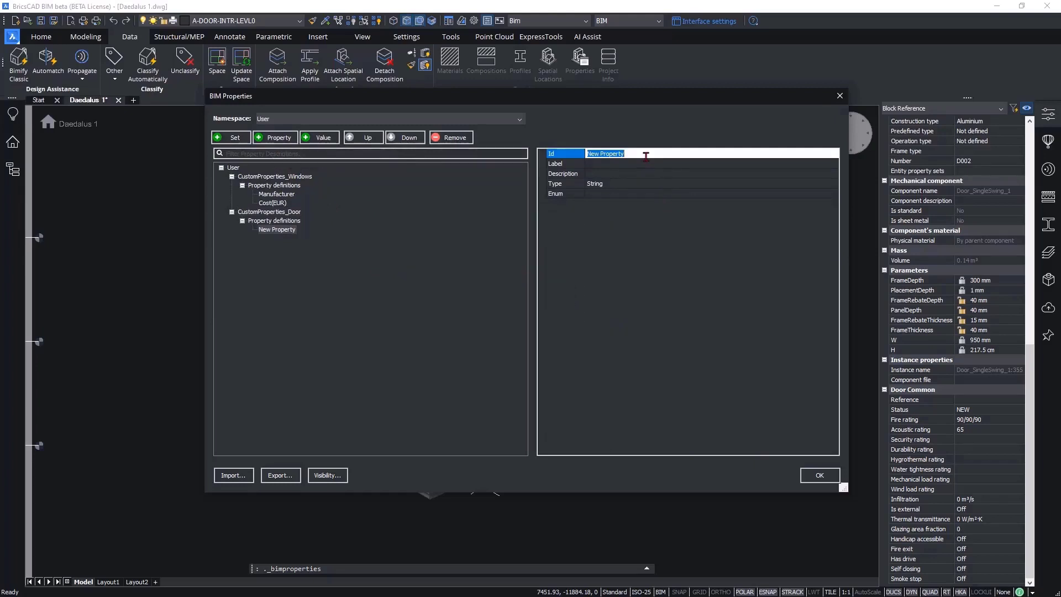
{"action": "type", "text": "Cost"}
{"action": "left_click", "coordinate": [605, 184]}
{"action": "left_click", "coordinate": [605, 184]}
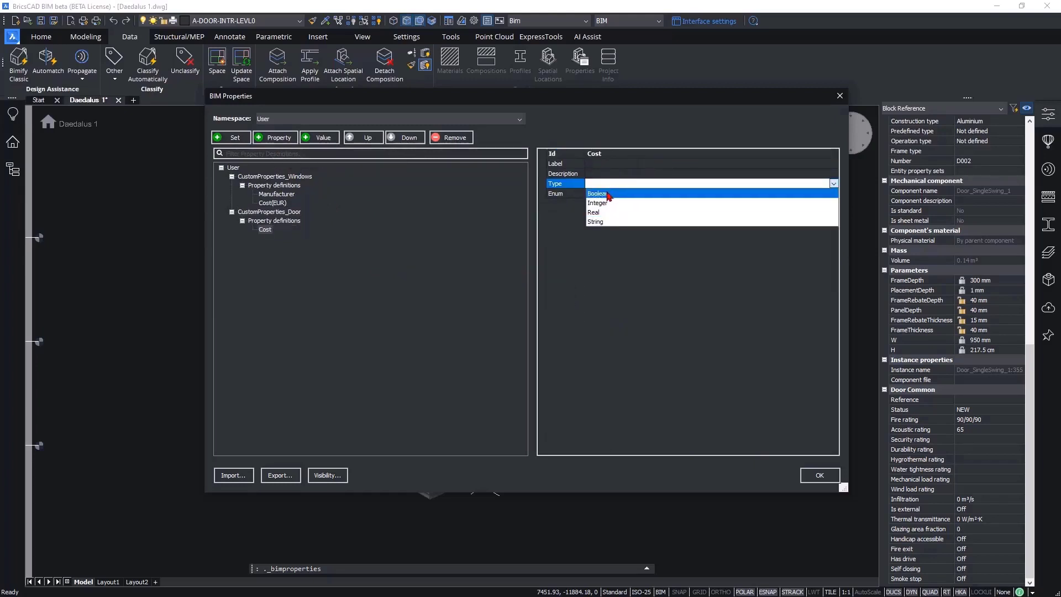
{"action": "left_click", "coordinate": [606, 214]}
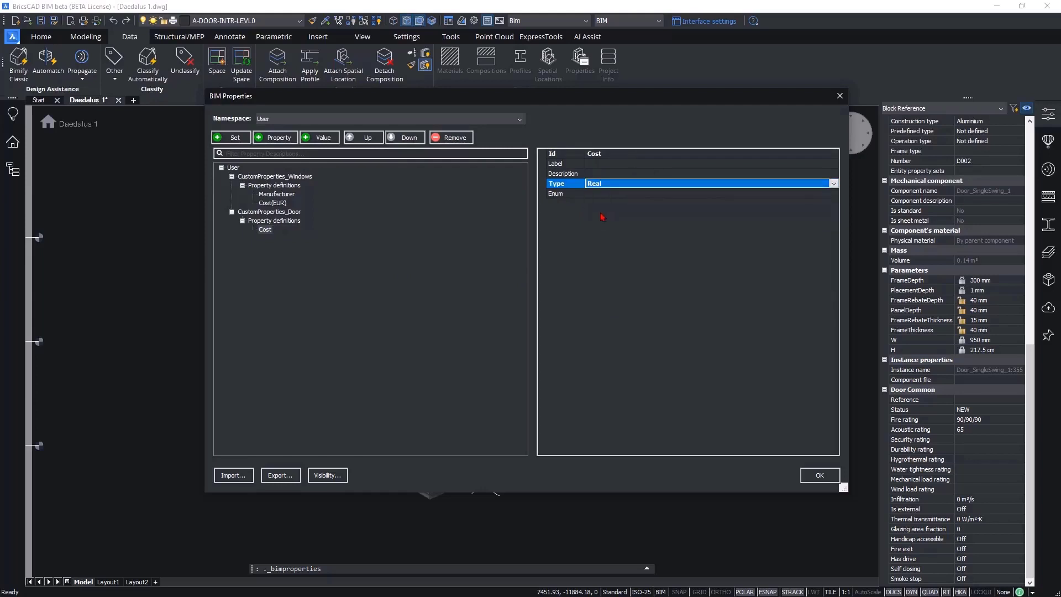
Add a property named Panel Type to the CustomProperties_Door set with type String.
{"action": "left_click", "coordinate": [276, 137]}
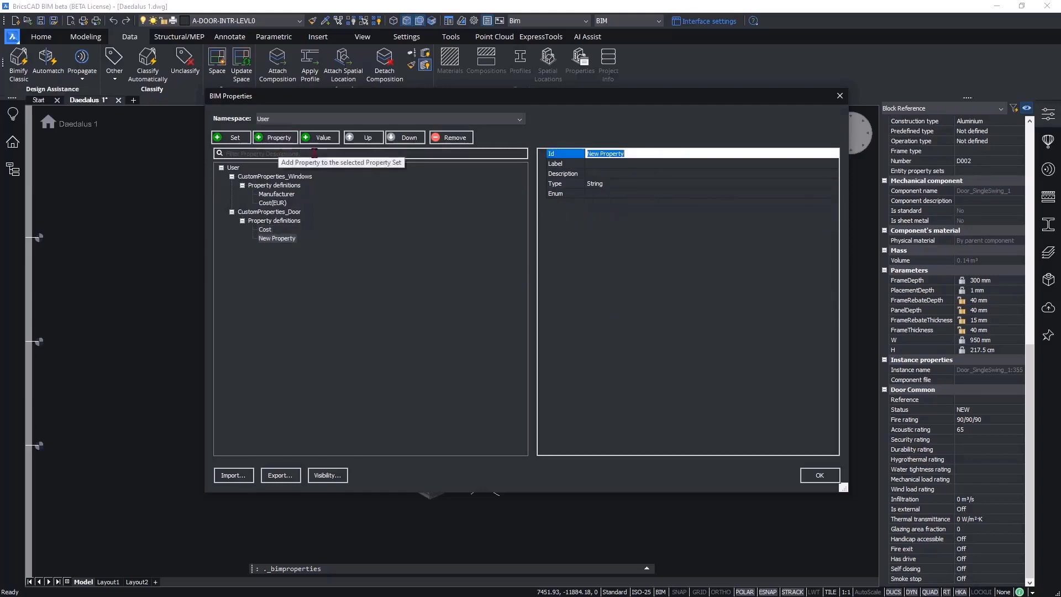
{"action": "type", "text": "P"}
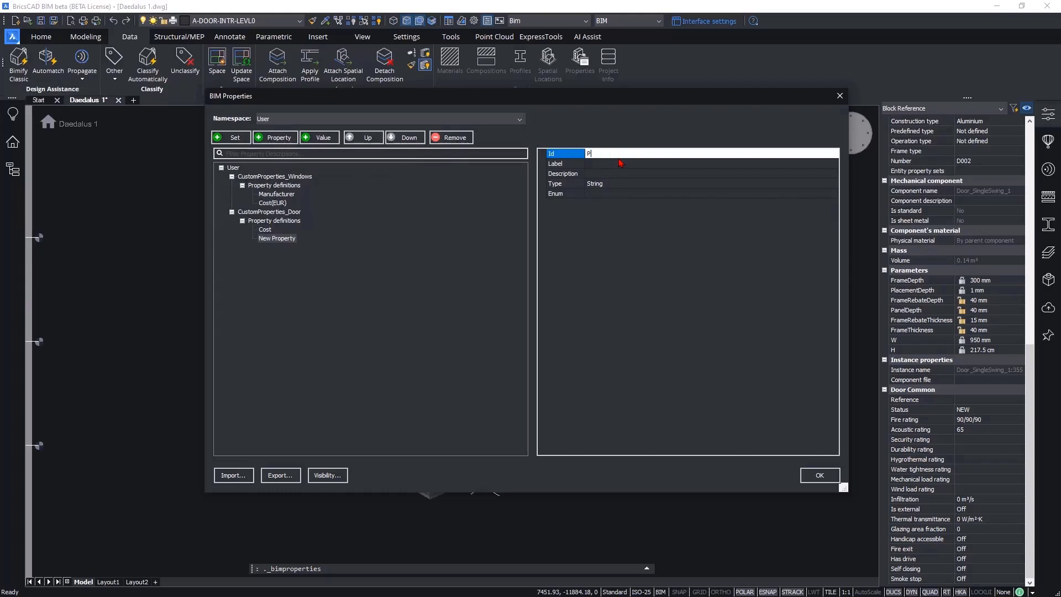
{"action": "type", "text": "anel Typ"}
{"action": "left_click", "coordinate": [611, 185]}
{"action": "left_click", "coordinate": [600, 186]}
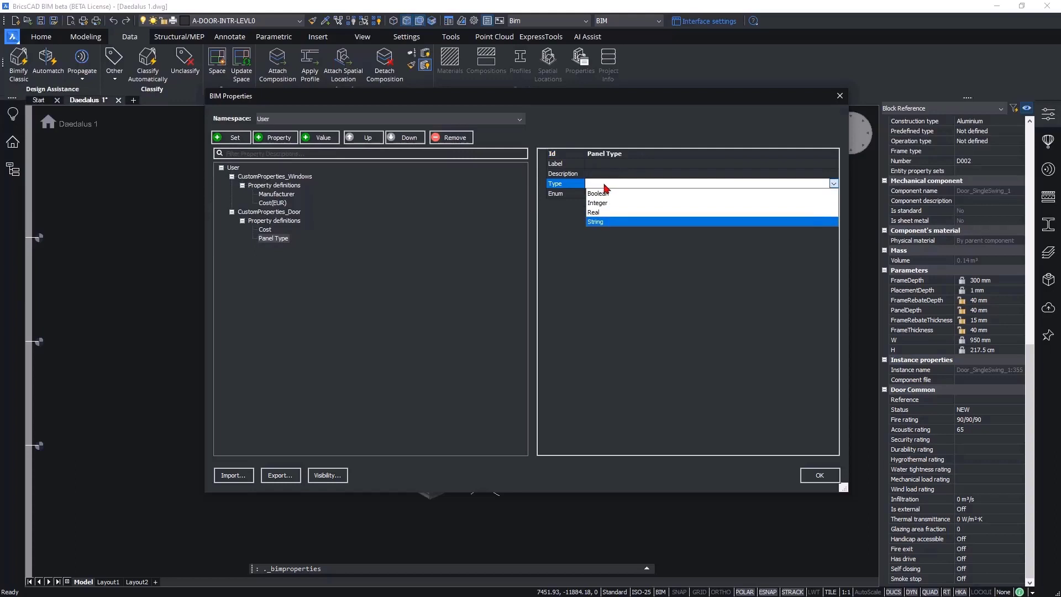
{"action": "left_click", "coordinate": [603, 223]}
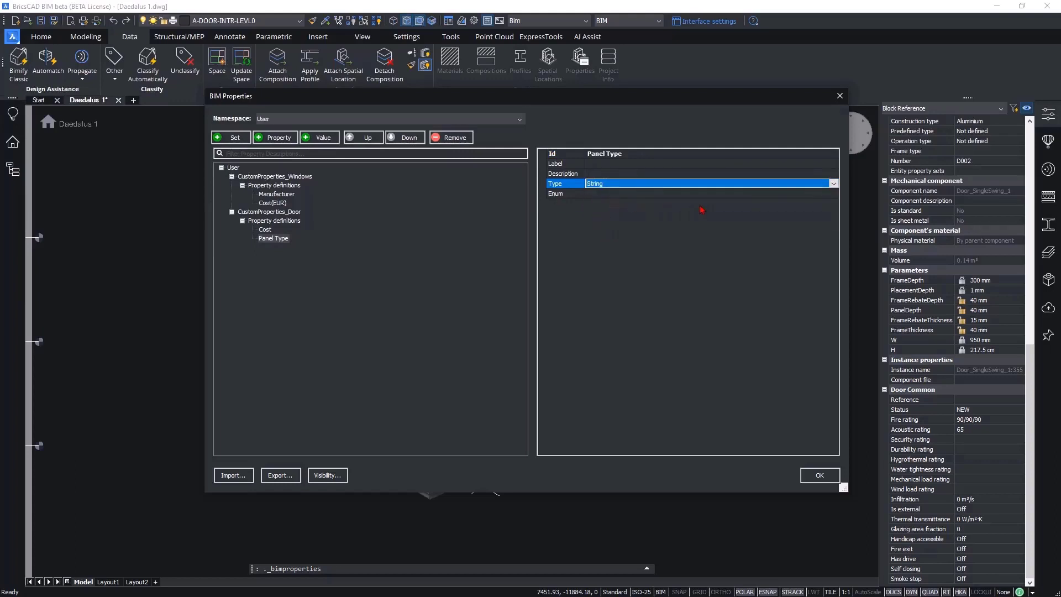
Define the Panel Type property as enumerated and add four blank string values to its list.
{"action": "left_click", "coordinate": [783, 195]}
{"action": "left_click", "coordinate": [833, 193]}
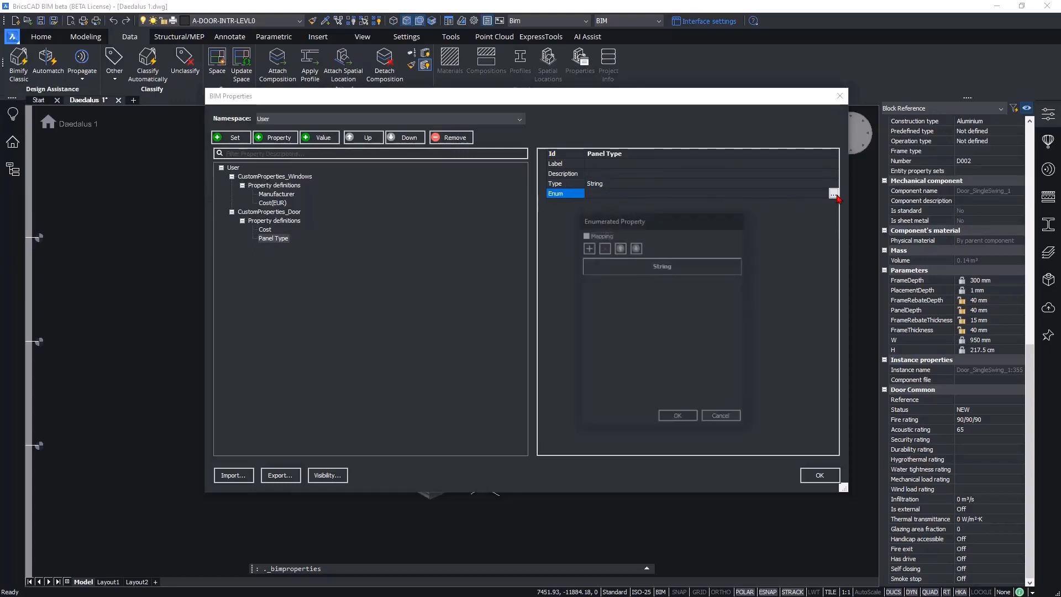
{"action": "left_click_drag", "start_coordinate": [633, 227], "coordinate": [639, 222]}
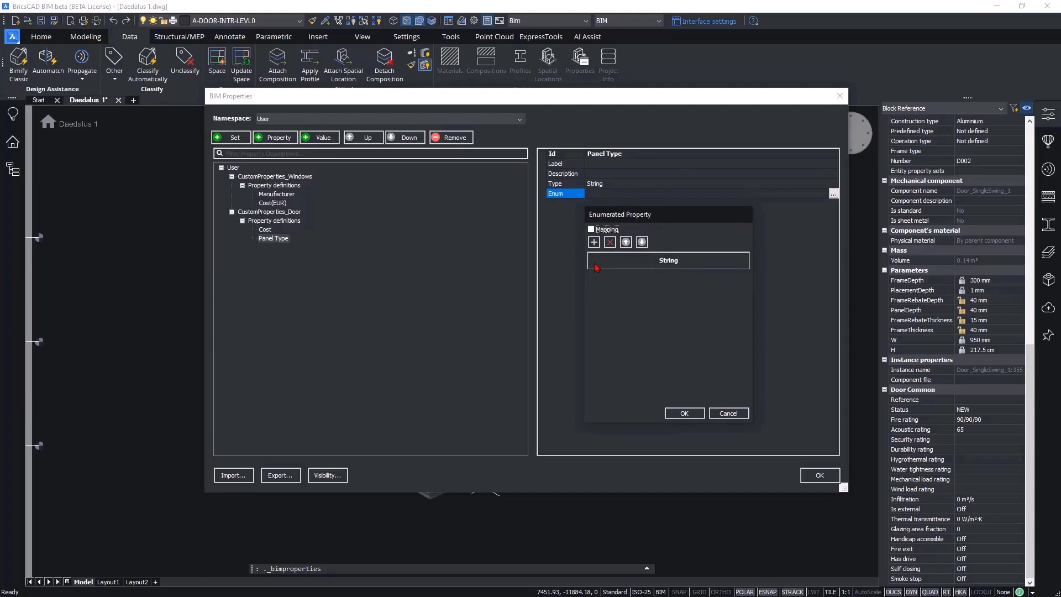
{"action": "left_click", "coordinate": [593, 244]}
{"action": "left_click", "coordinate": [594, 245]}
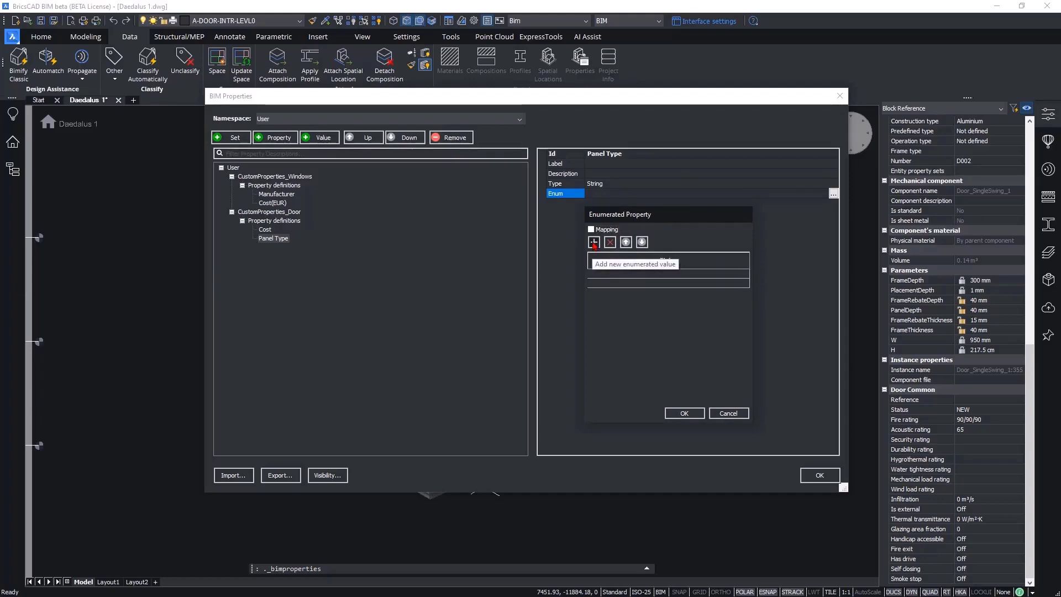
{"action": "left_click", "coordinate": [593, 243]}
{"action": "left_click", "coordinate": [594, 243]}
Fill the Panel Type enumeration with Wood, Aluminium, Glazed and Empty, and confirm the property definitions.
{"action": "left_click", "coordinate": [598, 275]}
{"action": "type", "text": "Wood"}
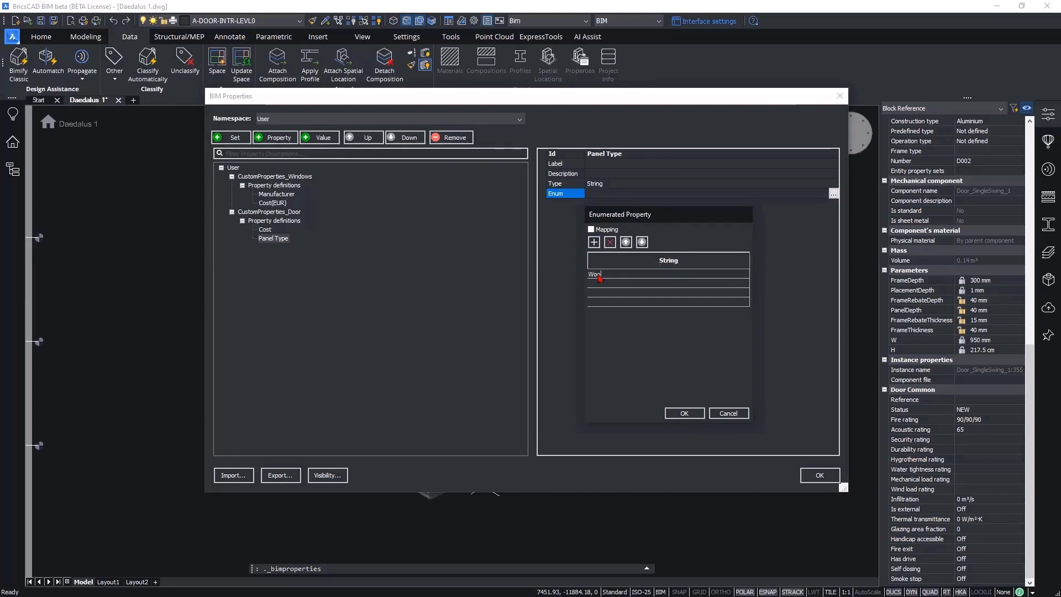
{"action": "left_click", "coordinate": [610, 285]}
{"action": "type", "text": "Aluminium"}
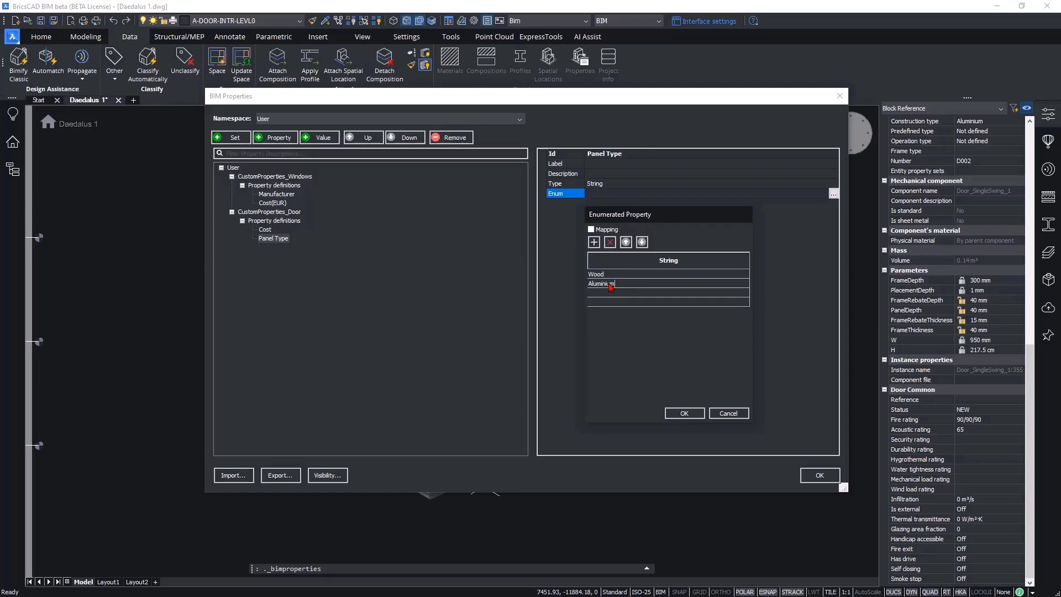
{"action": "left_click", "coordinate": [618, 293]}
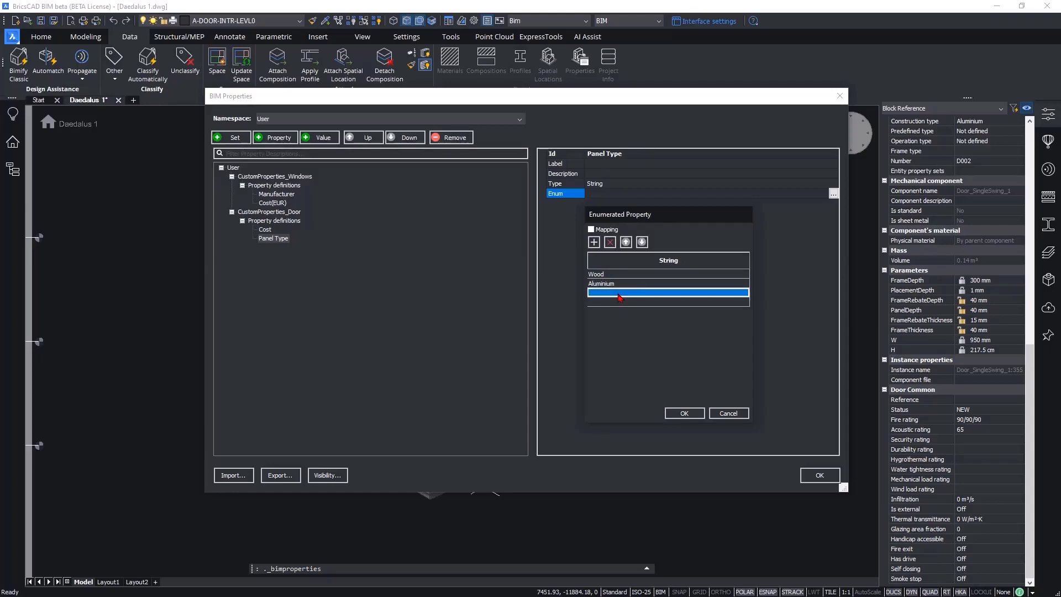
{"action": "type", "text": "GLazed"}
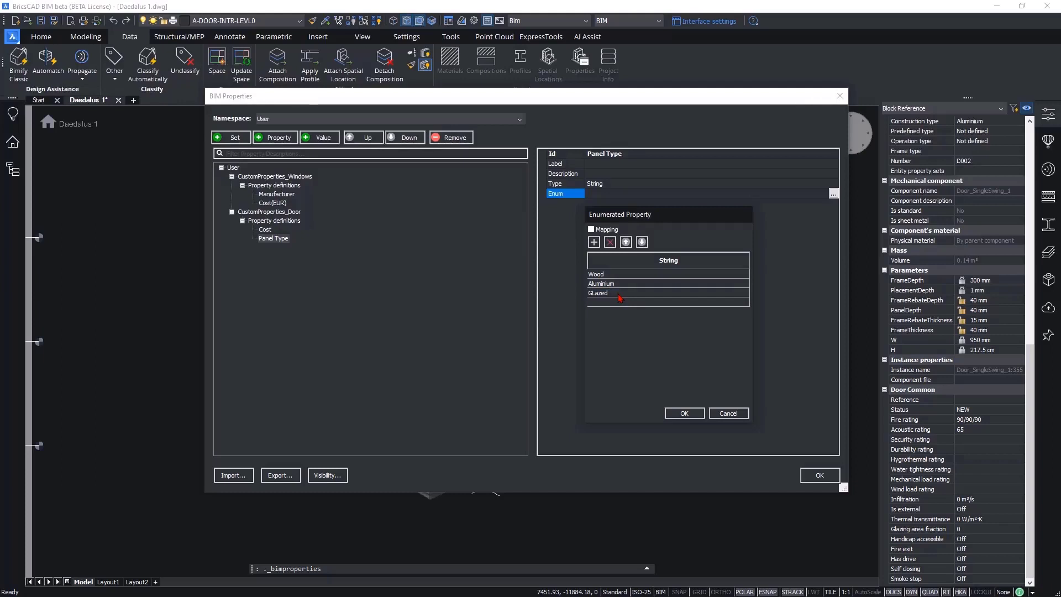
{"action": "type", "text": "aze"}
{"action": "left_click", "coordinate": [625, 305]}
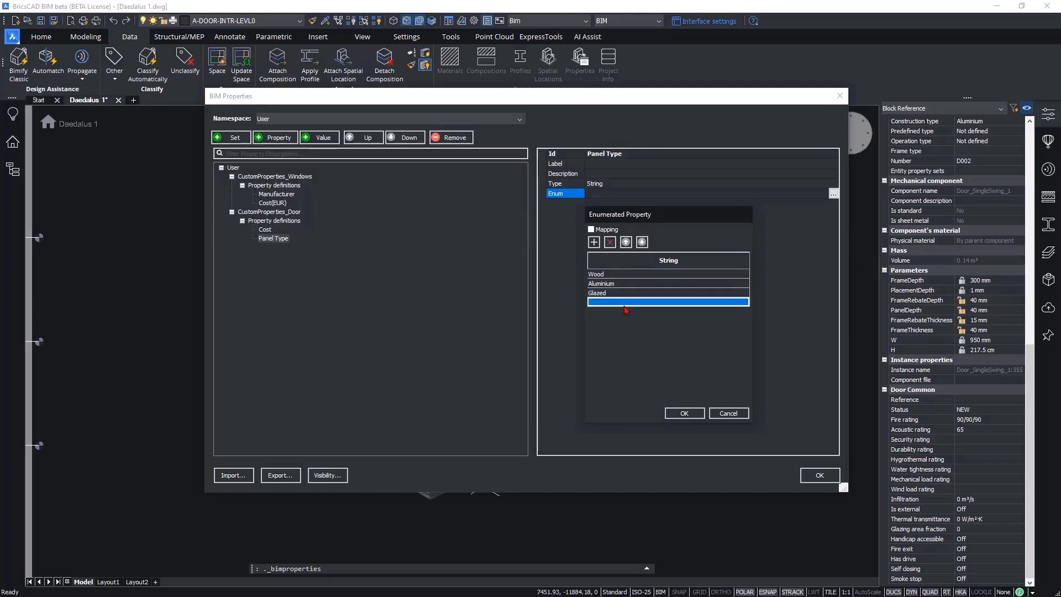
{"action": "type", "text": "Empty"}
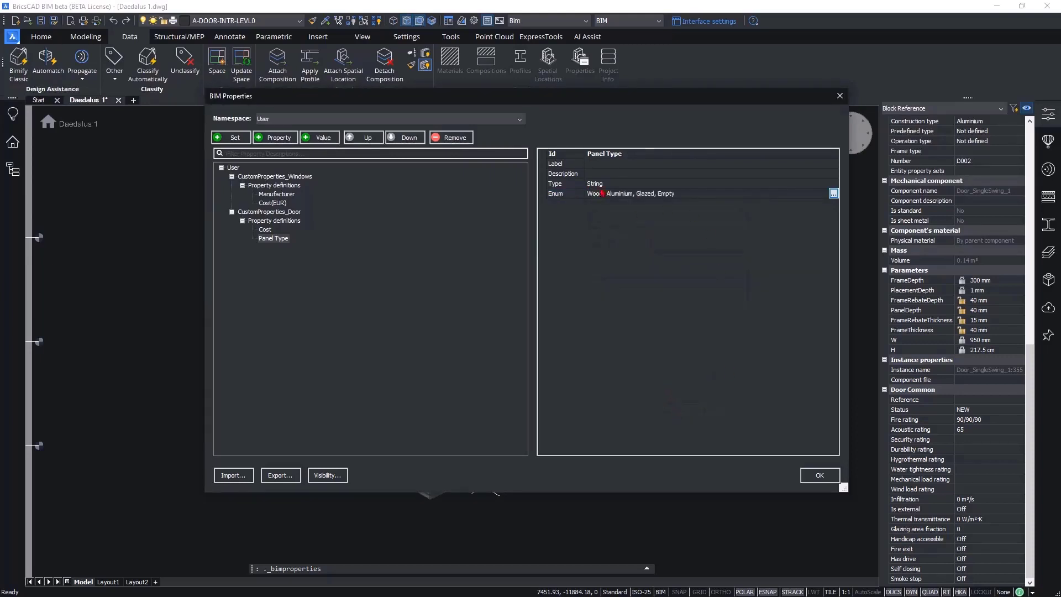
{"action": "left_click", "coordinate": [818, 476]}
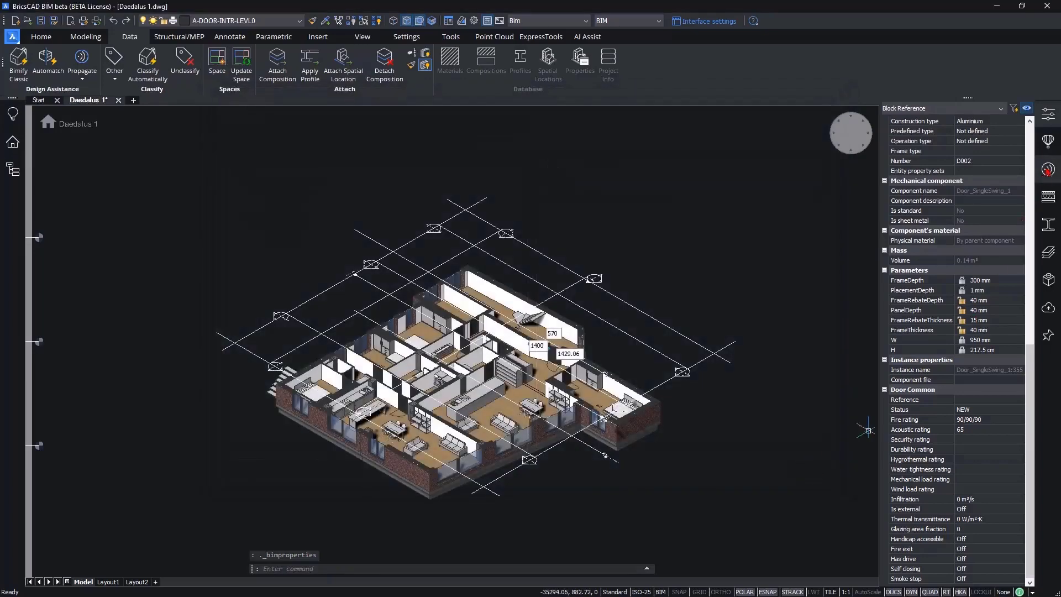
Review door D002's Cost value and available Panel Type options in its CustomProperties_Door set.
{"action": "left_click", "coordinate": [1046, 119]}
{"action": "scroll", "coordinate": [648, 374], "scroll_direction": "up", "scroll_amount": 1}
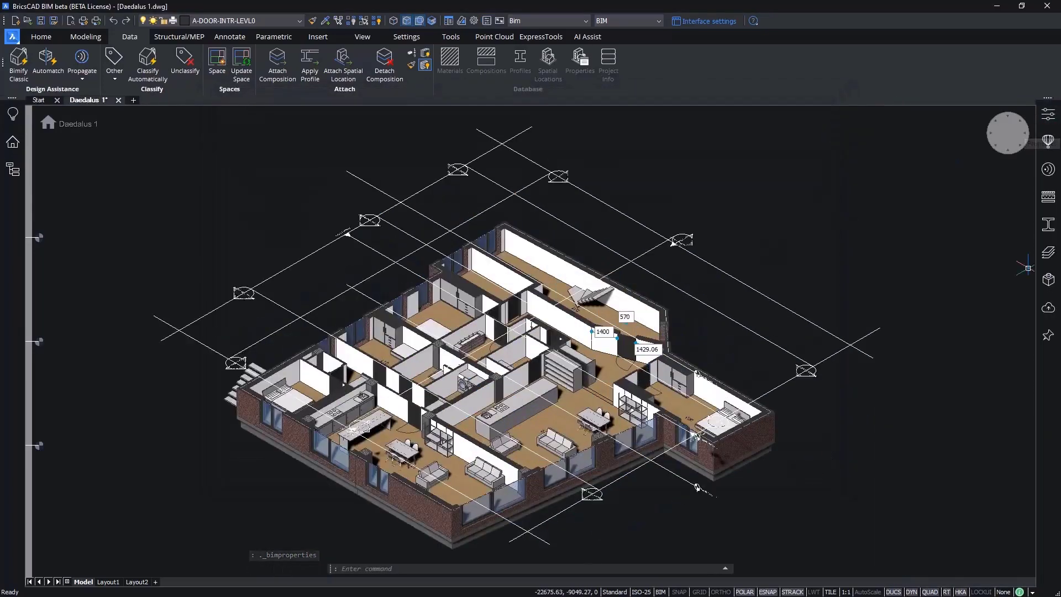
{"action": "left_click", "coordinate": [1048, 114]}
{"action": "left_click_drag", "start_coordinate": [1029, 152], "coordinate": [1016, 396]}
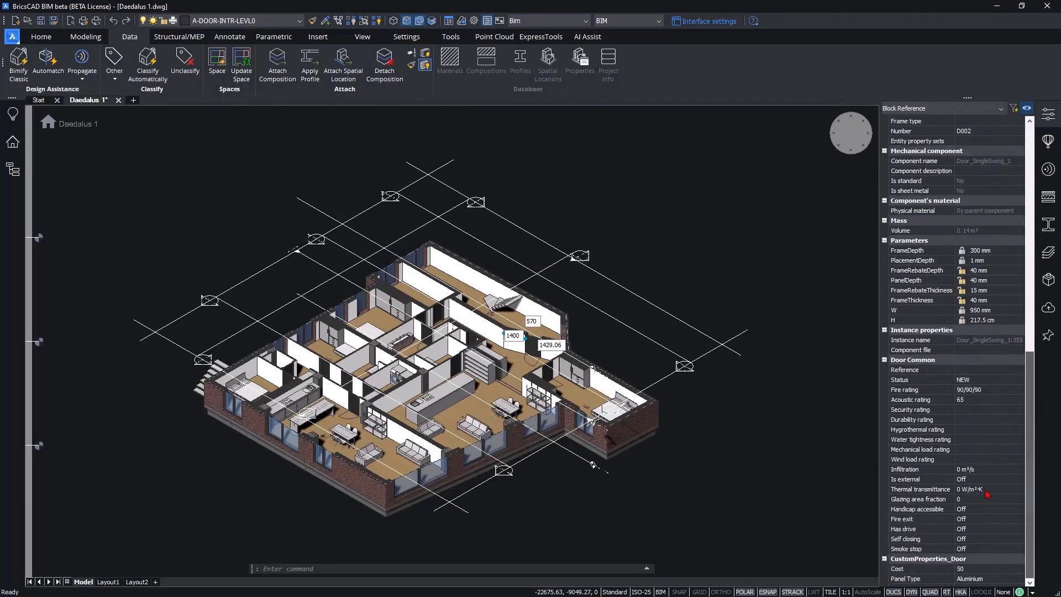
{"action": "left_click", "coordinate": [972, 569]}
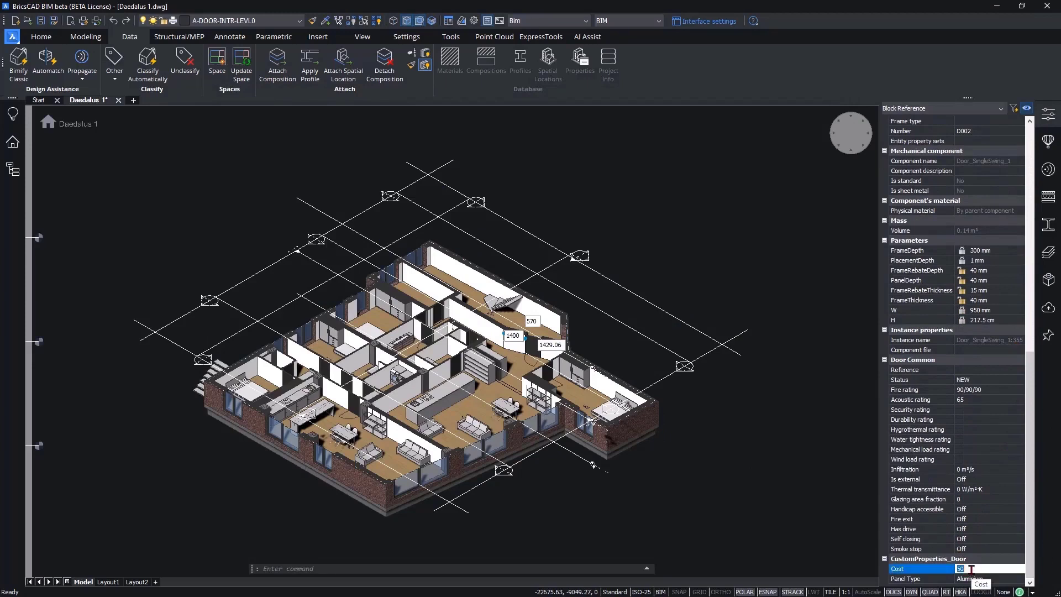
{"action": "left_click", "coordinate": [976, 579]}
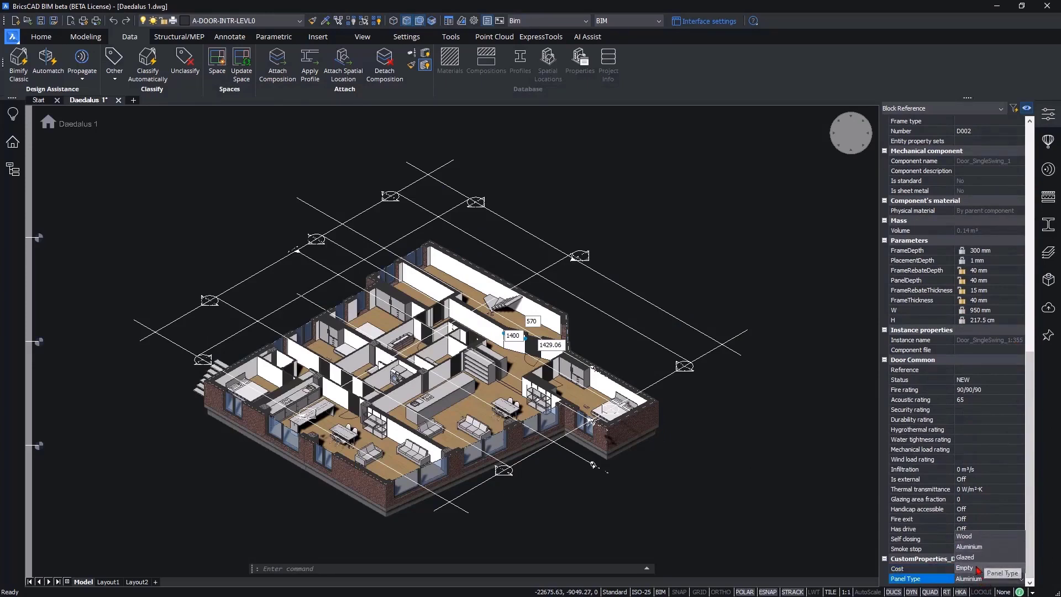
{"action": "left_click", "coordinate": [974, 569]}
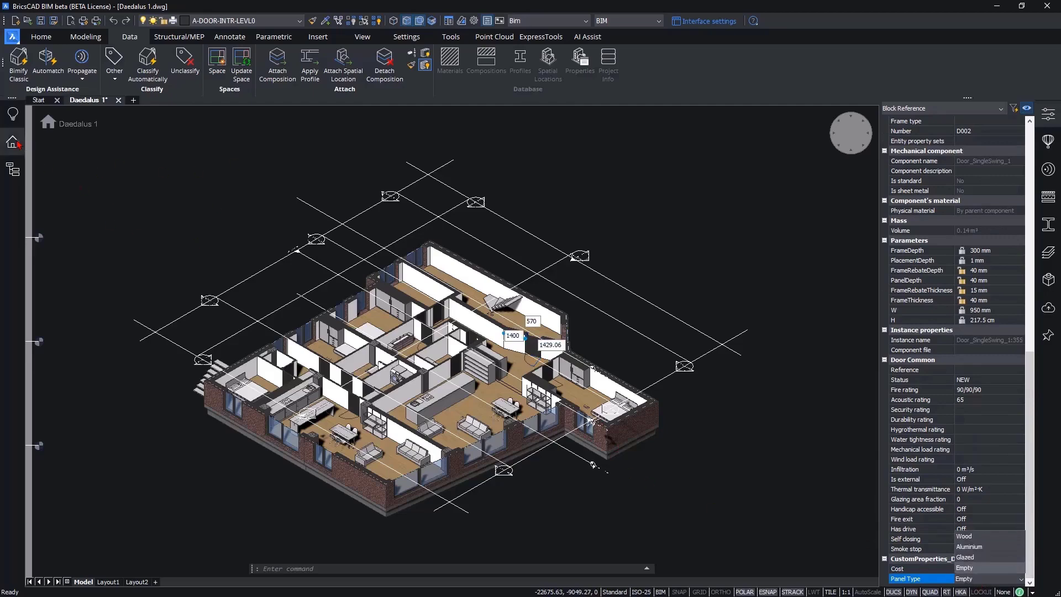
Add the Cost and Panel Type columns from CustomProperties_Door to Door Schedule.bom and apply the schedule.
{"action": "left_click", "coordinate": [13, 170]}
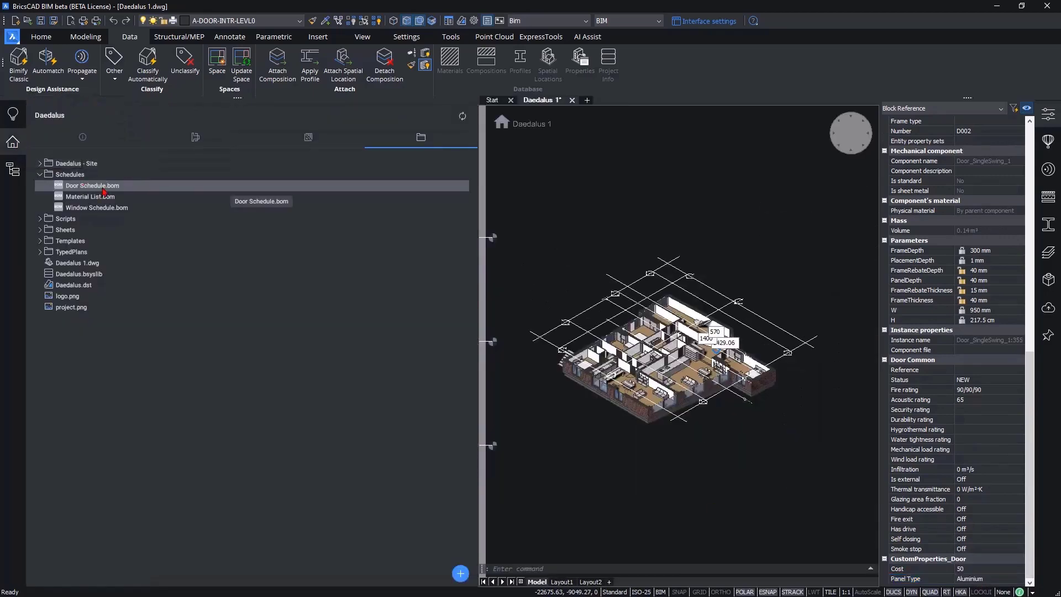
{"action": "double_click", "coordinate": [88, 184]}
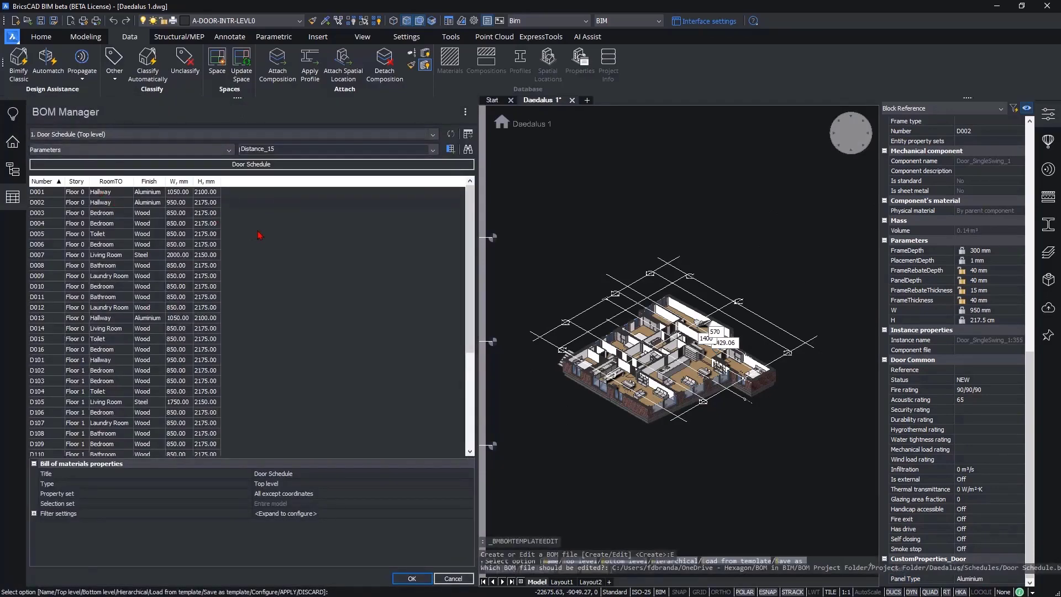
{"action": "left_click", "coordinate": [112, 150]}
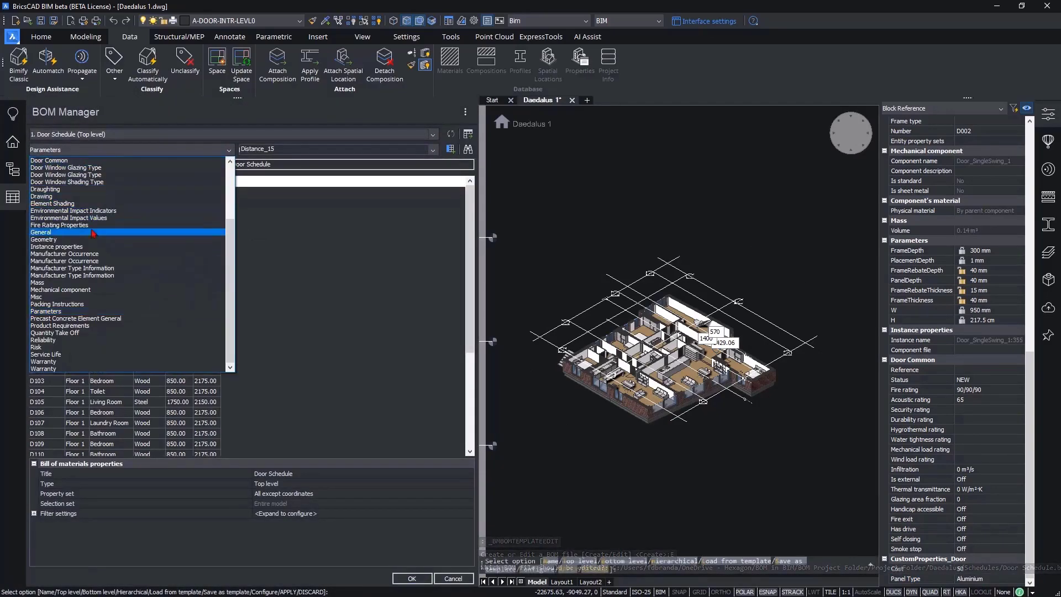
{"action": "scroll", "coordinate": [92, 281], "scroll_direction": "up", "scroll_amount": 4}
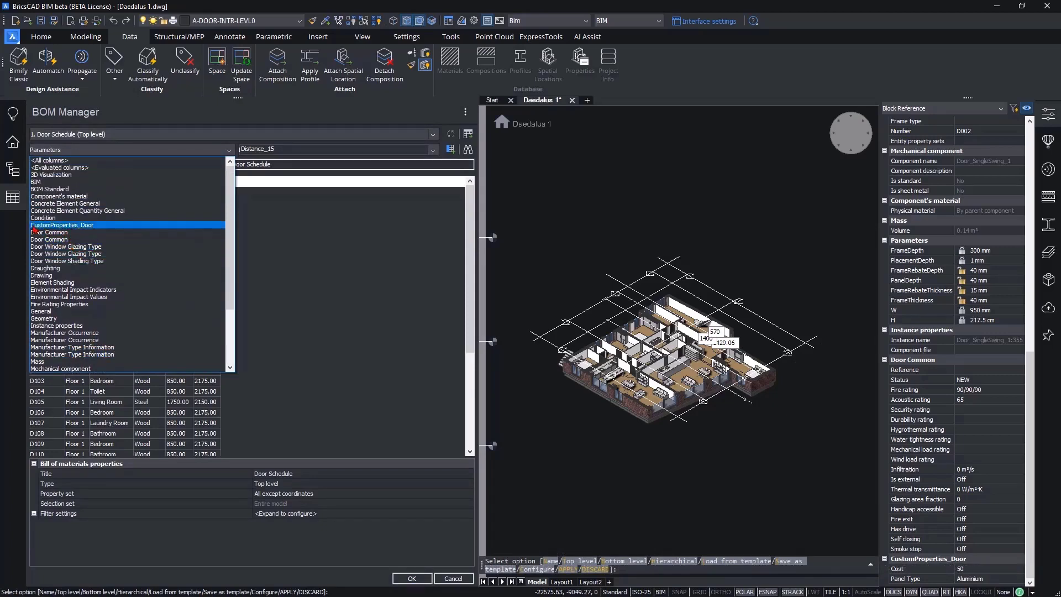
{"action": "left_click", "coordinate": [97, 227]}
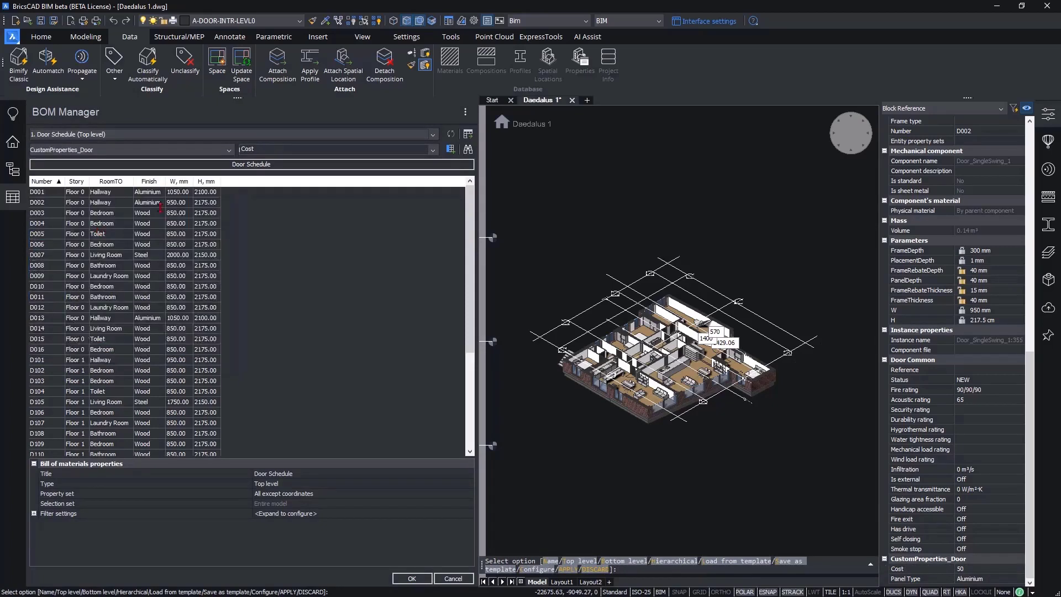
{"action": "left_click", "coordinate": [451, 149]}
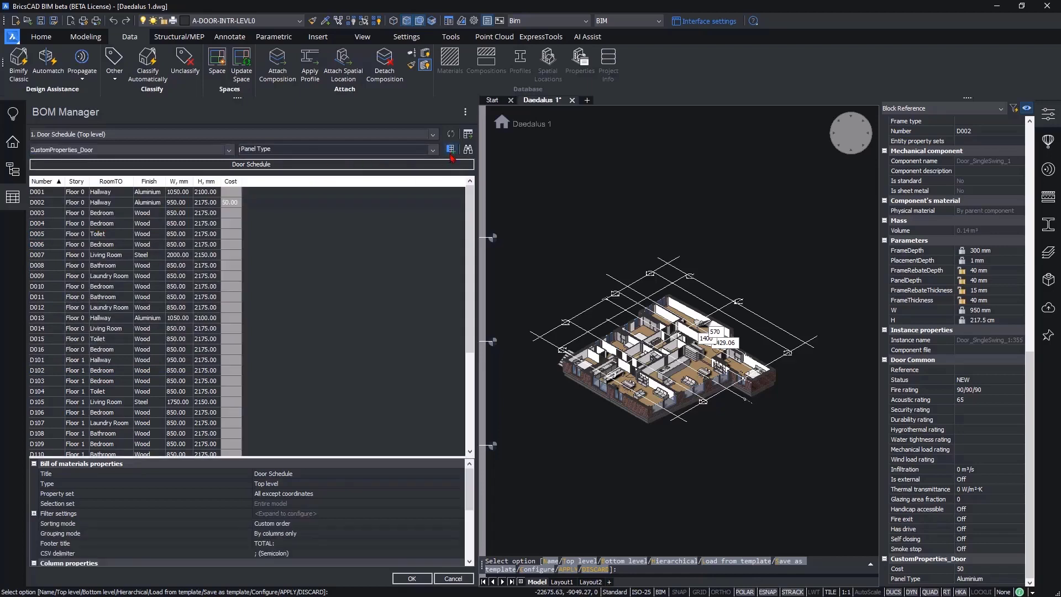
{"action": "left_click", "coordinate": [451, 149]}
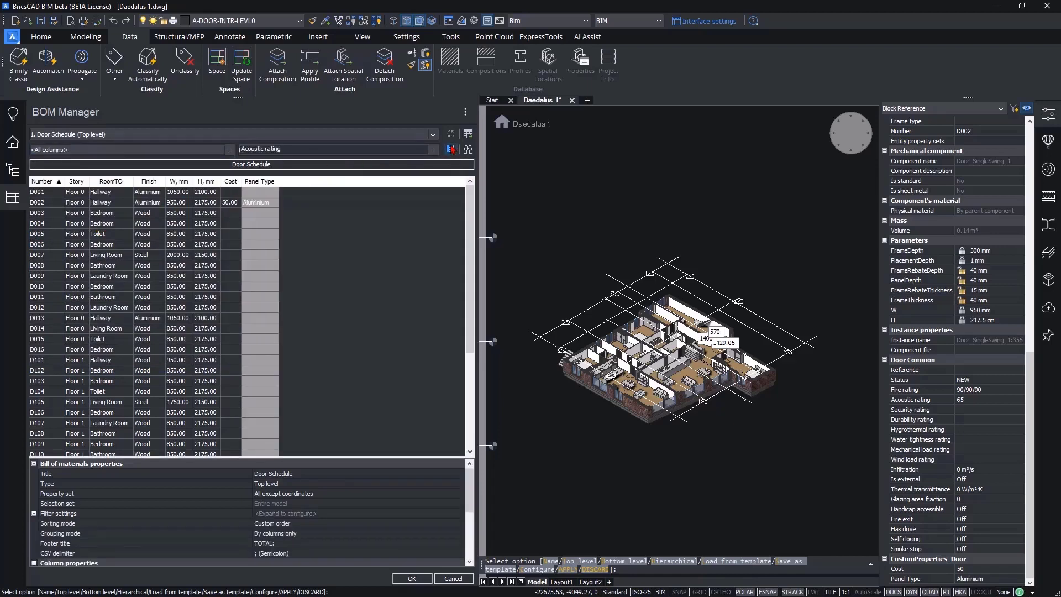
{"action": "scroll", "coordinate": [623, 365], "scroll_direction": "up", "scroll_amount": 5}
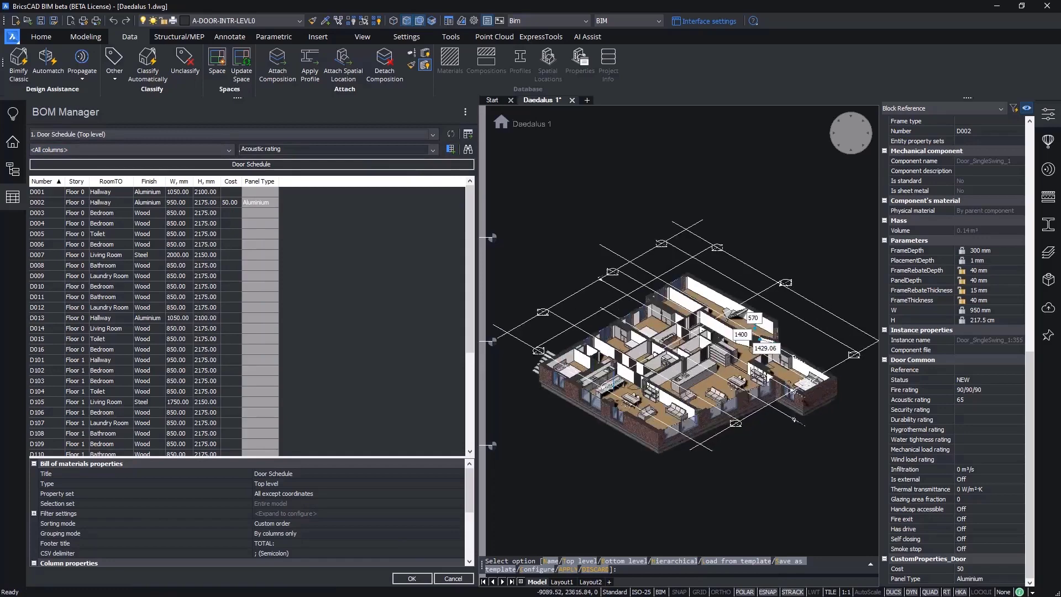
{"action": "middle_click_drag", "start_coordinate": [656, 388], "coordinate": [629, 385]}
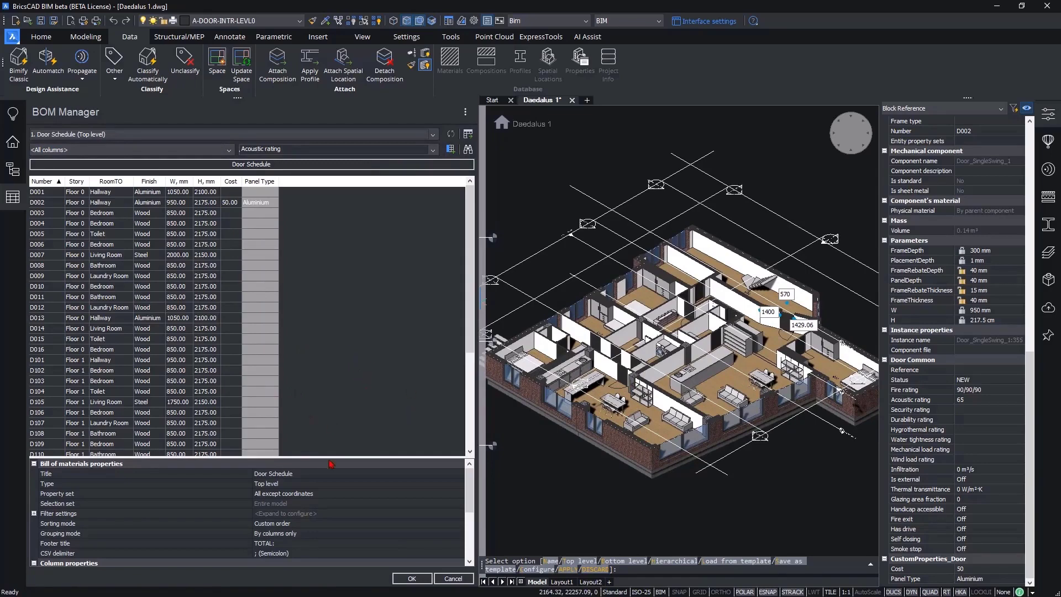
{"action": "left_click", "coordinate": [411, 579]}
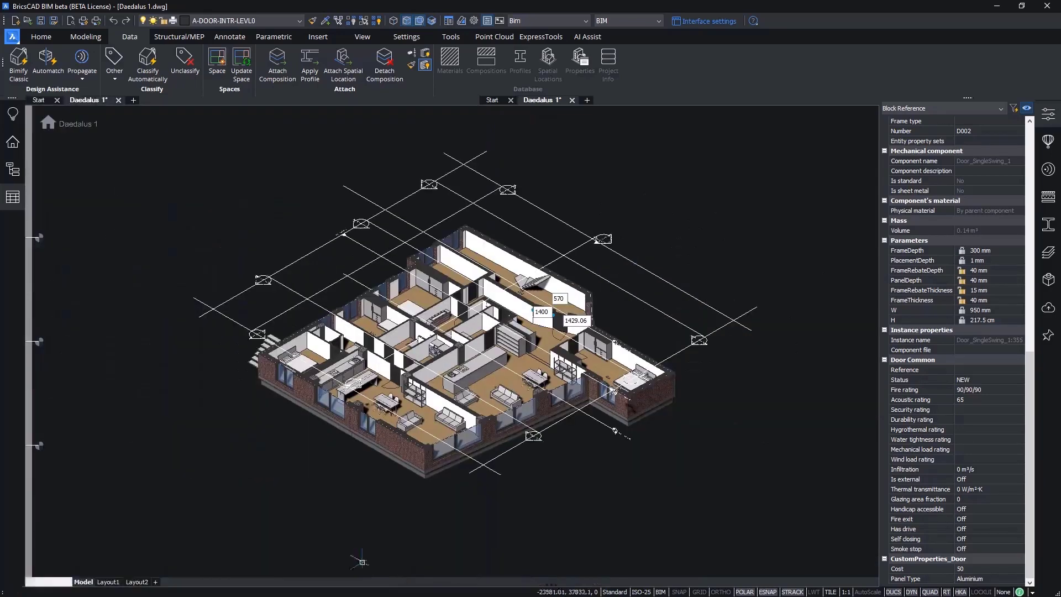
Open Window Schedule.bom and locate windows such as W005, W007, W013 and W105 in the model from their rows.
{"action": "left_click", "coordinate": [12, 142]}
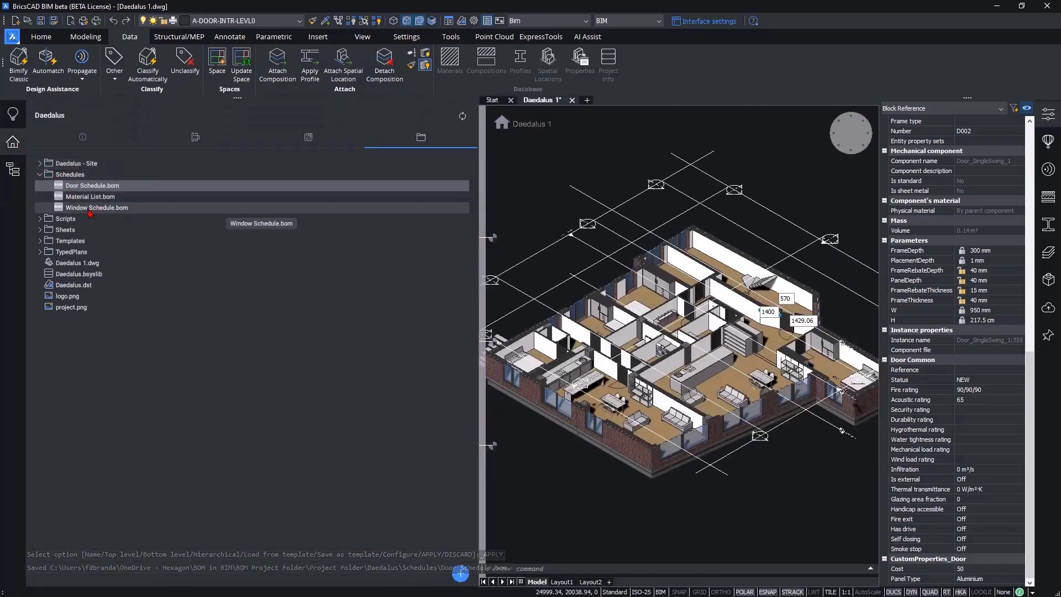
{"action": "left_click", "coordinate": [140, 210]}
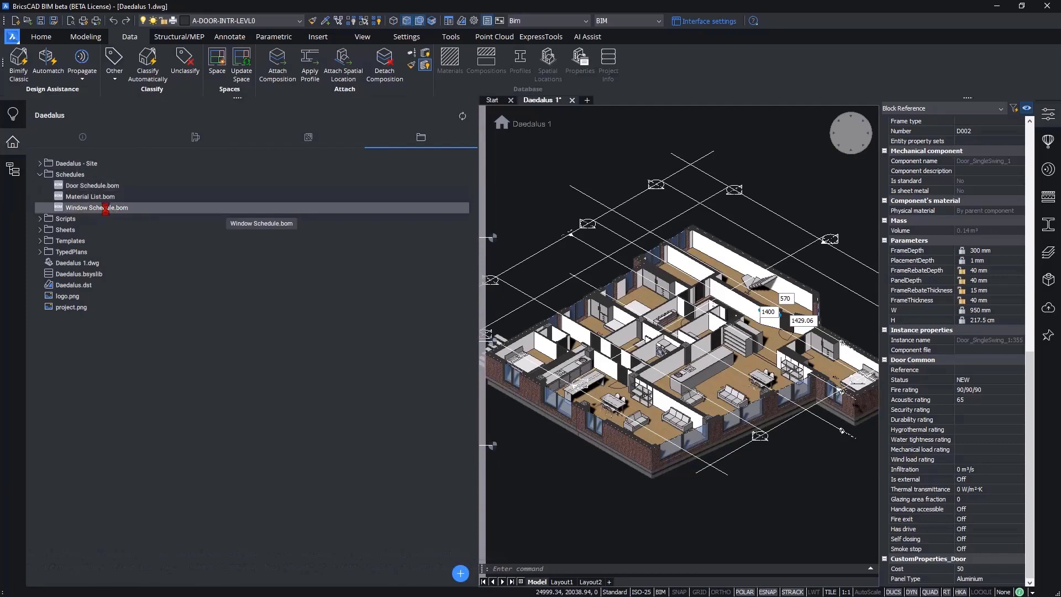
{"action": "double_click", "coordinate": [105, 207]}
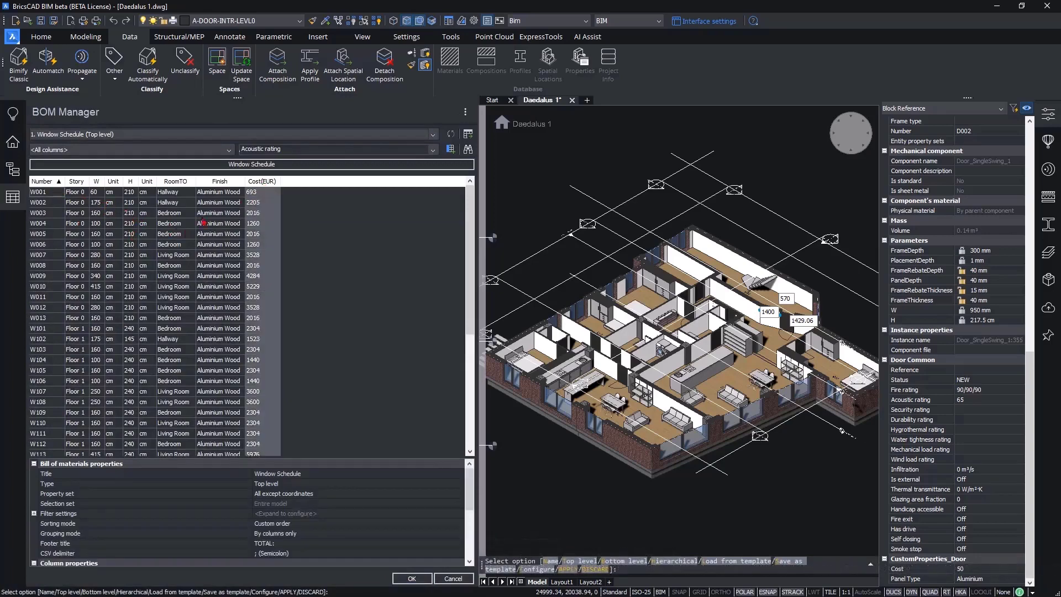
{"action": "left_click", "coordinate": [57, 235]}
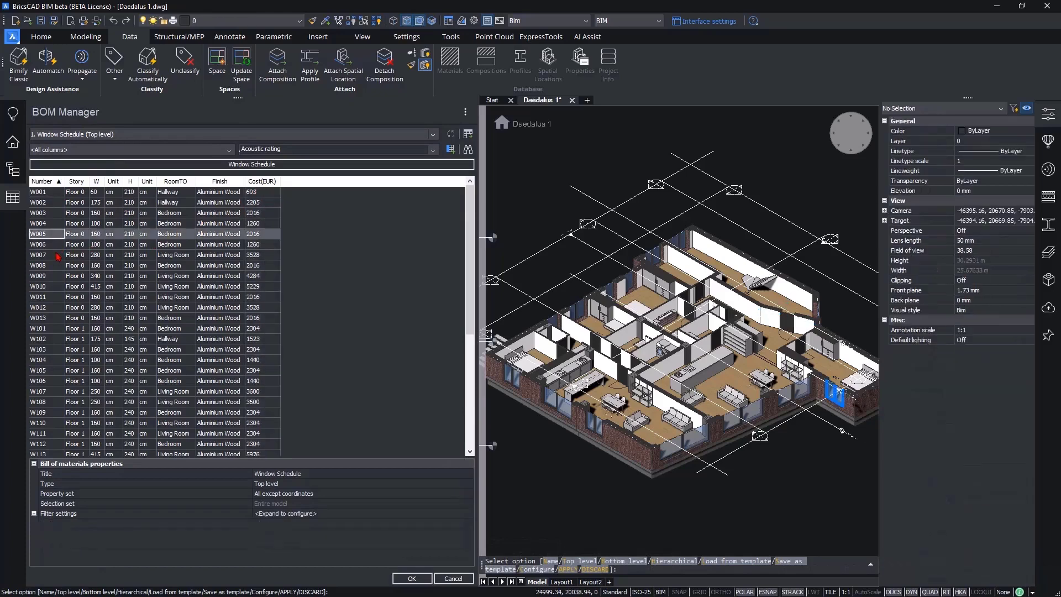
{"action": "left_click", "coordinate": [57, 255]}
{"action": "left_click", "coordinate": [50, 291]}
{"action": "left_click", "coordinate": [46, 319]}
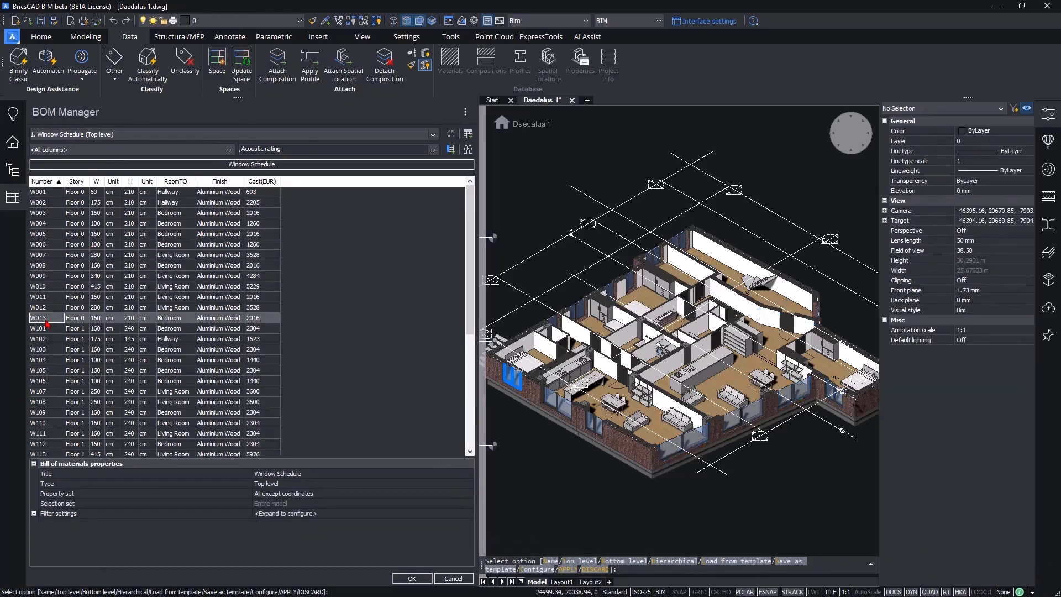
{"action": "left_click", "coordinate": [44, 371]}
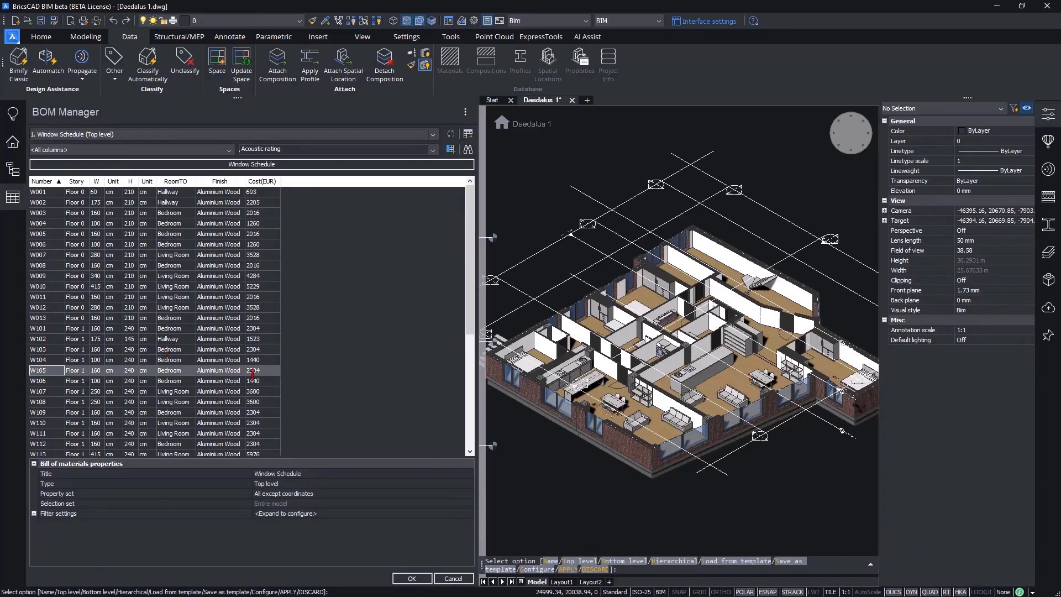
Add a Sum footer to the Cost(EUR) column of the Window Schedule and check the total row.
{"action": "left_click", "coordinate": [267, 186]}
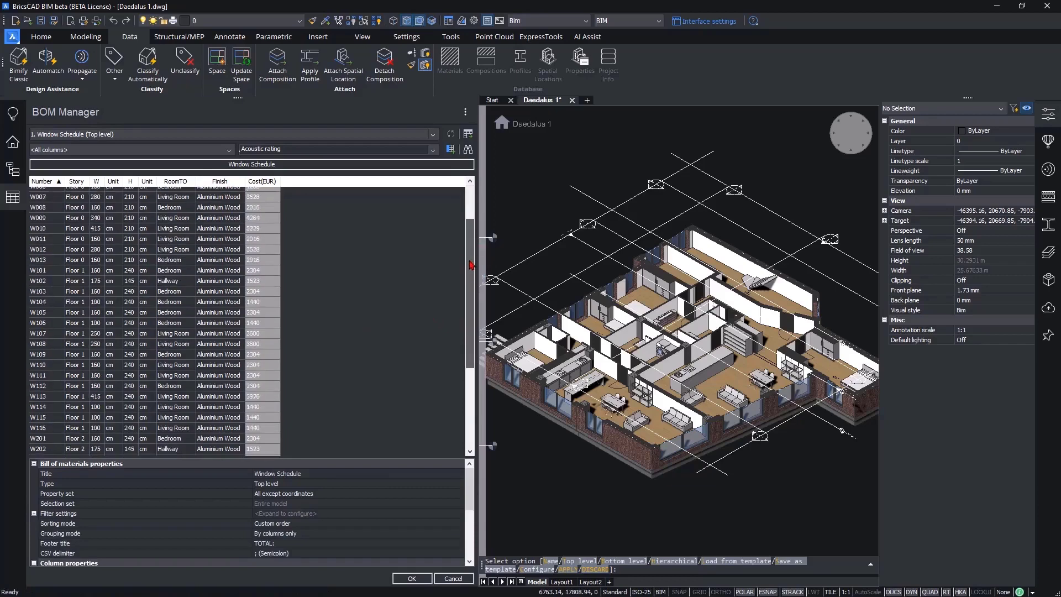
{"action": "right_click", "coordinate": [268, 182]}
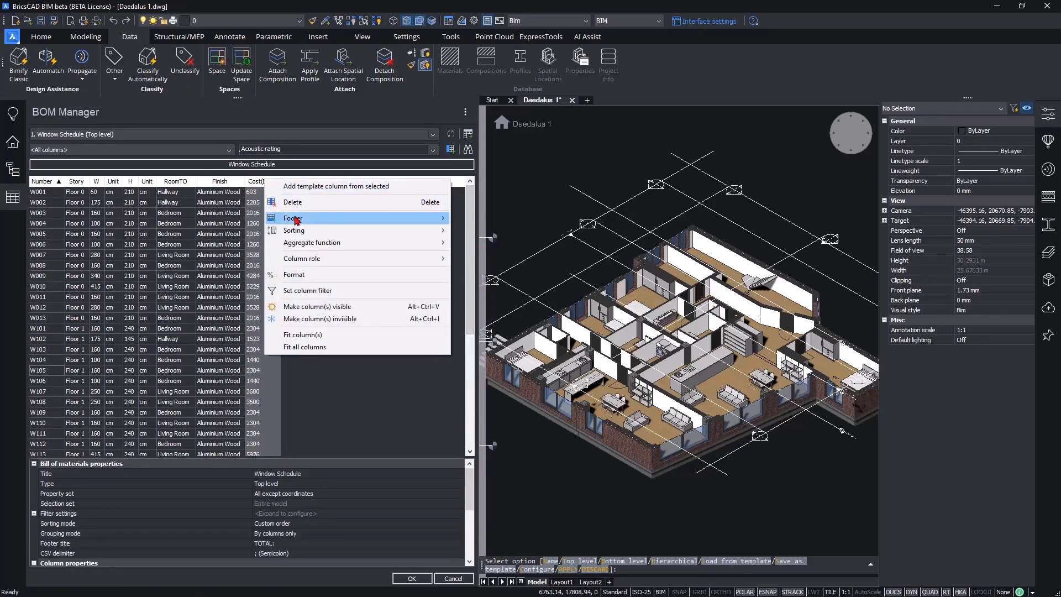
{"action": "mouse_move", "coordinate": [298, 222]}
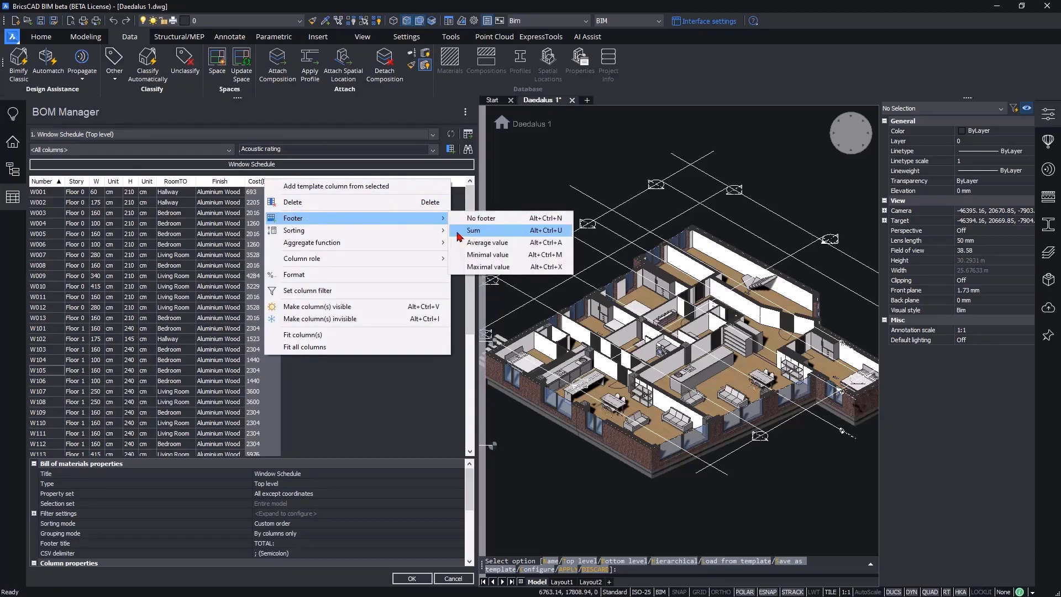
{"action": "left_click", "coordinate": [489, 232]}
{"action": "left_click_drag", "start_coordinate": [469, 207], "coordinate": [472, 320]}
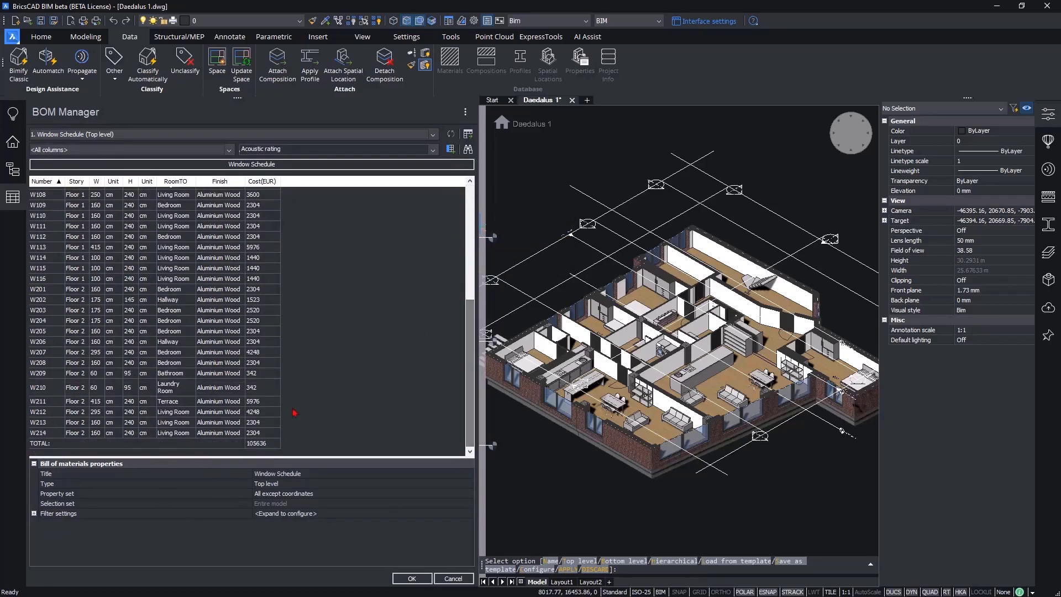
{"action": "left_click", "coordinate": [262, 443]}
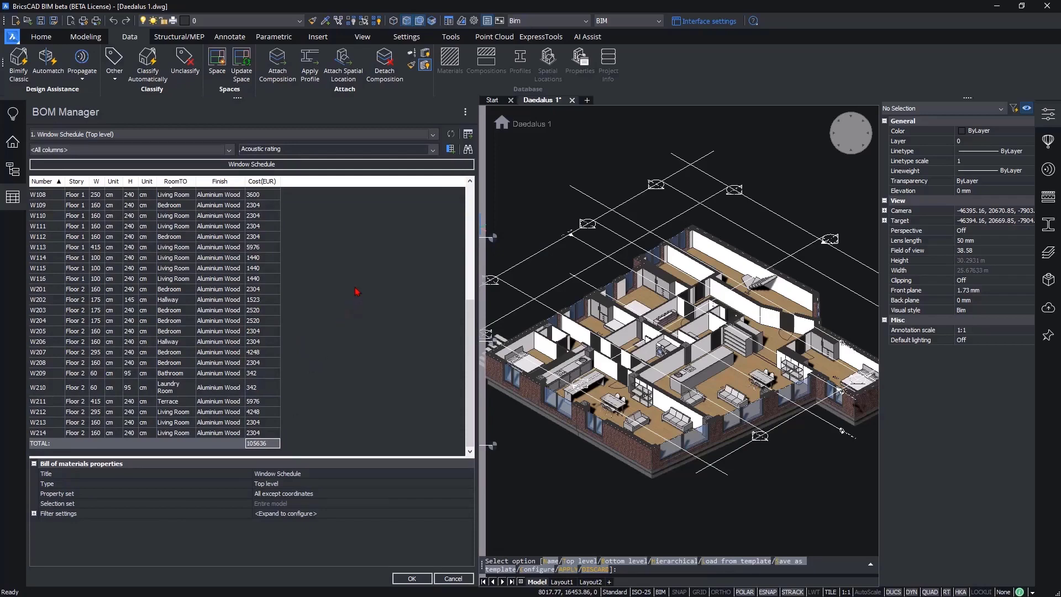
Insert a thumbnails column in the Window Schedule and check it against the first windows, such as W002 and W003.
{"action": "left_click", "coordinate": [465, 112]}
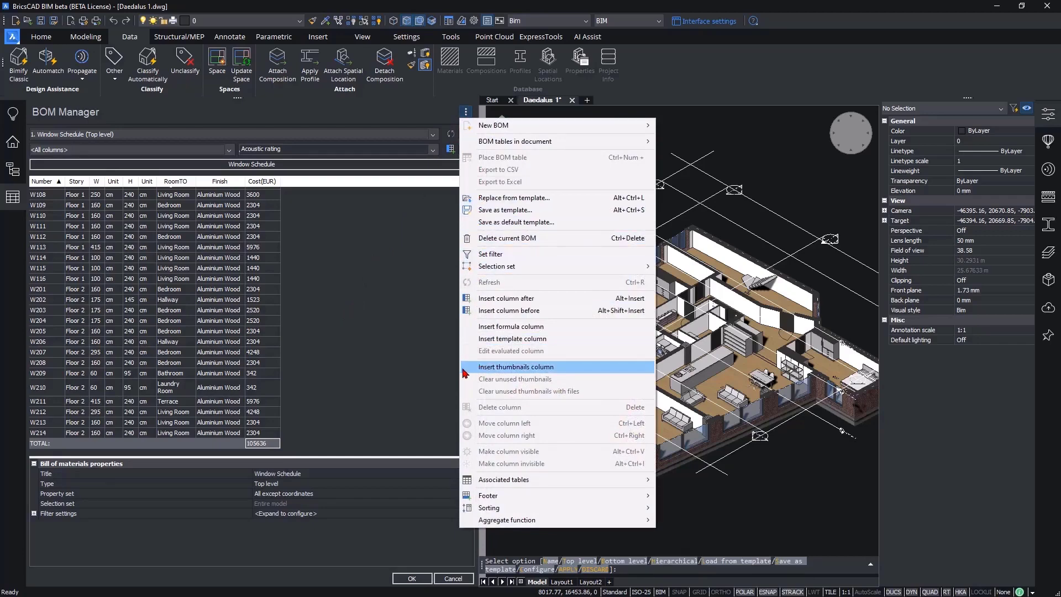
{"action": "left_click", "coordinate": [557, 367]}
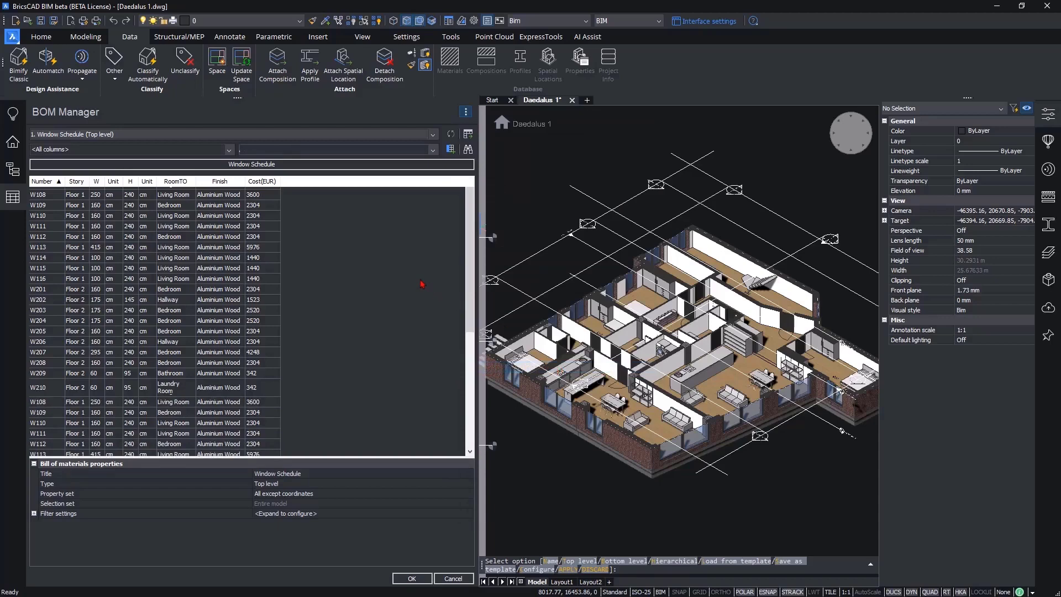
{"action": "left_click", "coordinate": [130, 209]}
{"action": "left_click", "coordinate": [131, 256]}
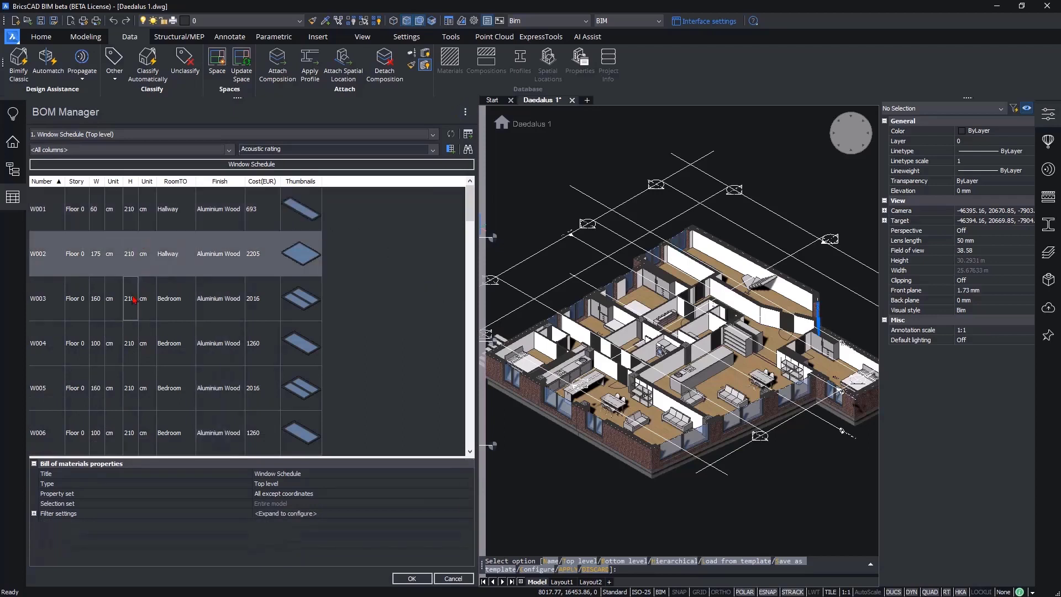
{"action": "left_click", "coordinate": [133, 299]}
Set the Thumbnails column's view type to Front view and apply the Window Schedule.
{"action": "left_click", "coordinate": [307, 182]}
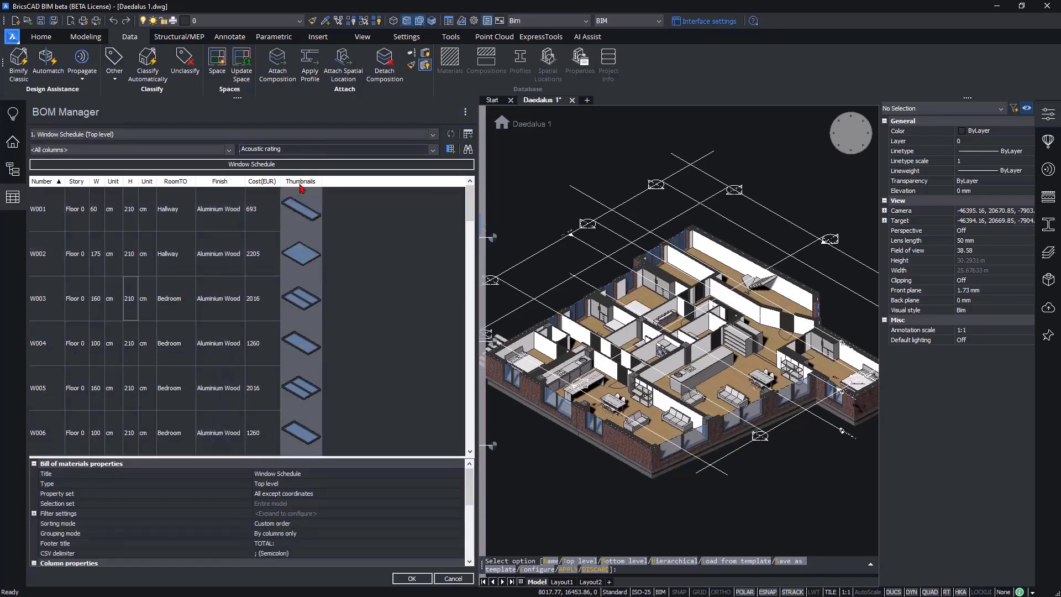
{"action": "left_click_drag", "start_coordinate": [466, 490], "coordinate": [469, 520]}
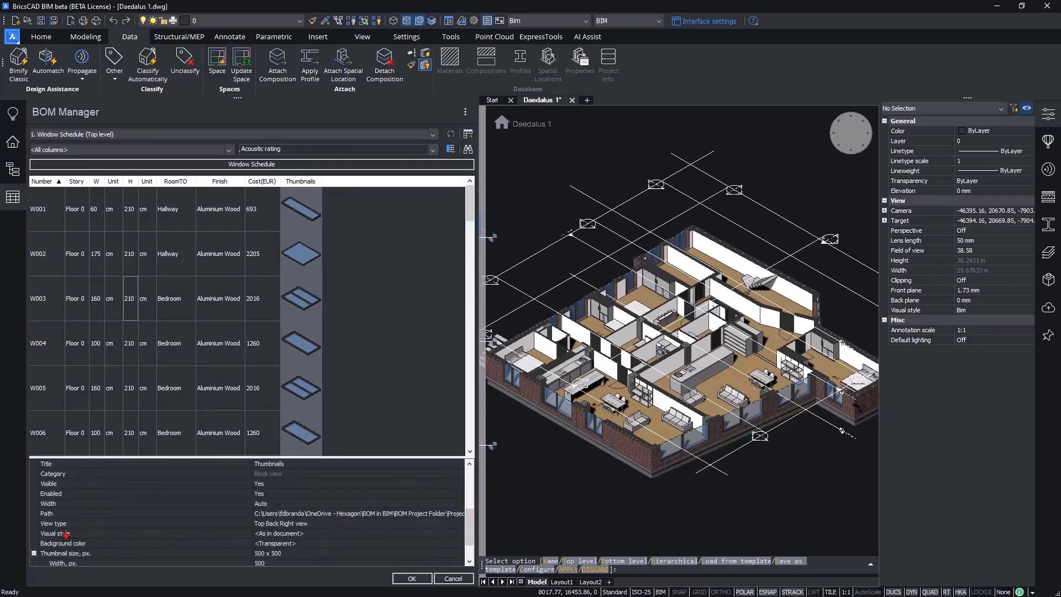
{"action": "left_click", "coordinate": [264, 525]}
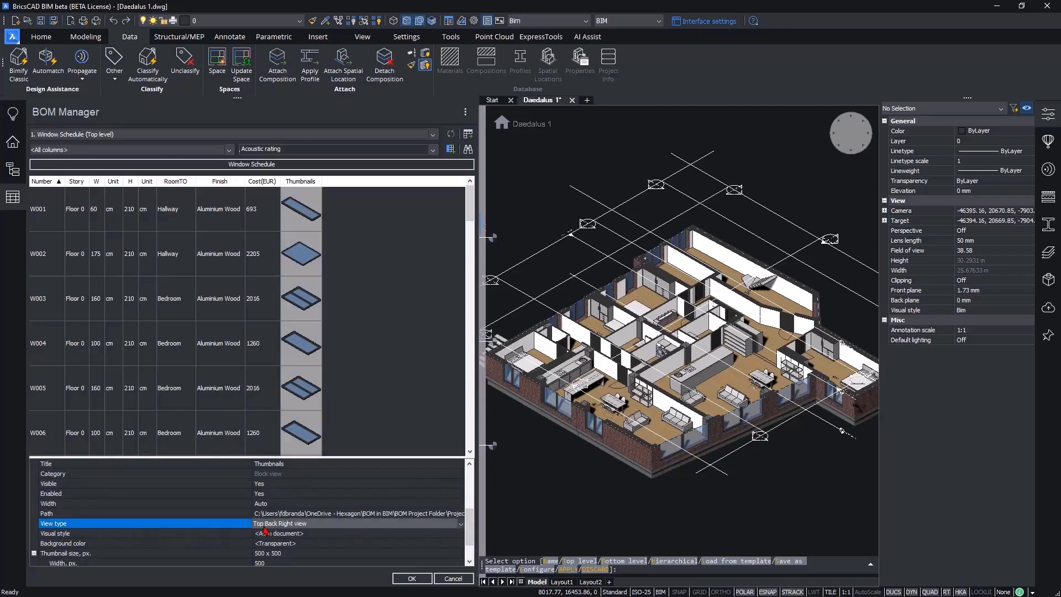
{"action": "left_click", "coordinate": [271, 525]}
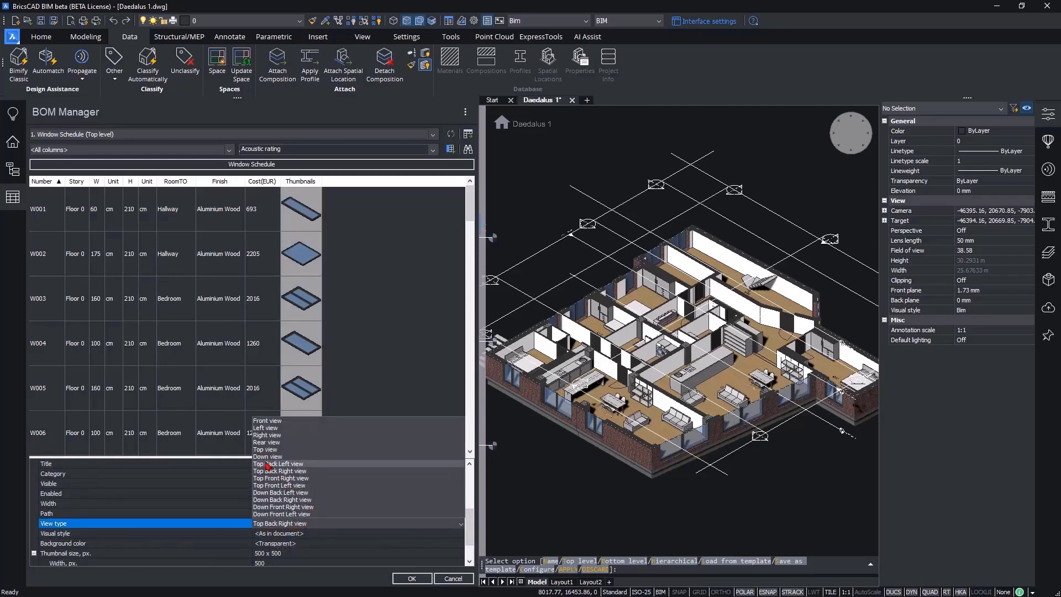
{"action": "left_click", "coordinate": [267, 421]}
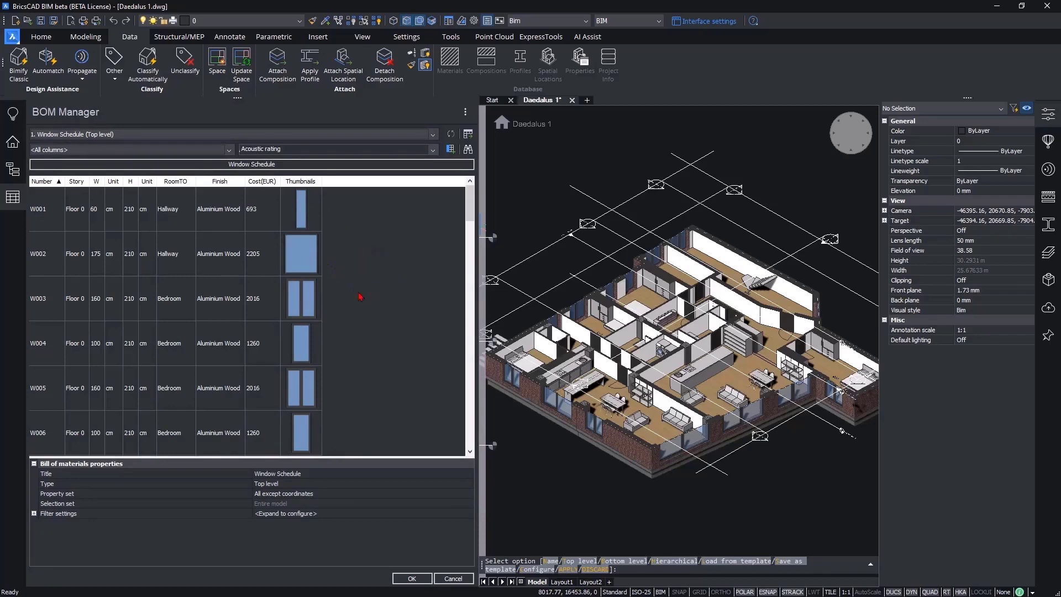
{"action": "left_click", "coordinate": [413, 578]}
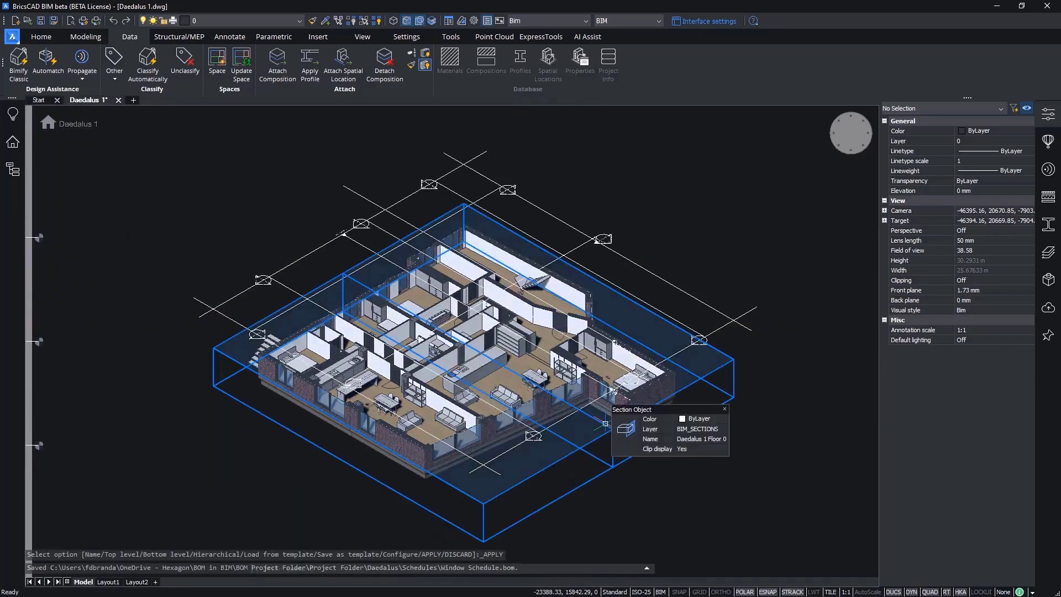
Turn off clip display for the Daedalus 1 Floor 0 section and view the whole building from its terrace and outside stair side.
{"action": "double_click", "coordinate": [614, 390]}
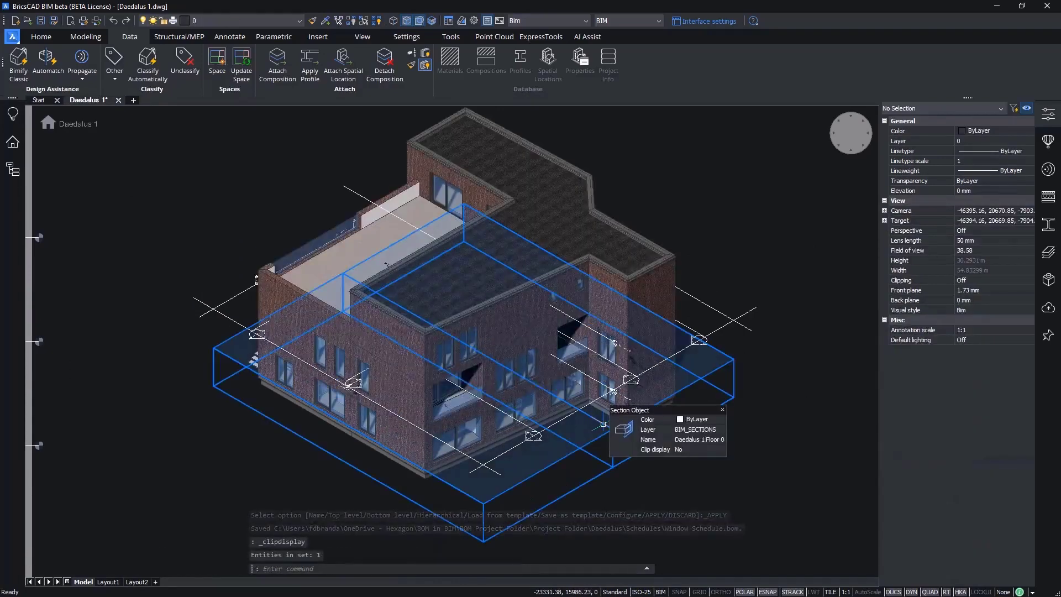
{"action": "middle_click_drag", "start_coordinate": [711, 378], "coordinate": [739, 395]}
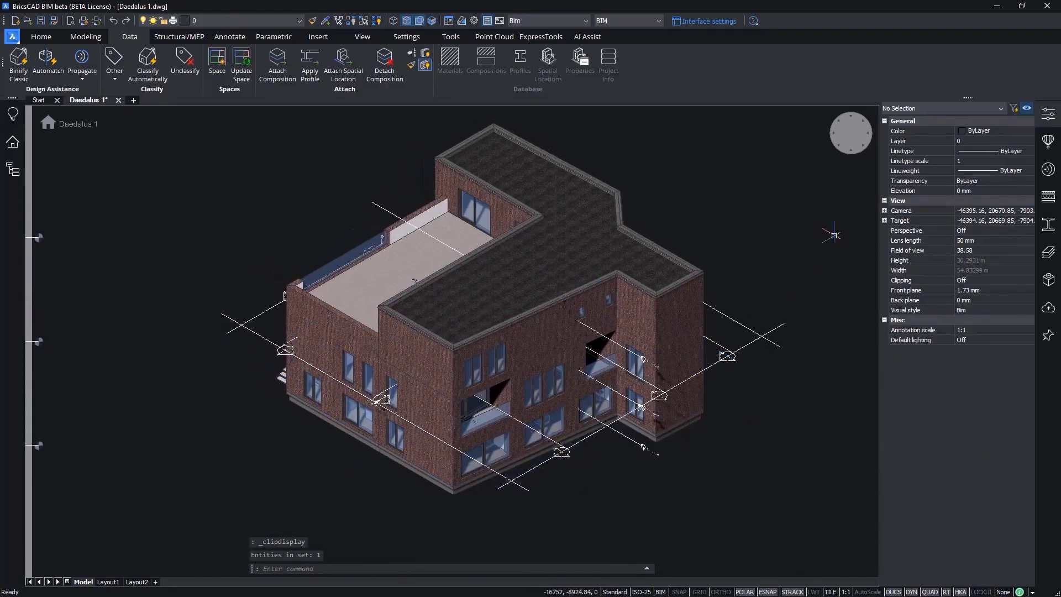
{"action": "left_click", "coordinate": [863, 121]}
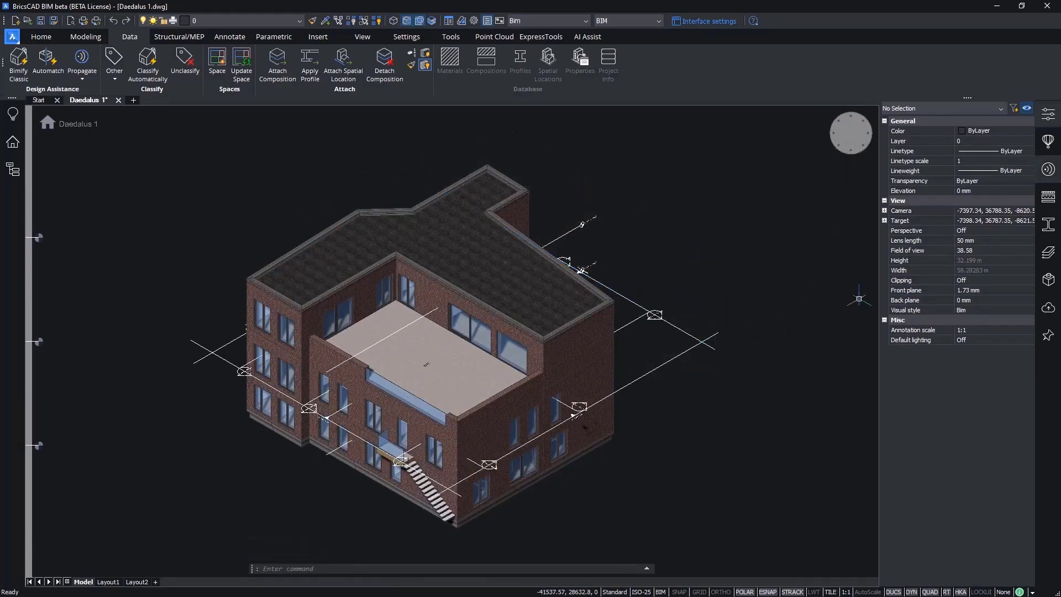
Open Material List.bom and review its Name and Density columns, locating Insulation, XPS (thermal) and Wood Paneling in the model.
{"action": "left_click", "coordinate": [11, 143]}
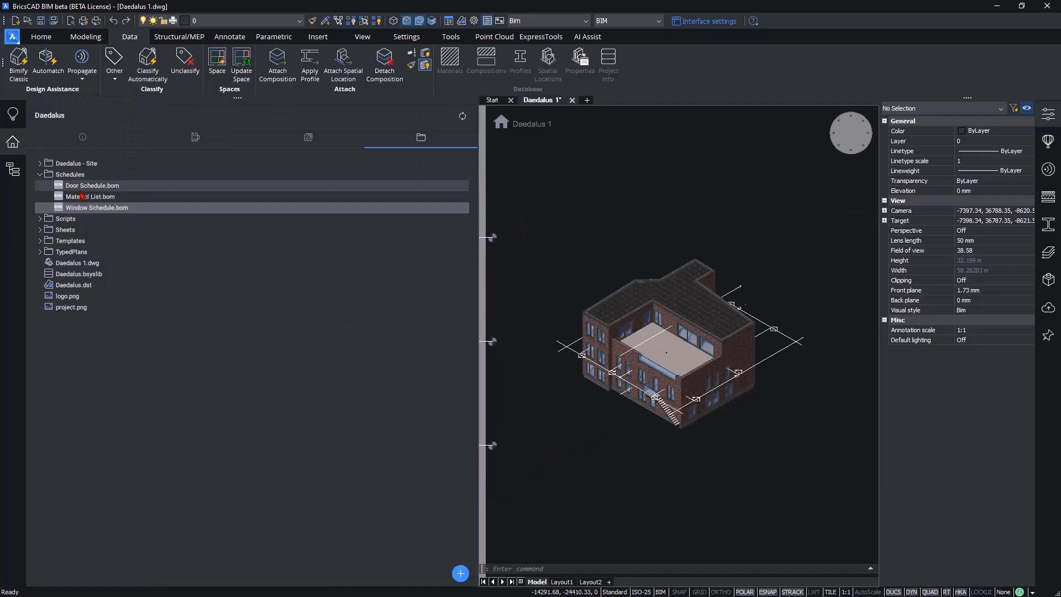
{"action": "double_click", "coordinate": [117, 196]}
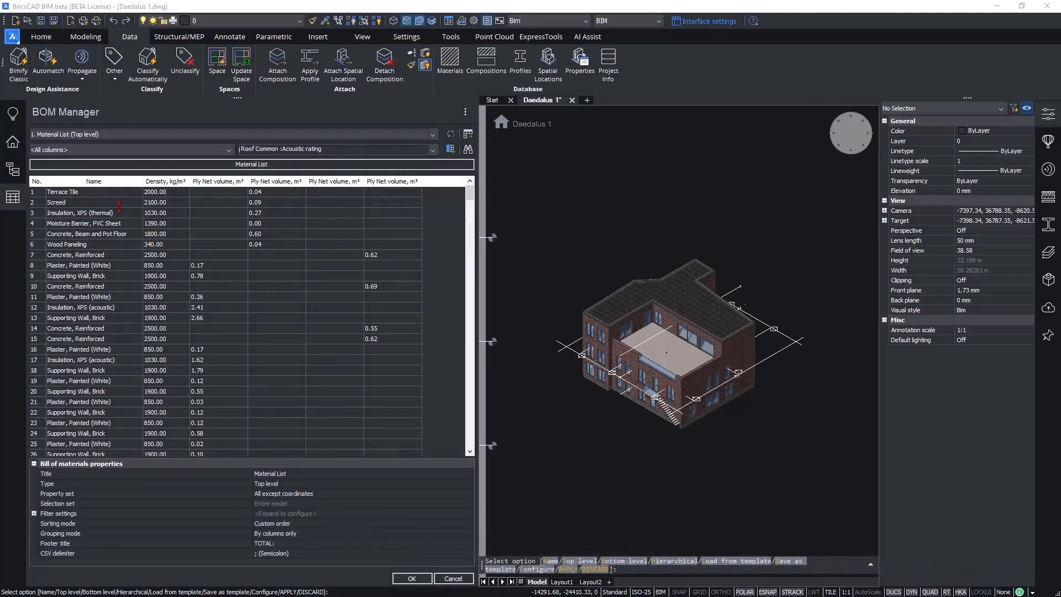
{"action": "left_click", "coordinate": [103, 184]}
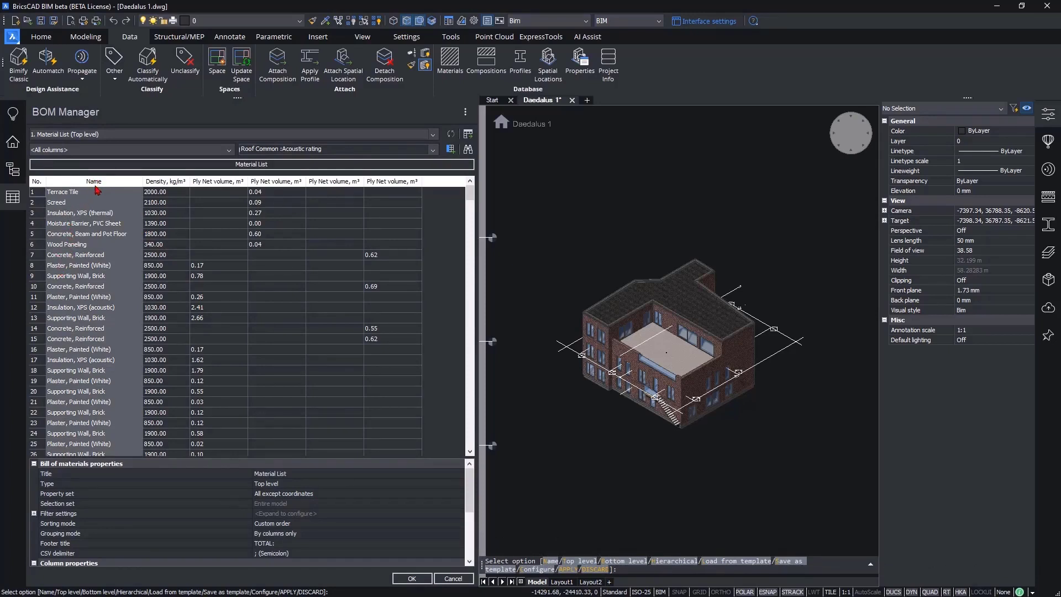
{"action": "left_click", "coordinate": [96, 214]}
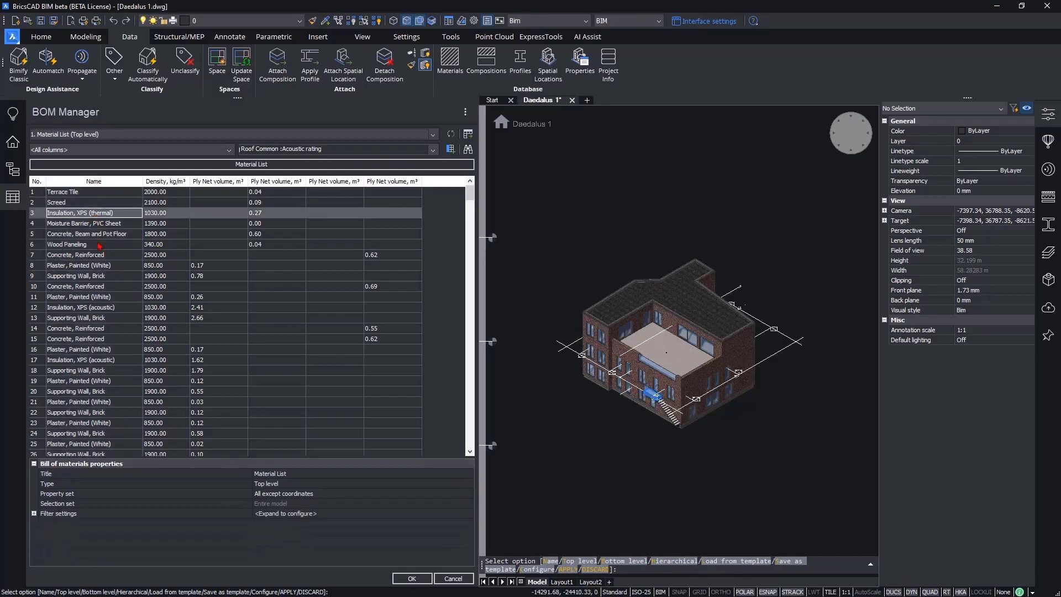
{"action": "left_click", "coordinate": [99, 244]}
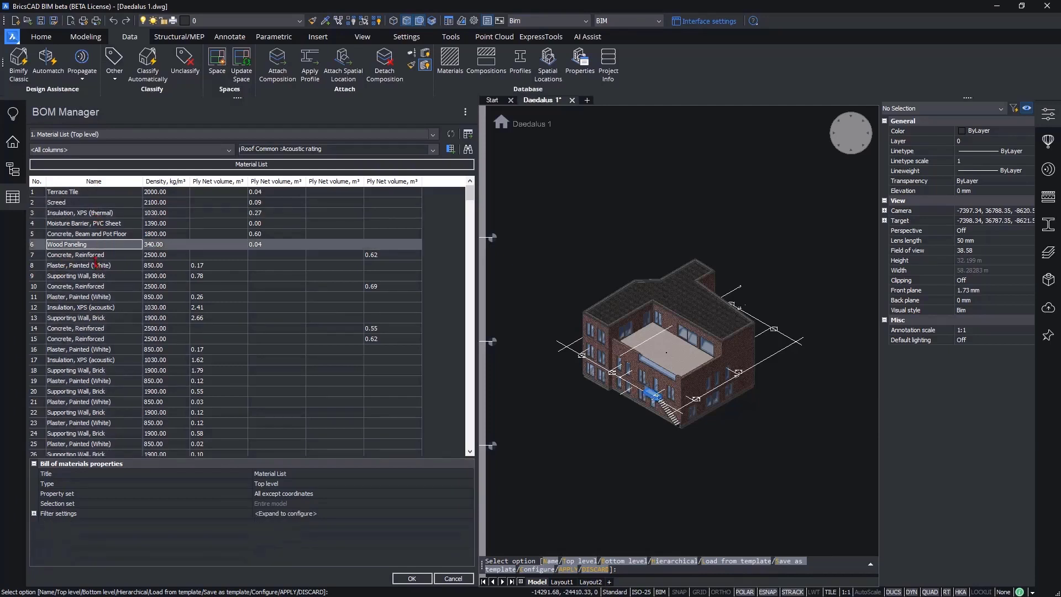
{"action": "left_click", "coordinate": [171, 181]}
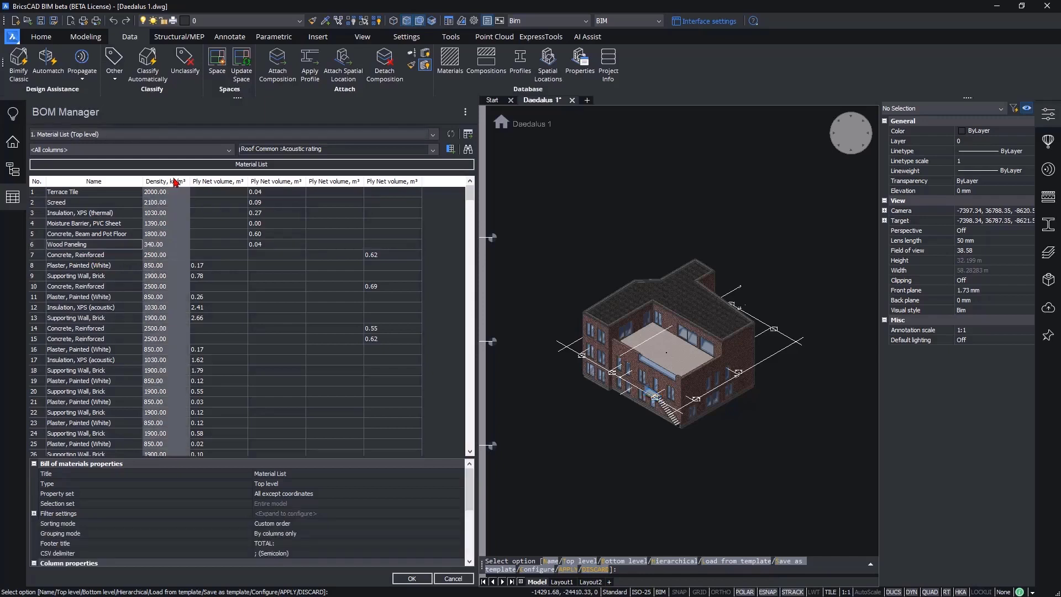
Create a template column from the four Ply Net volume columns, title it Ply Net Volume, and enlarge the template editor.
{"action": "left_click", "coordinate": [217, 182]}
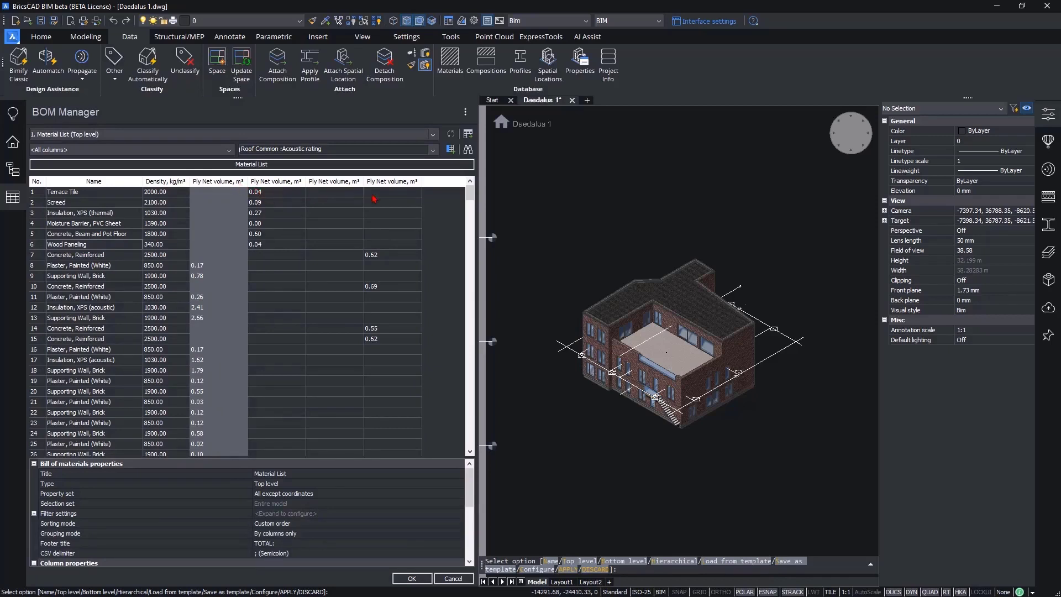
{"action": "left_click", "coordinate": [391, 184], "text": "shift"}
{"action": "right_click", "coordinate": [390, 185]}
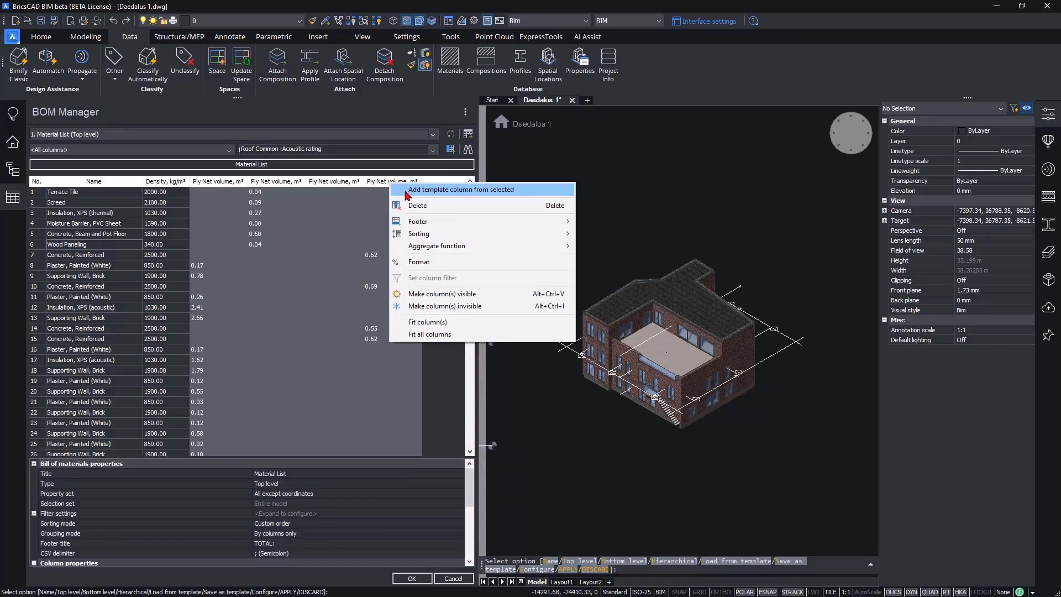
{"action": "left_click", "coordinate": [407, 190]}
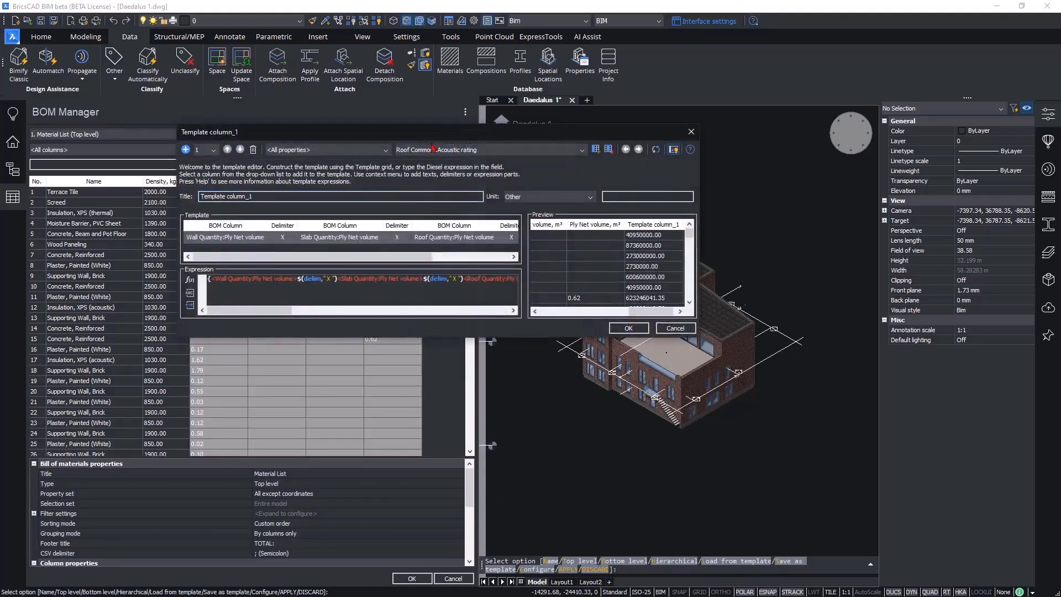
{"action": "left_click_drag", "start_coordinate": [434, 139], "coordinate": [420, 123]}
{"action": "left_click_drag", "start_coordinate": [244, 179], "coordinate": [174, 184]}
{"action": "type", "text": "Ply Net Volume"}
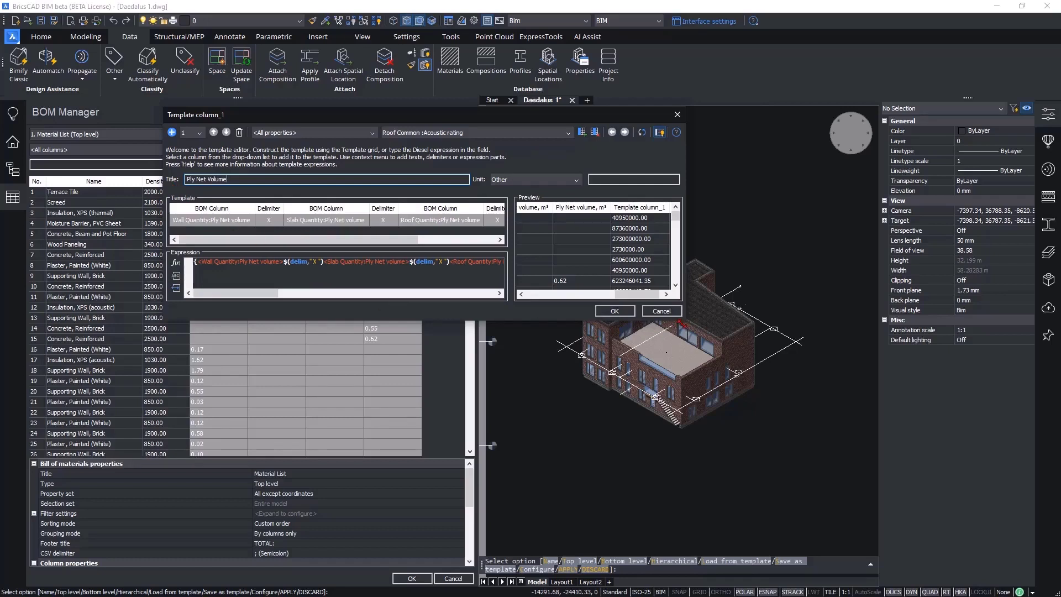
{"action": "left_click_drag", "start_coordinate": [684, 323], "coordinate": [922, 403]}
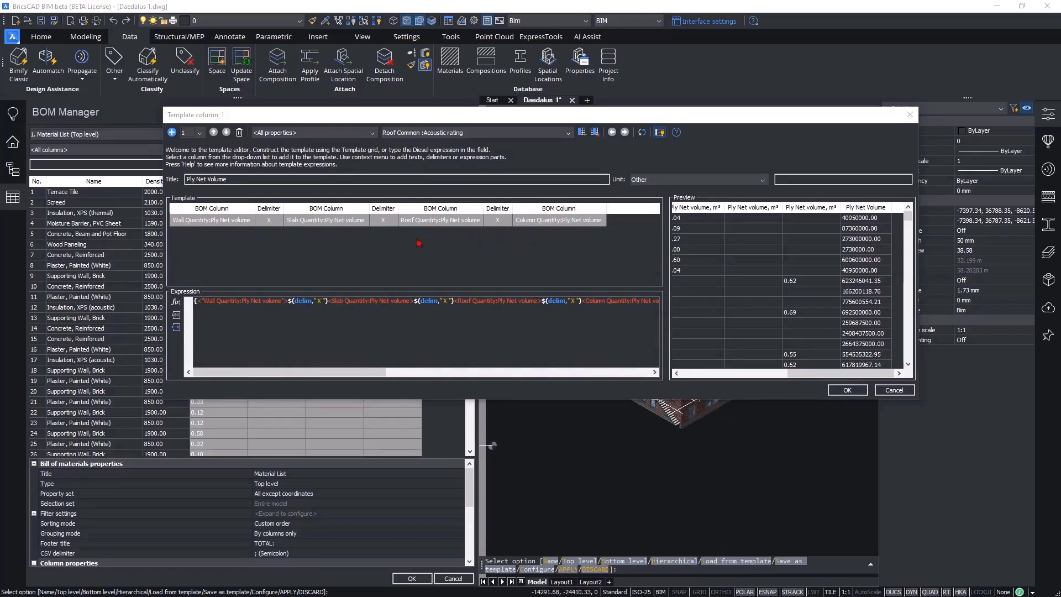
Set the target unit of the template's Ply Net volume entries to m³ and confirm the template column.
{"action": "right_click", "coordinate": [222, 224]}
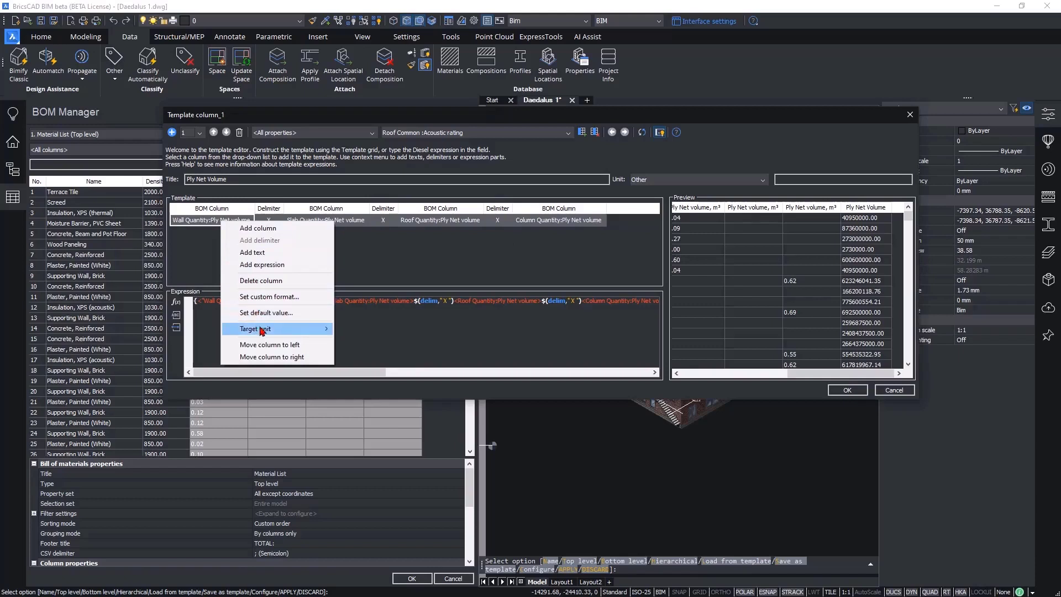
{"action": "mouse_move", "coordinate": [262, 331]}
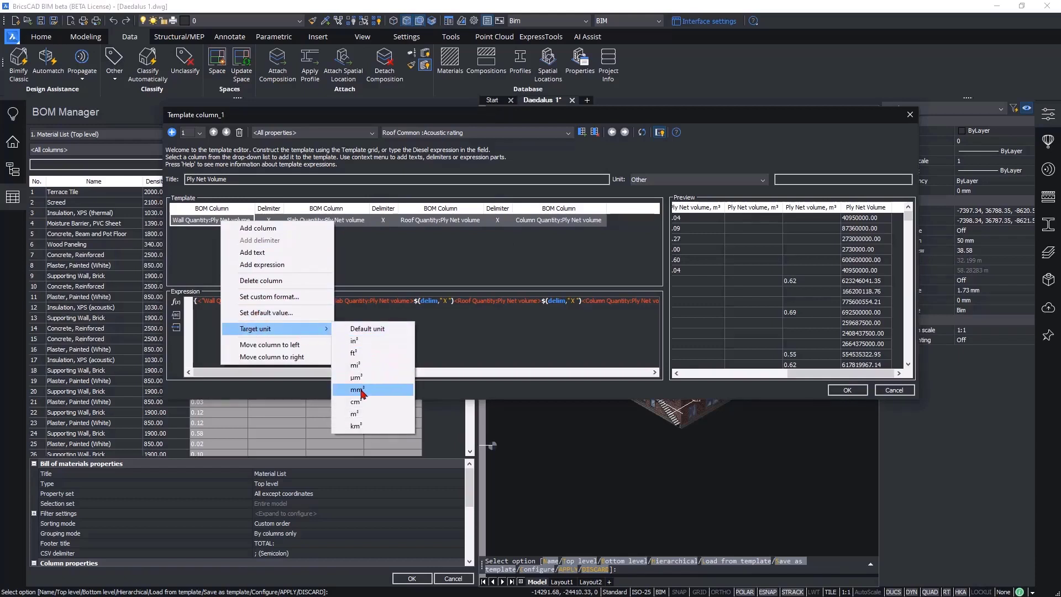
{"action": "left_click", "coordinate": [356, 413]}
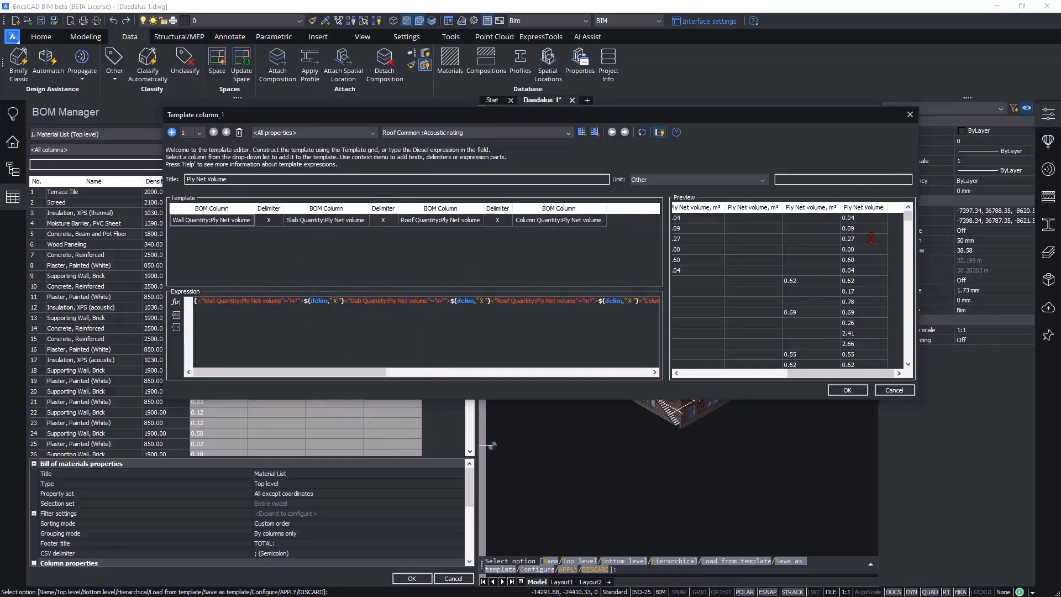
{"action": "left_click", "coordinate": [856, 392]}
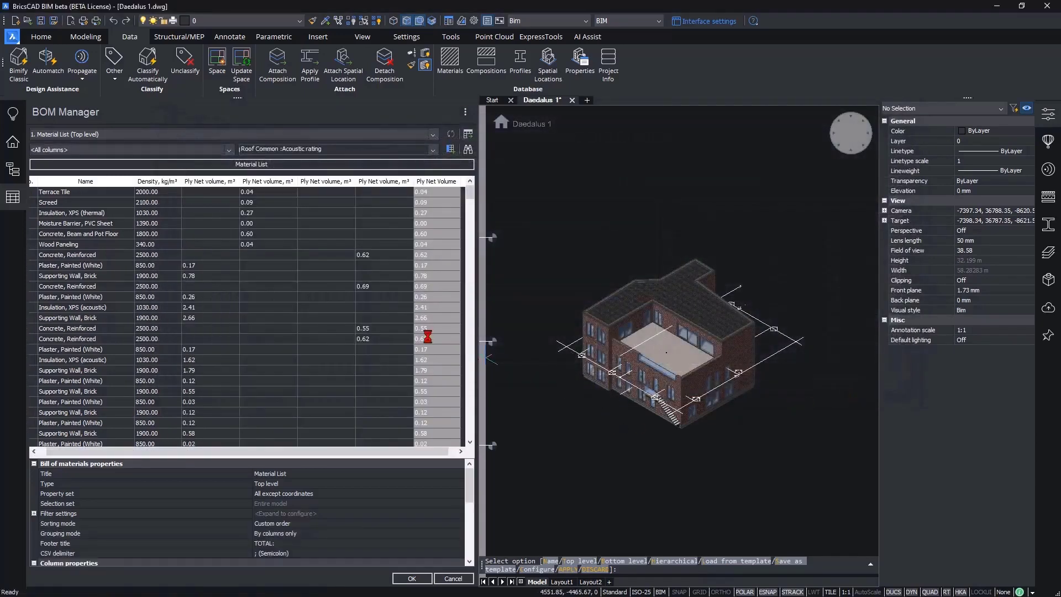
Delete the four original Ply Net volume, m³ columns from the Material List, keeping the combined Ply Net Volume column.
{"action": "left_click", "coordinate": [226, 183]}
{"action": "left_click", "coordinate": [390, 183], "text": "shift"}
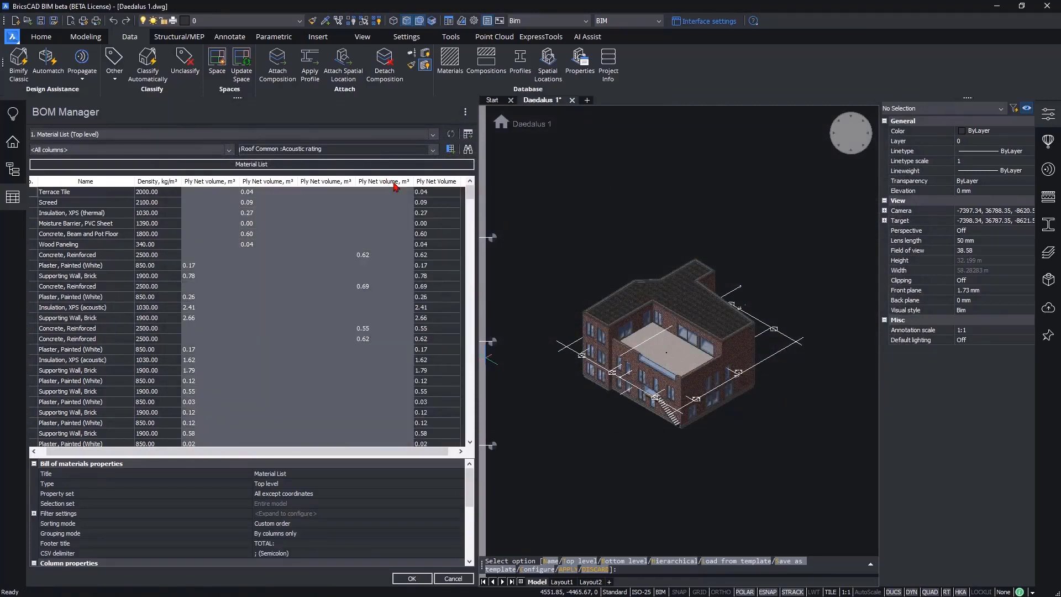
{"action": "right_click", "coordinate": [389, 183]}
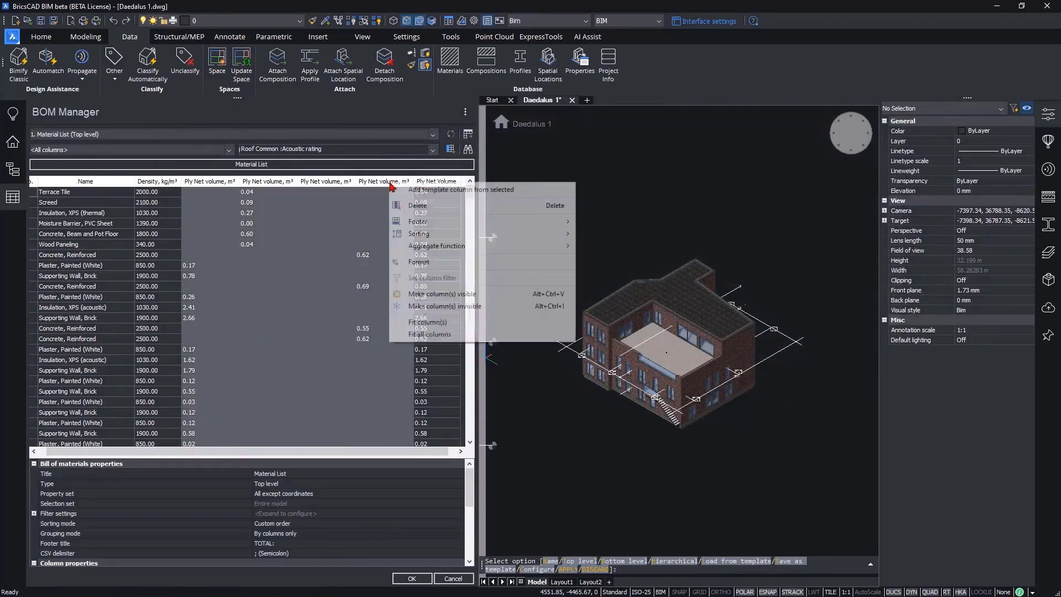
{"action": "left_click", "coordinate": [417, 206]}
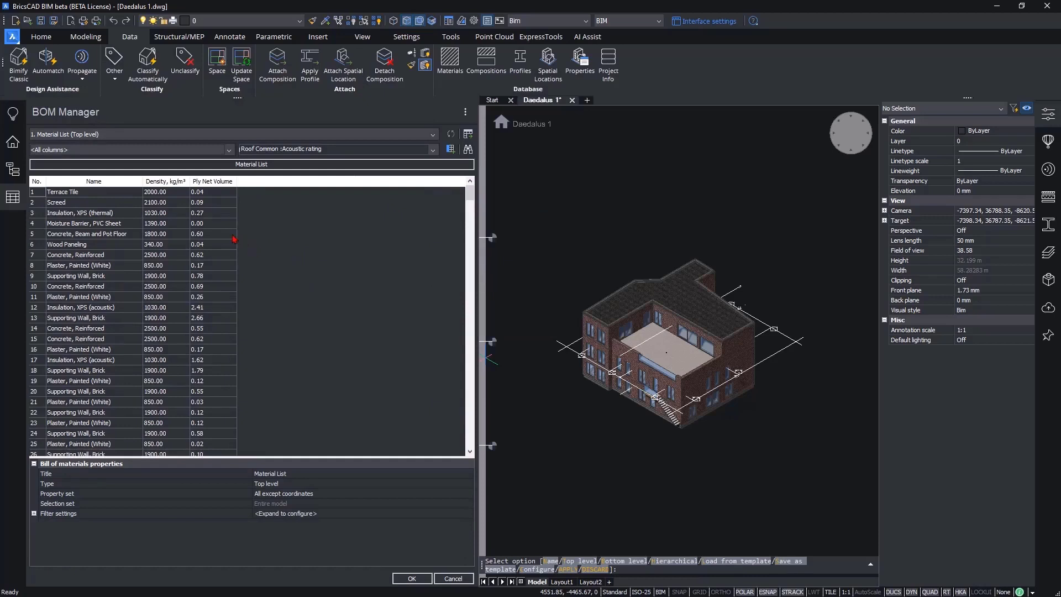
Insert a formula column from the evaluated columns into the Material List.
{"action": "left_click", "coordinate": [73, 150]}
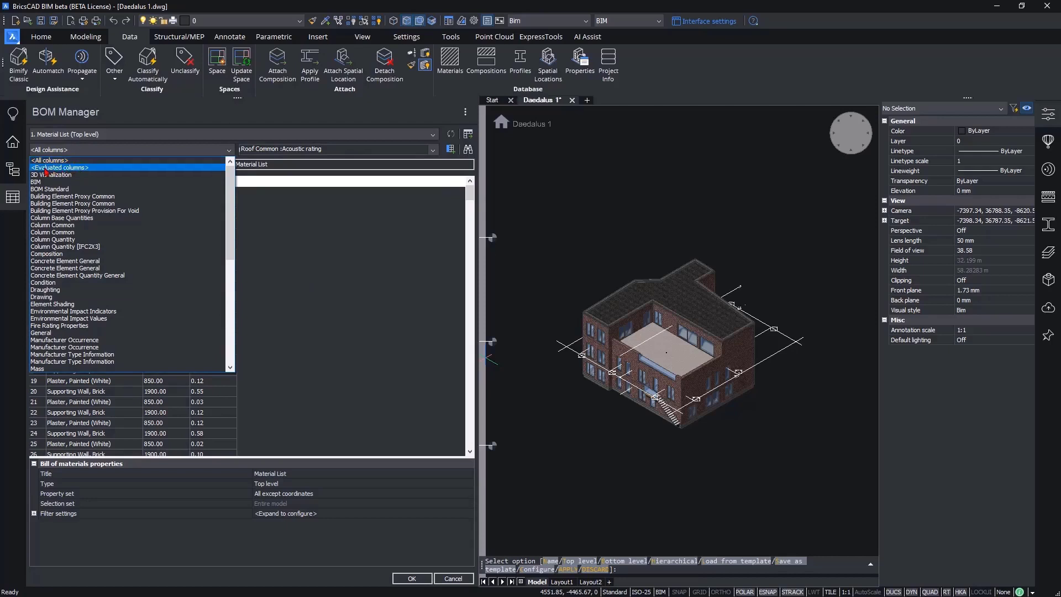
{"action": "left_click", "coordinate": [94, 168]}
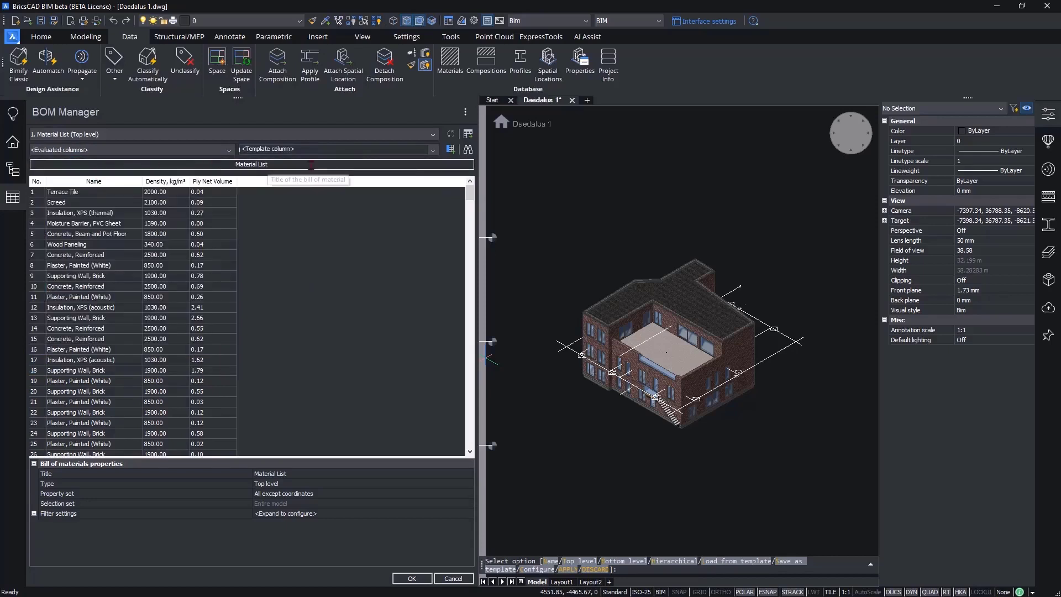
{"action": "left_click", "coordinate": [433, 149]}
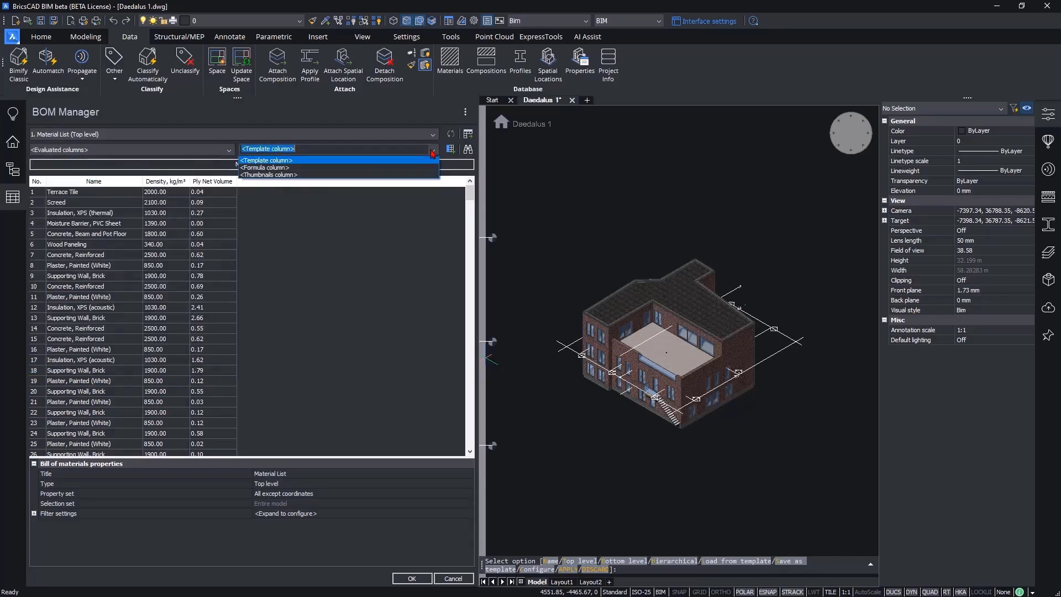
{"action": "left_click", "coordinate": [299, 167]}
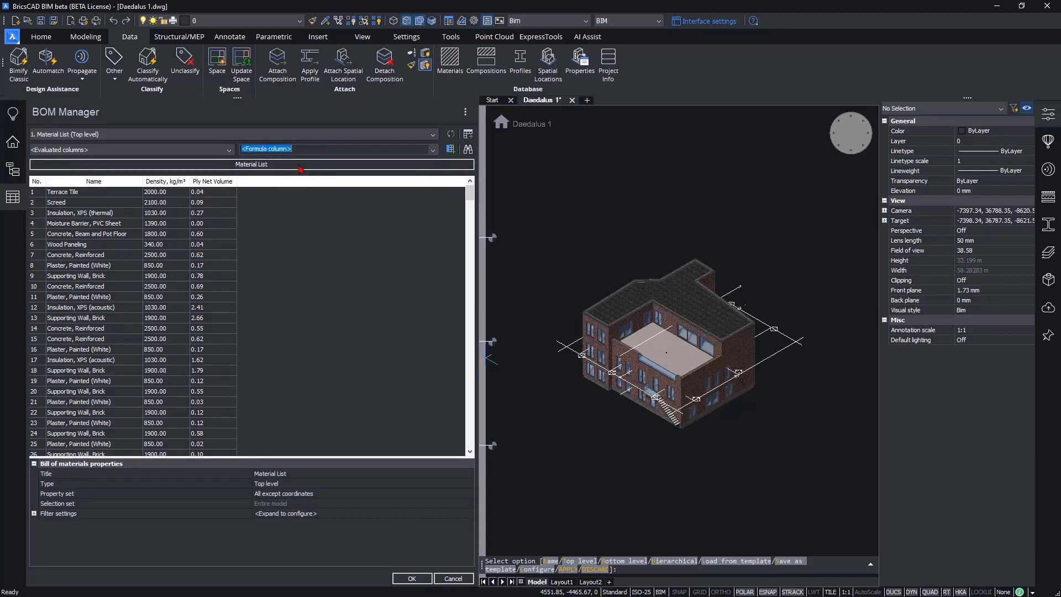
{"action": "left_click", "coordinate": [451, 149]}
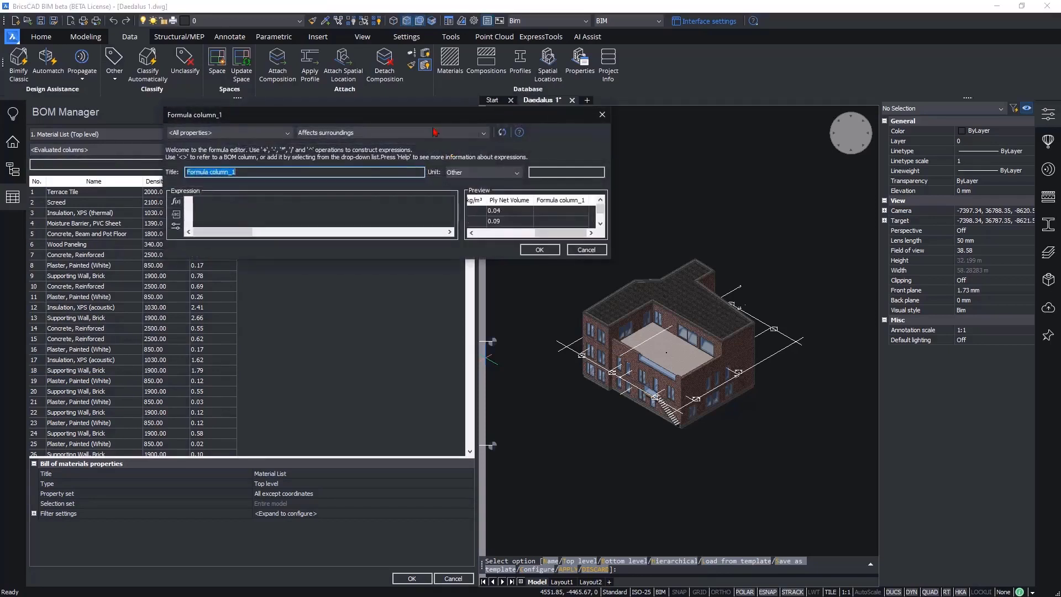
Title the formula column Weight, set its unit to Mass in kg, and enlarge the formula editor.
{"action": "left_click_drag", "start_coordinate": [443, 129], "coordinate": [554, 187]}
{"action": "left_click", "coordinate": [407, 238]}
{"action": "left_click_drag", "start_coordinate": [407, 237], "coordinate": [288, 238]}
{"action": "type", "text": "Weight"}
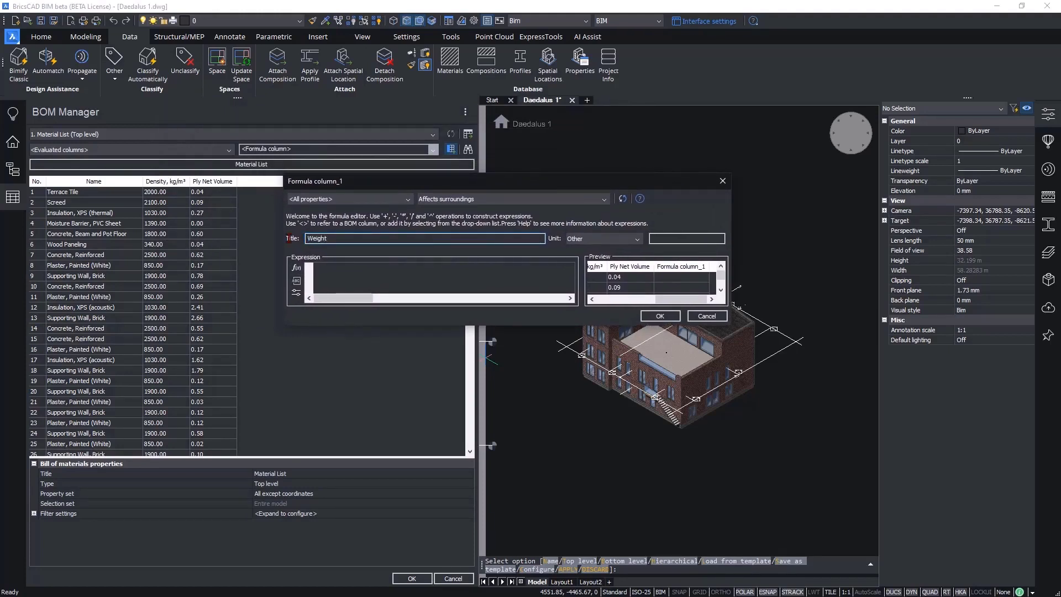
{"action": "left_click", "coordinate": [602, 238]}
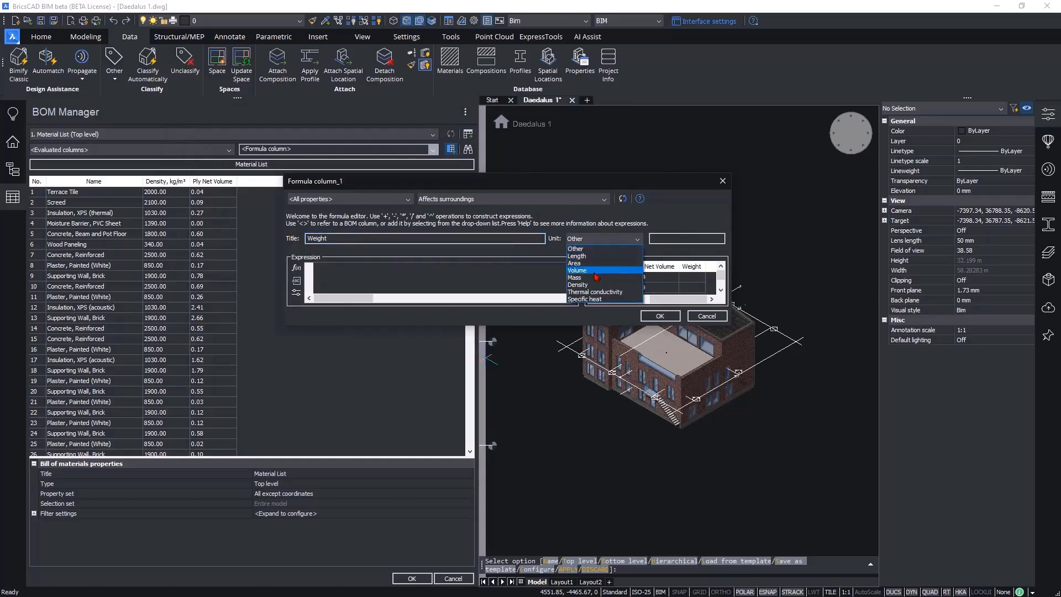
{"action": "left_click", "coordinate": [602, 276]}
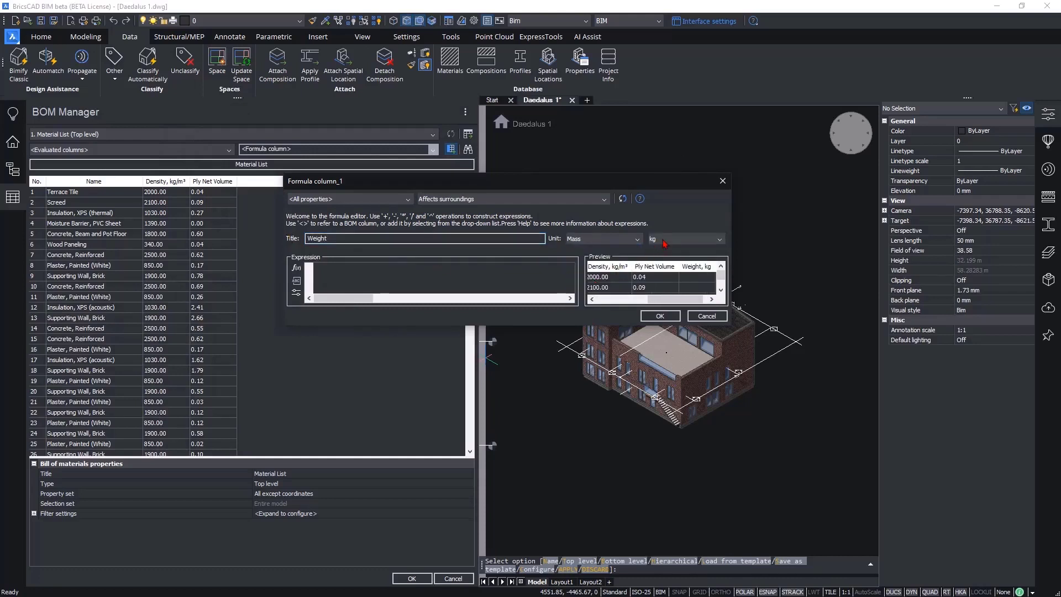
{"action": "left_click_drag", "start_coordinate": [730, 326], "coordinate": [836, 358]}
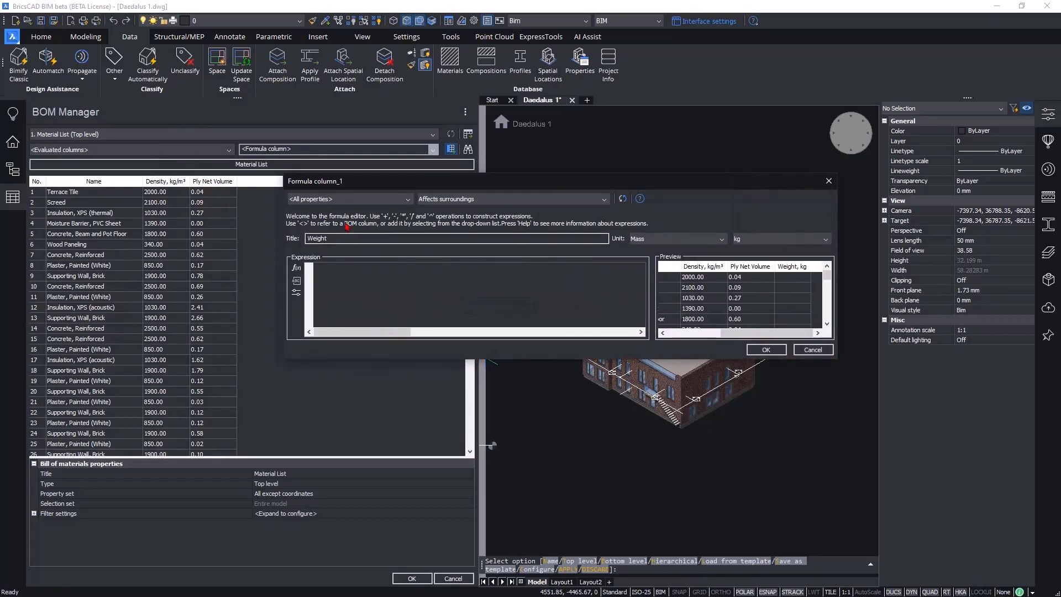
Add the Formula category's Ply Net Volume to the Weight expression and set its target unit to m³.
{"action": "left_click", "coordinate": [321, 199]}
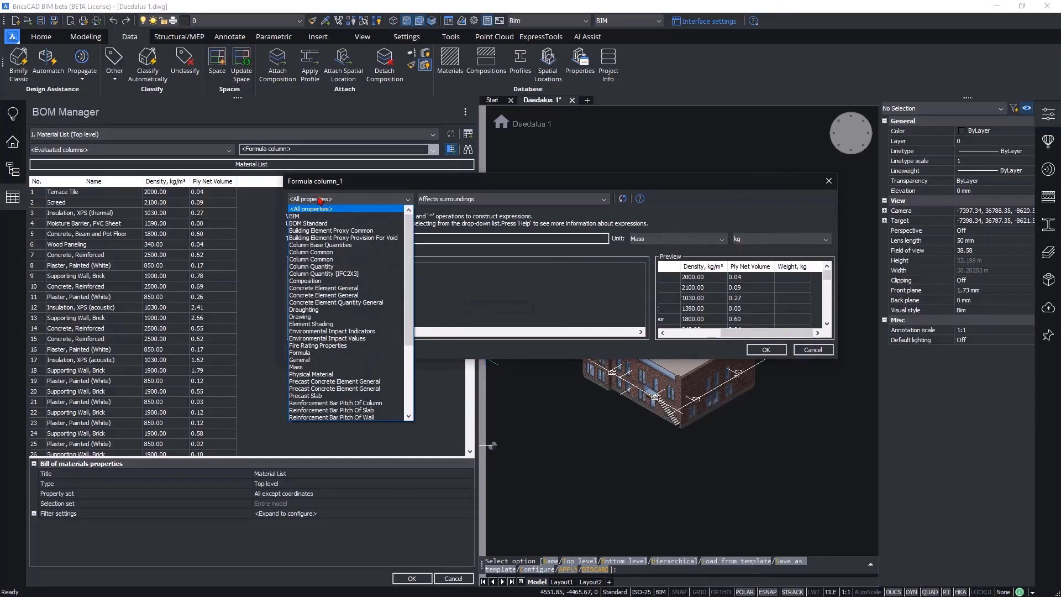
{"action": "left_click", "coordinate": [308, 353]}
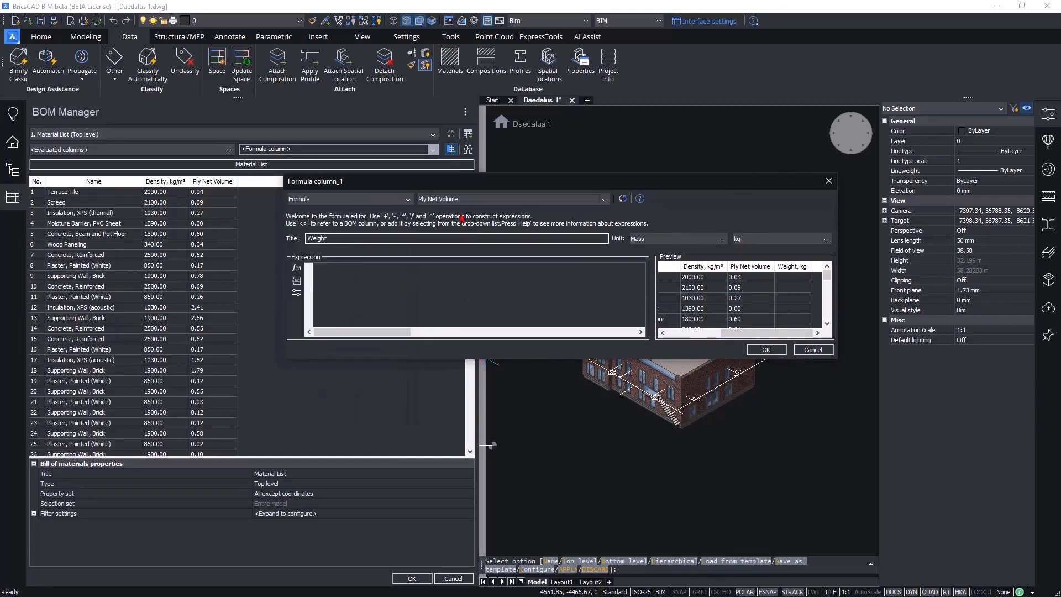
{"action": "left_click", "coordinate": [455, 200]}
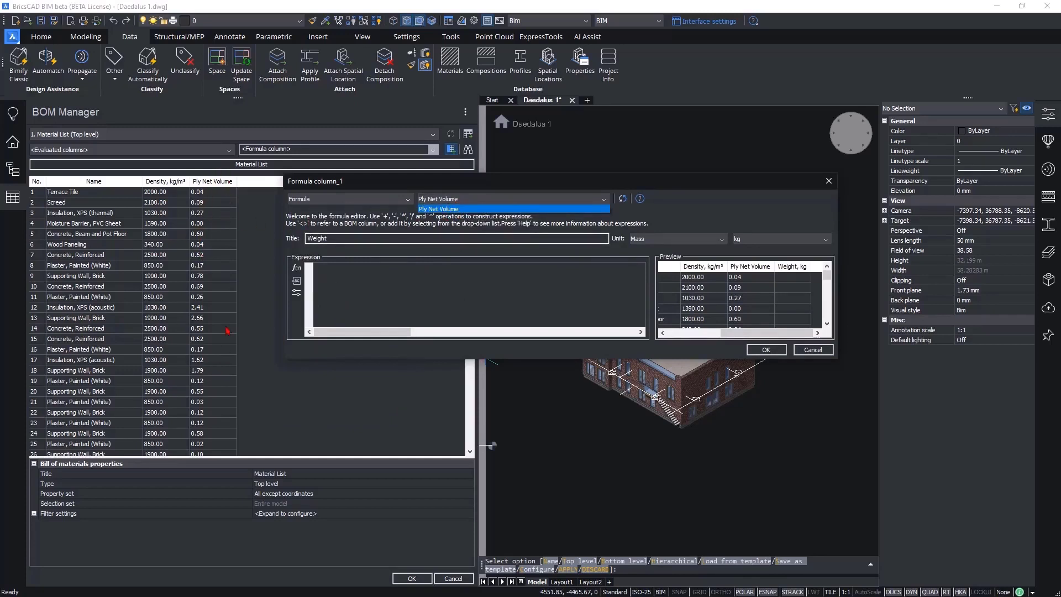
{"action": "left_click", "coordinate": [482, 209]}
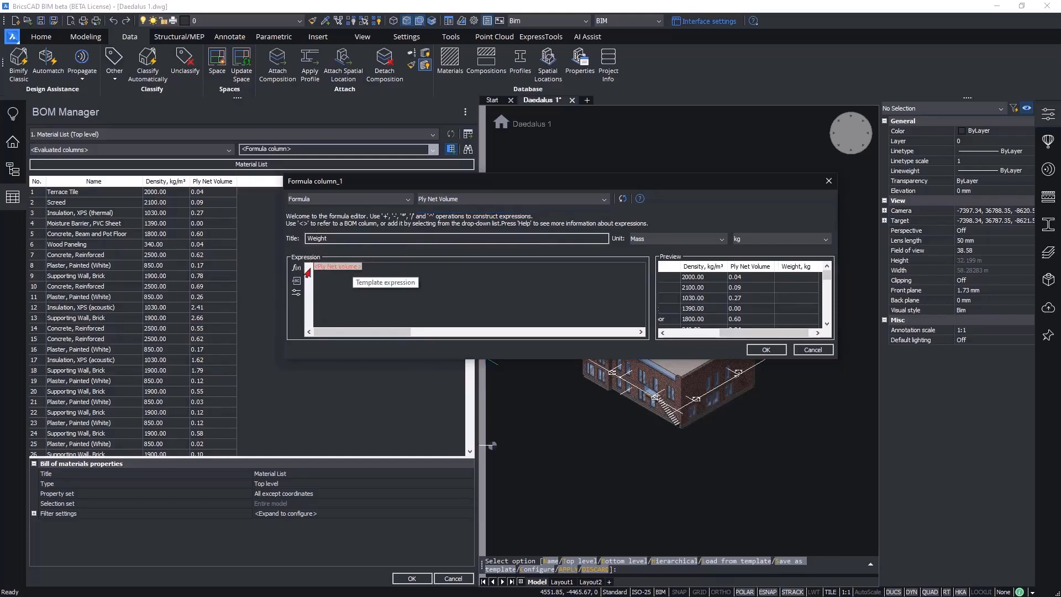
{"action": "left_click", "coordinate": [303, 293]}
{"action": "mouse_move", "coordinate": [378, 306]}
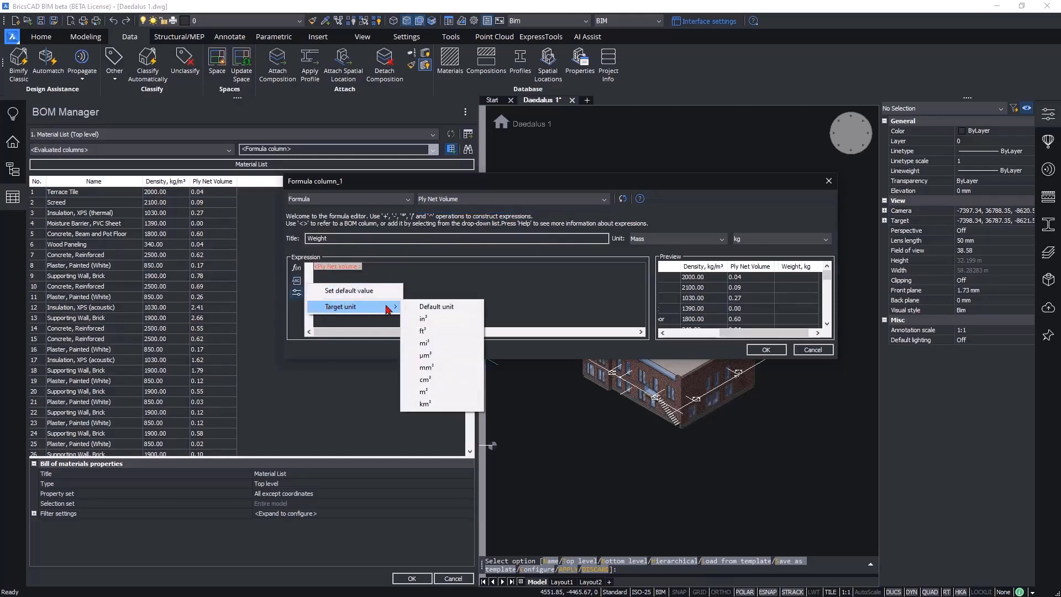
{"action": "left_click", "coordinate": [431, 392]}
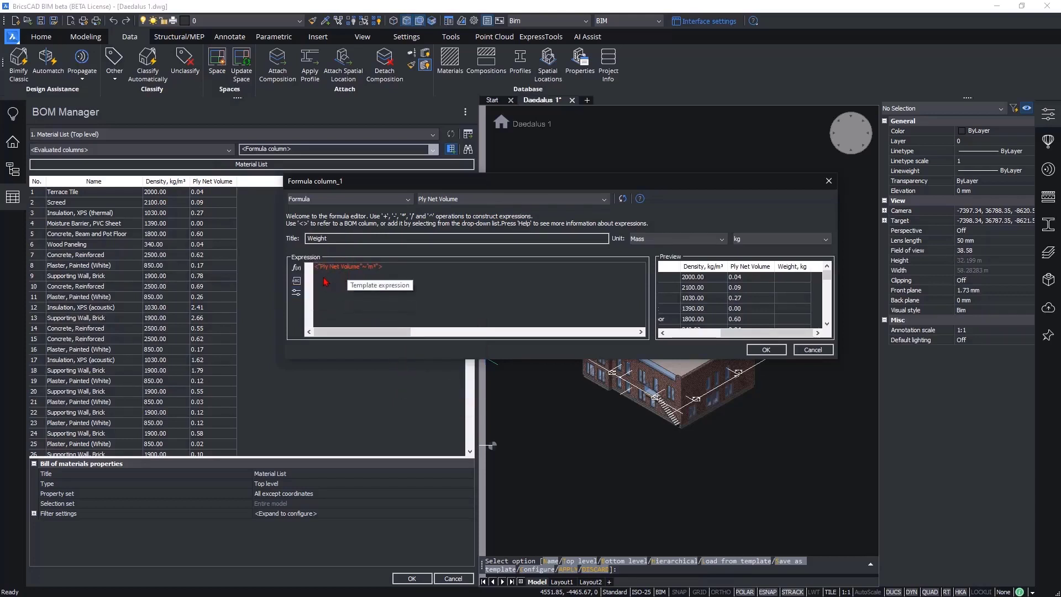
Prefix the Ply Net Volume reference with "Formula:" and append a multiplication sign after it.
{"action": "type", "text": "FC"}
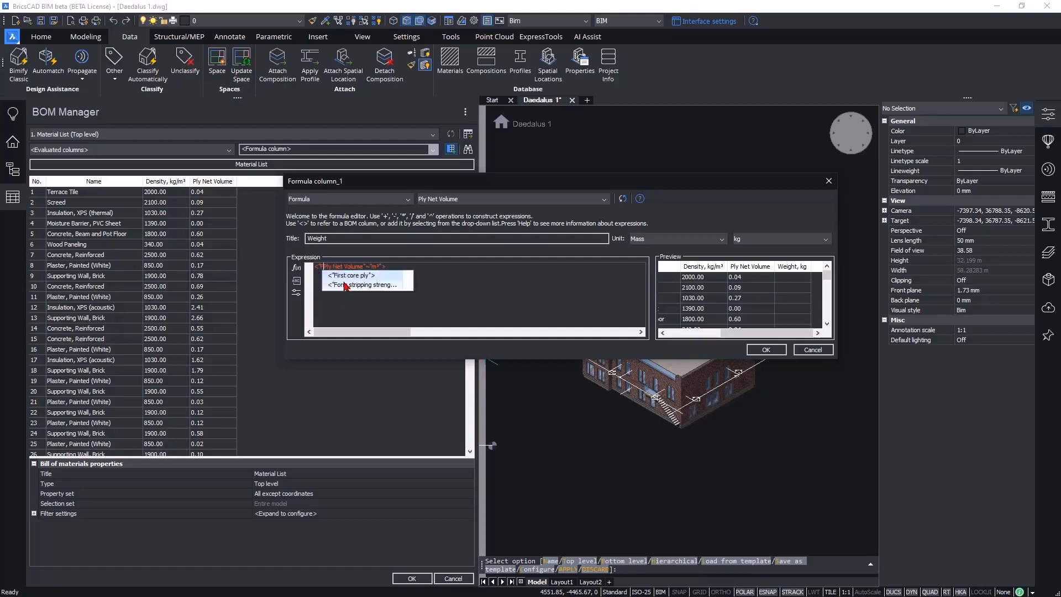
{"action": "type", "text": "o"}
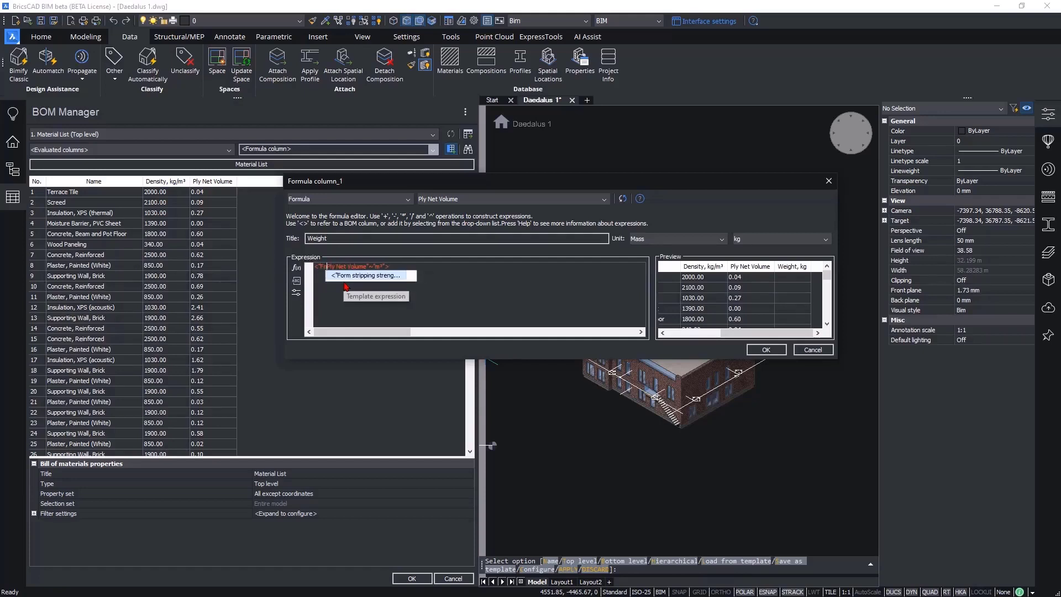
{"action": "type", "text": "r"}
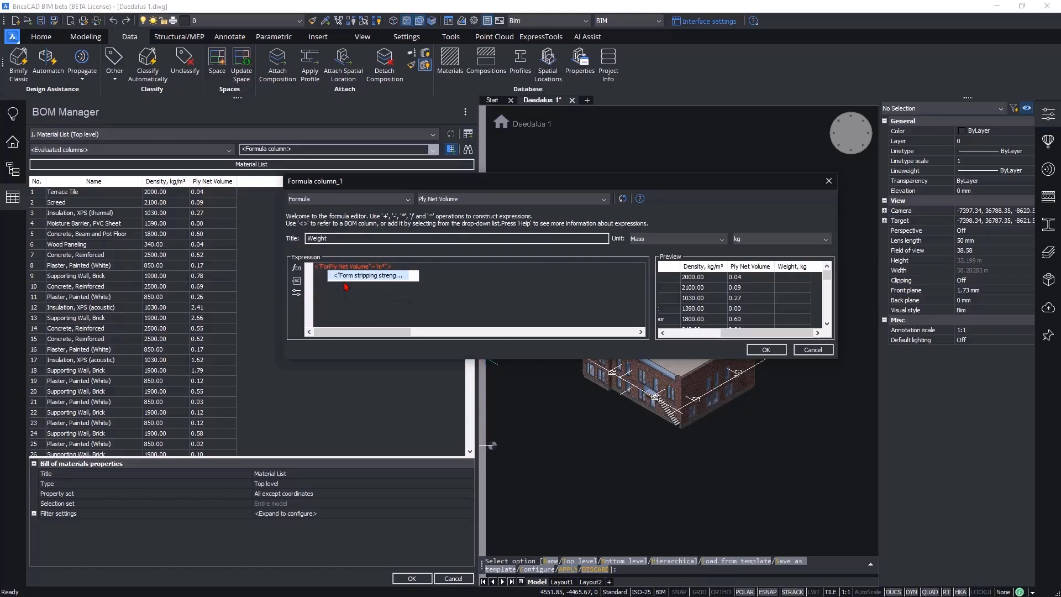
{"action": "type", "text": "mula:"}
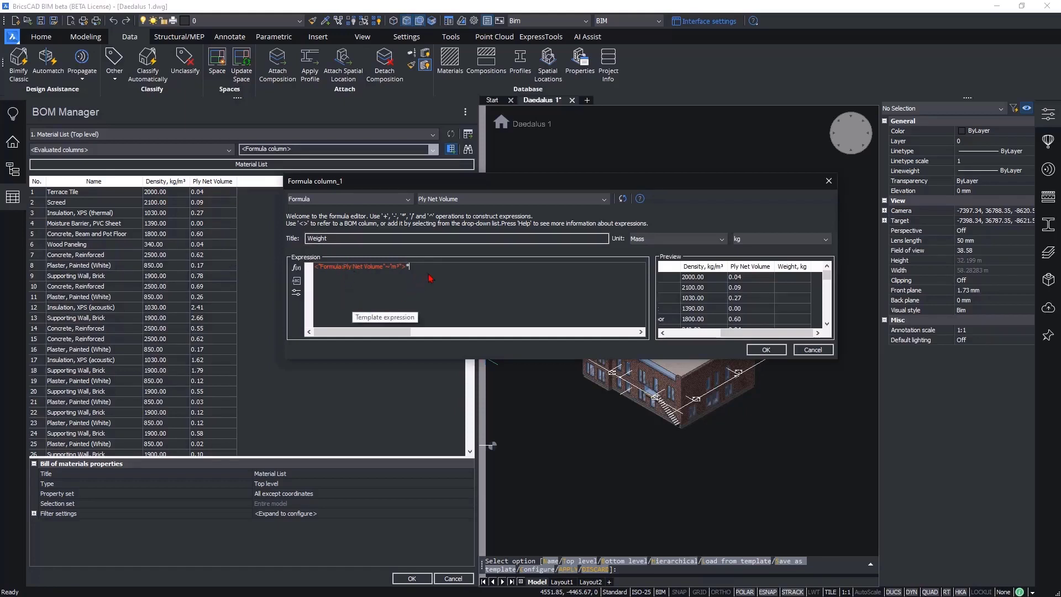
Complete the Weight expression with the Physical Material property Density, kg/m³ as the multiplier and confirm the formula column.
{"action": "left_click", "coordinate": [394, 201]}
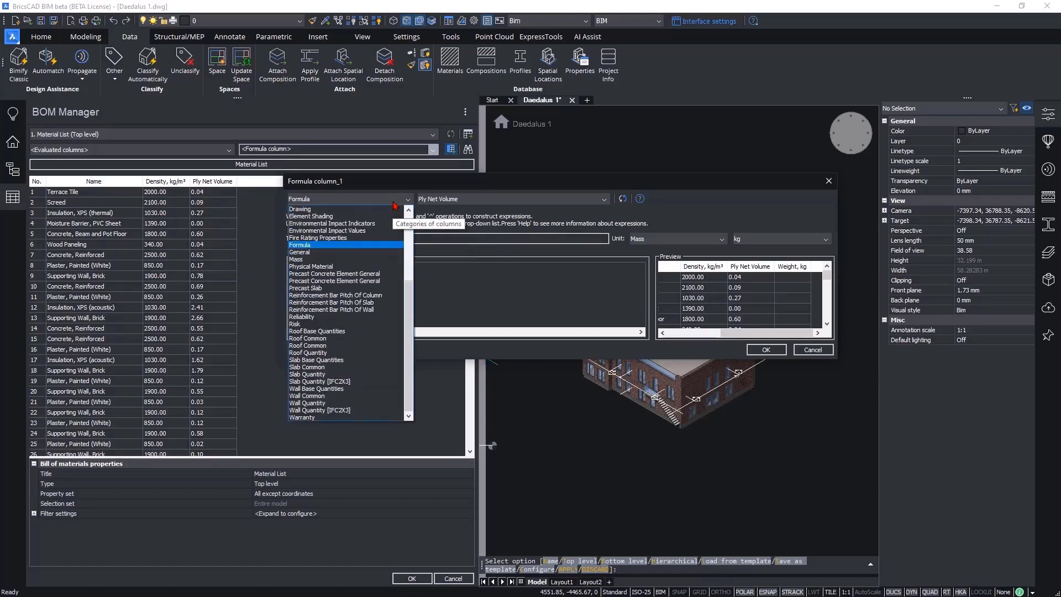
{"action": "left_click", "coordinate": [326, 268]}
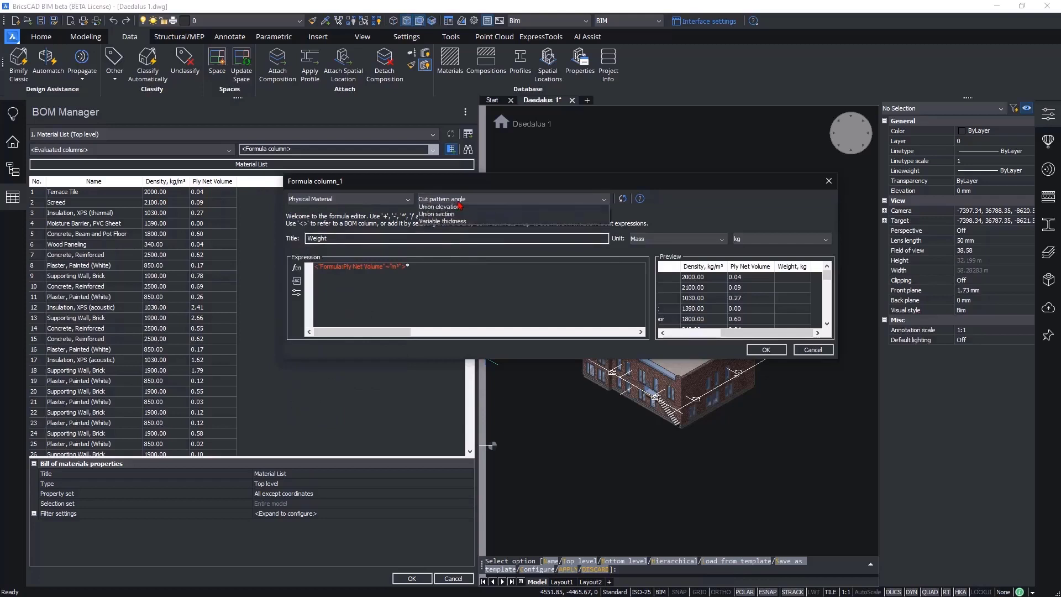
{"action": "left_click", "coordinate": [458, 200]}
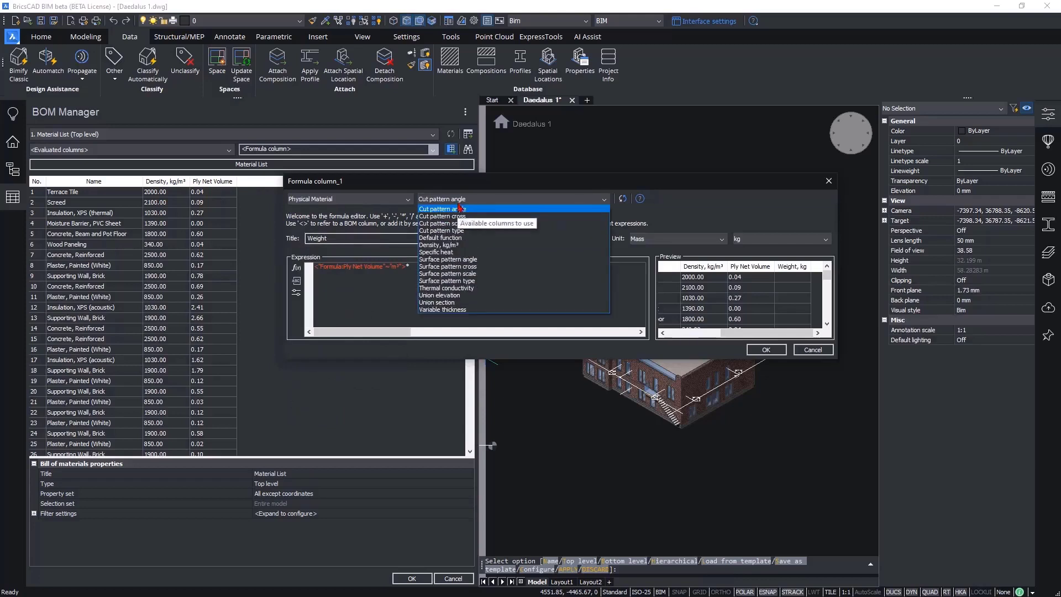
{"action": "left_click", "coordinate": [460, 245]}
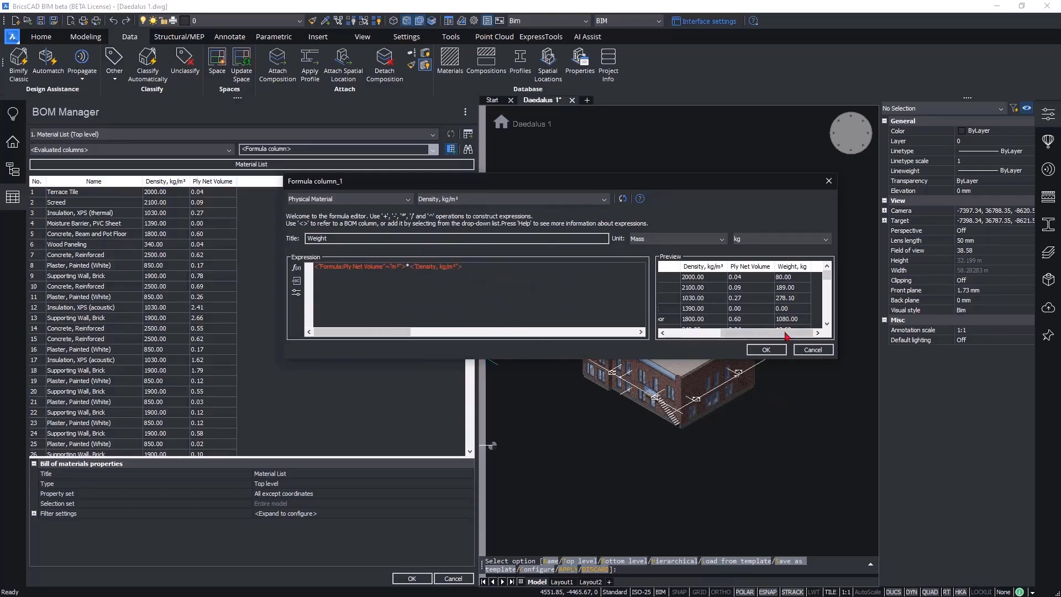
{"action": "left_click", "coordinate": [766, 349]}
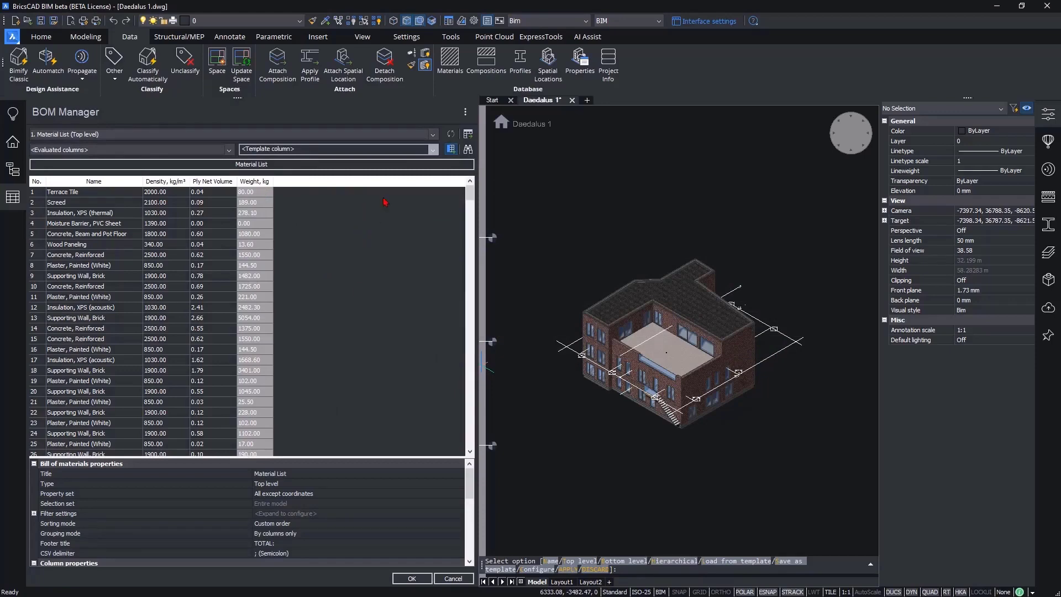
{"action": "left_click", "coordinate": [466, 112]}
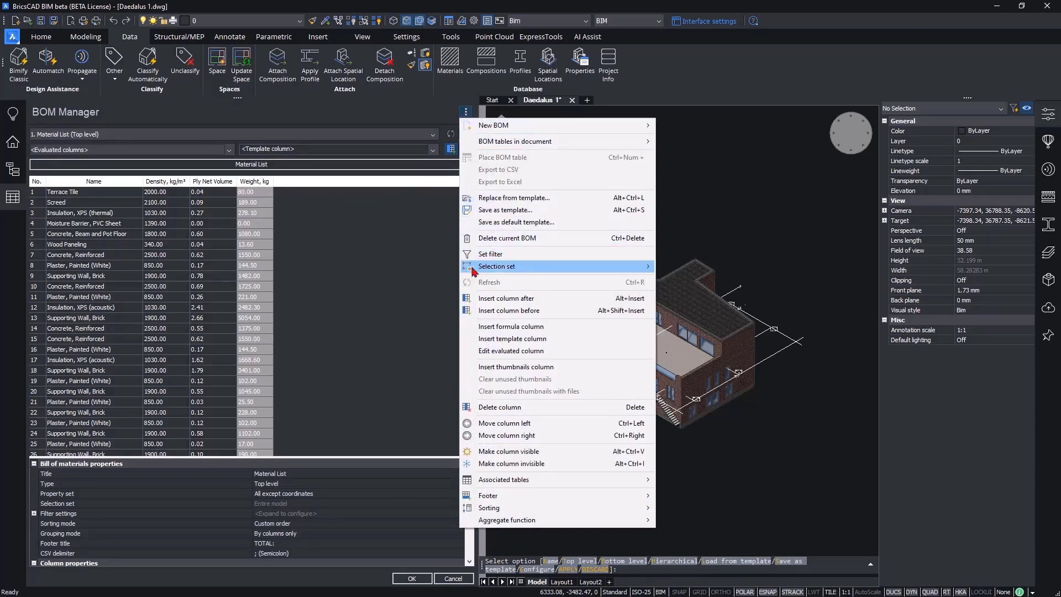
{"action": "left_click", "coordinate": [371, 286]}
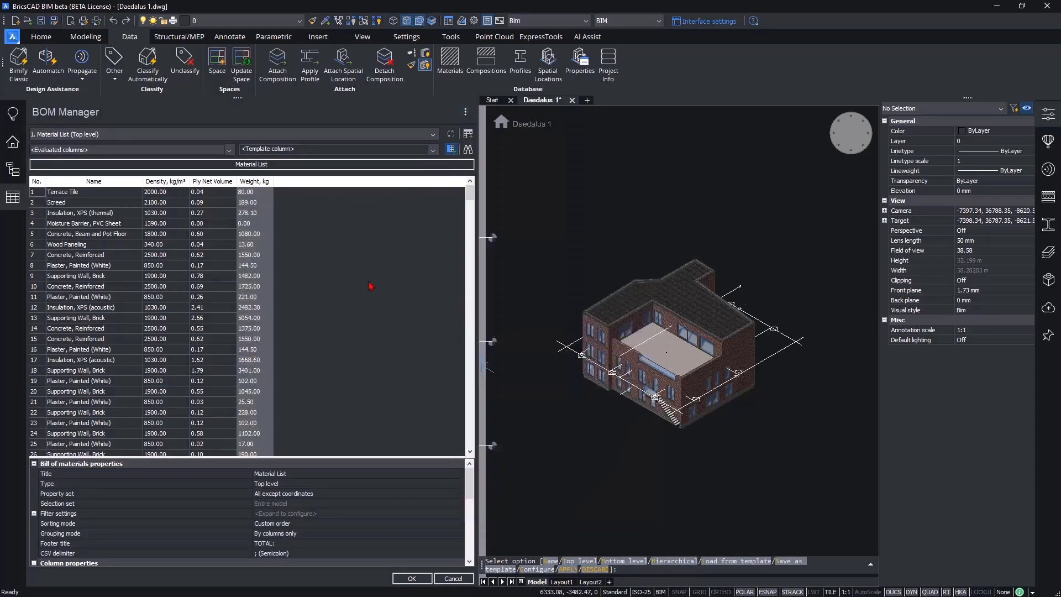
Set a column filter on Name using the contains condition, ignoring case, to list only the concrete materials.
{"action": "right_click", "coordinate": [110, 182]}
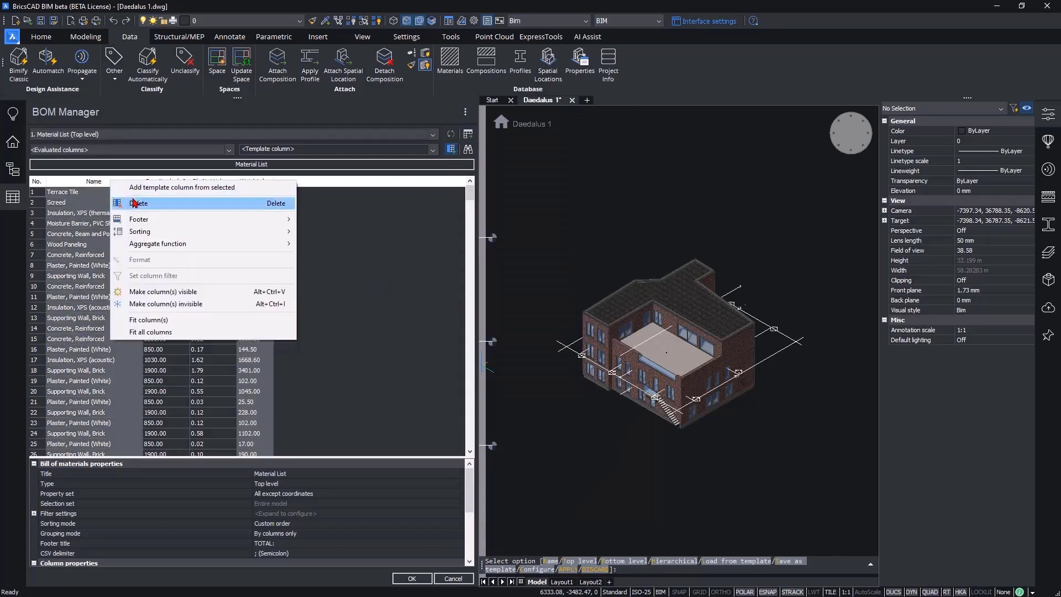
{"action": "left_click", "coordinate": [90, 179]}
{"action": "right_click", "coordinate": [93, 181]}
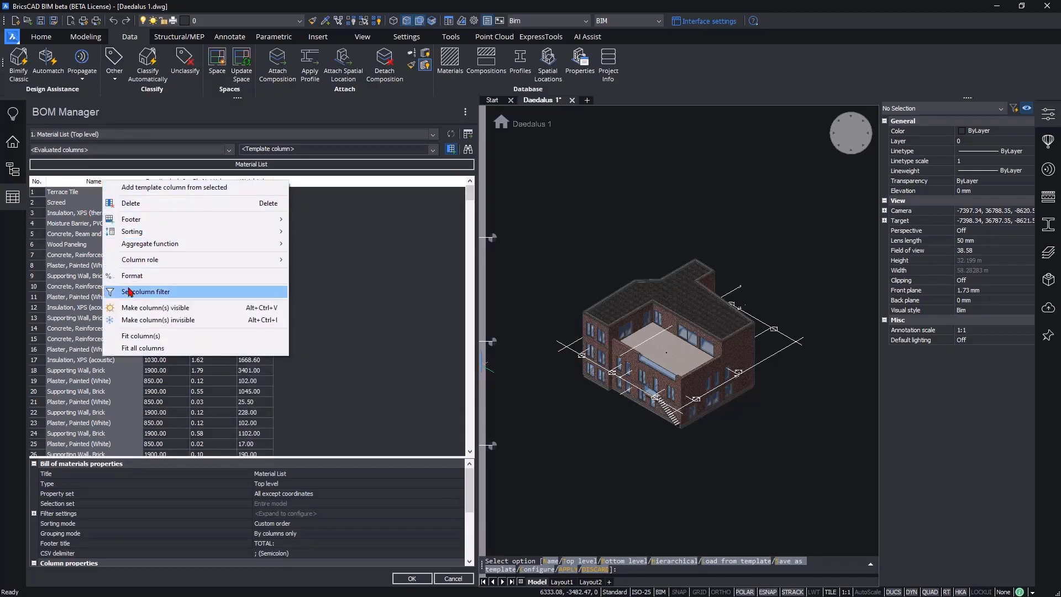
{"action": "left_click", "coordinate": [184, 293]}
{"action": "left_click_drag", "start_coordinate": [349, 258], "coordinate": [225, 241]}
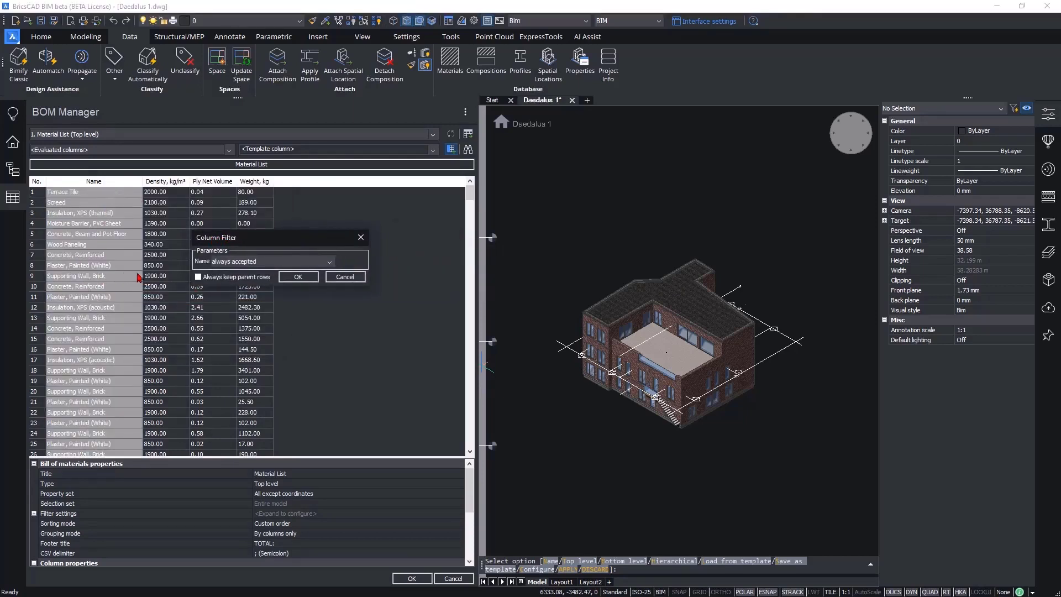
{"action": "left_click", "coordinate": [235, 261]}
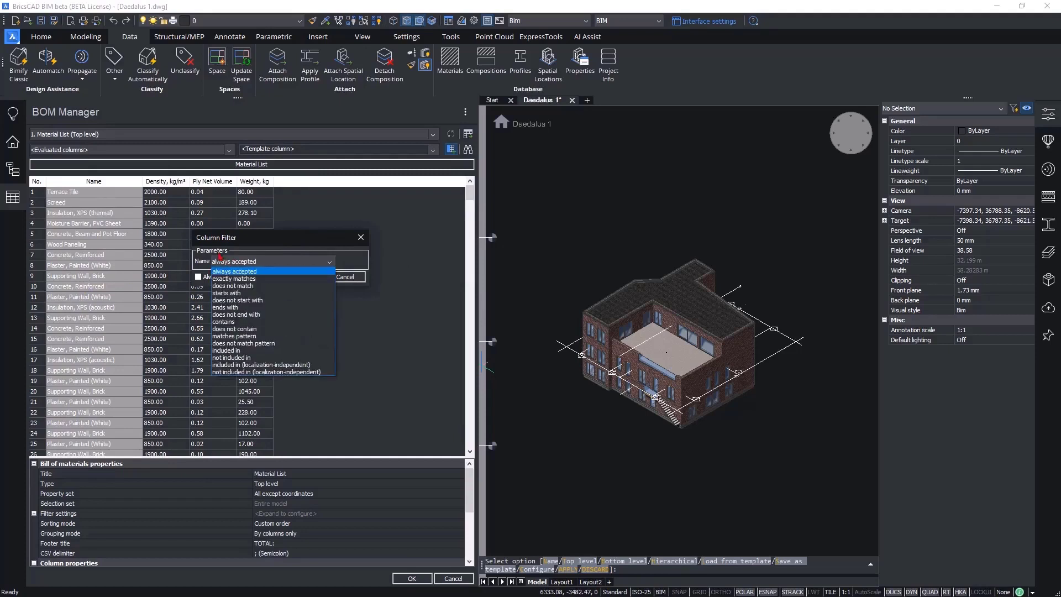
{"action": "left_click", "coordinate": [232, 322]}
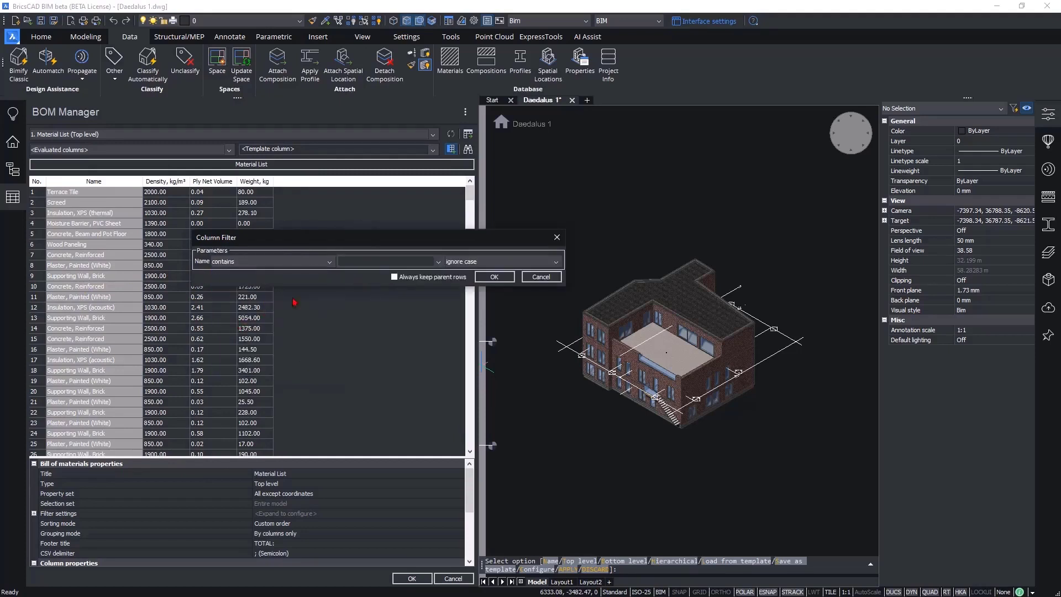
{"action": "left_click", "coordinate": [365, 262]}
{"action": "left_click", "coordinate": [493, 277]}
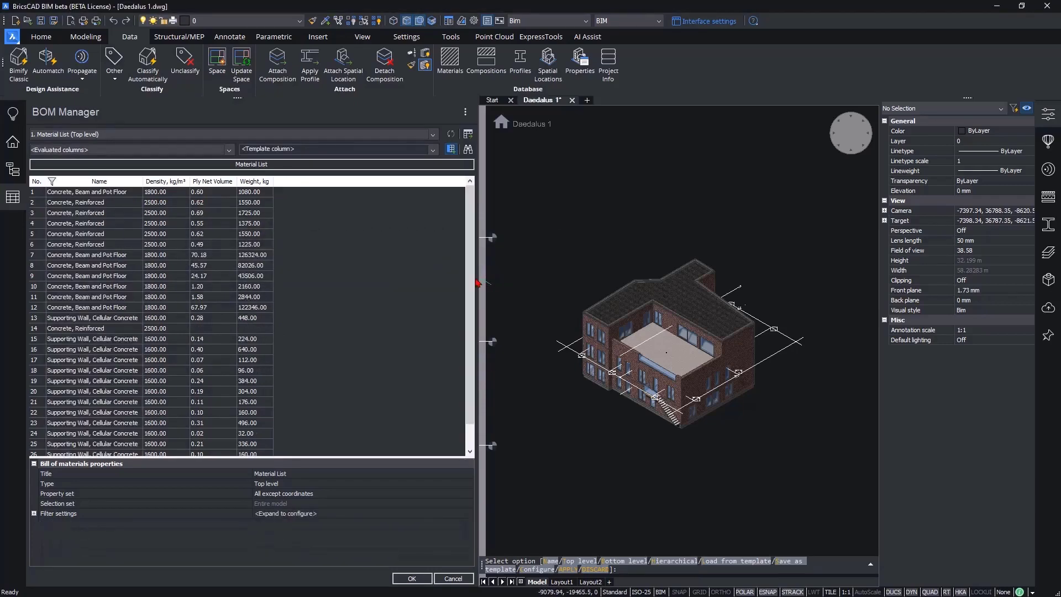
Locate several filtered concrete rows in the model and zoom to the Concrete, Beam and Pot Floor item in row 7.
{"action": "left_click", "coordinate": [36, 206]}
{"action": "left_click", "coordinate": [38, 214]}
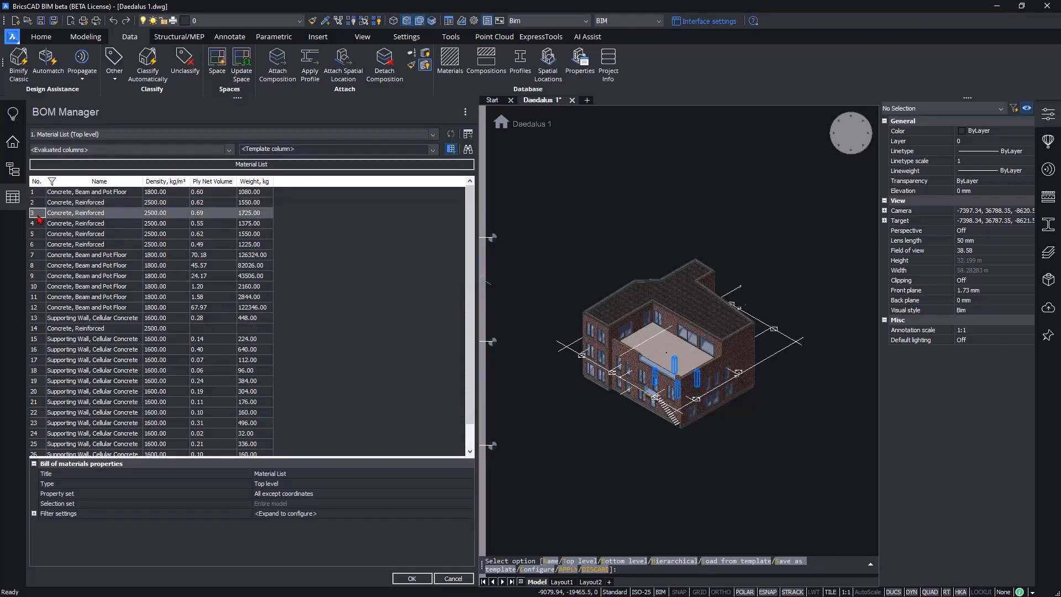
{"action": "left_click", "coordinate": [39, 234]}
{"action": "left_click", "coordinate": [36, 255]}
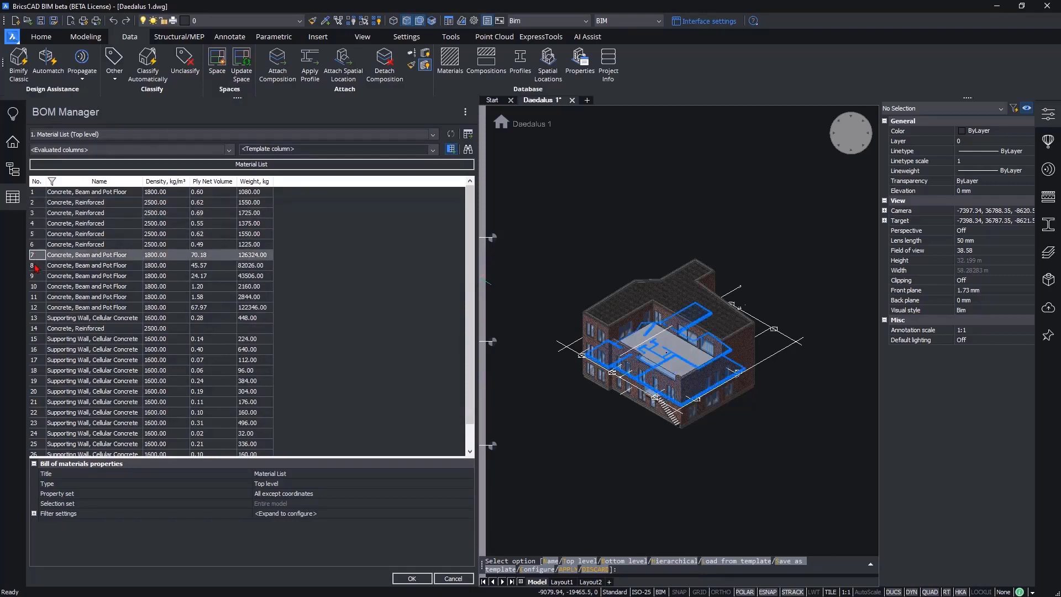
{"action": "double_click", "coordinate": [104, 255]}
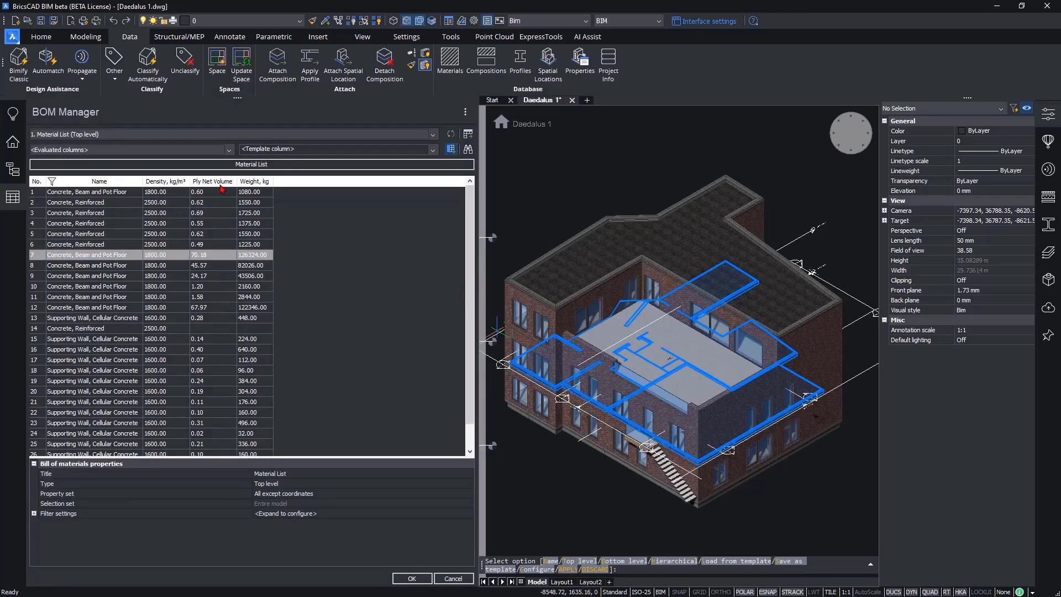
Apply the Sum aggregate function to the Ply Net Volume column so rows combine per material.
{"action": "right_click", "coordinate": [221, 185]}
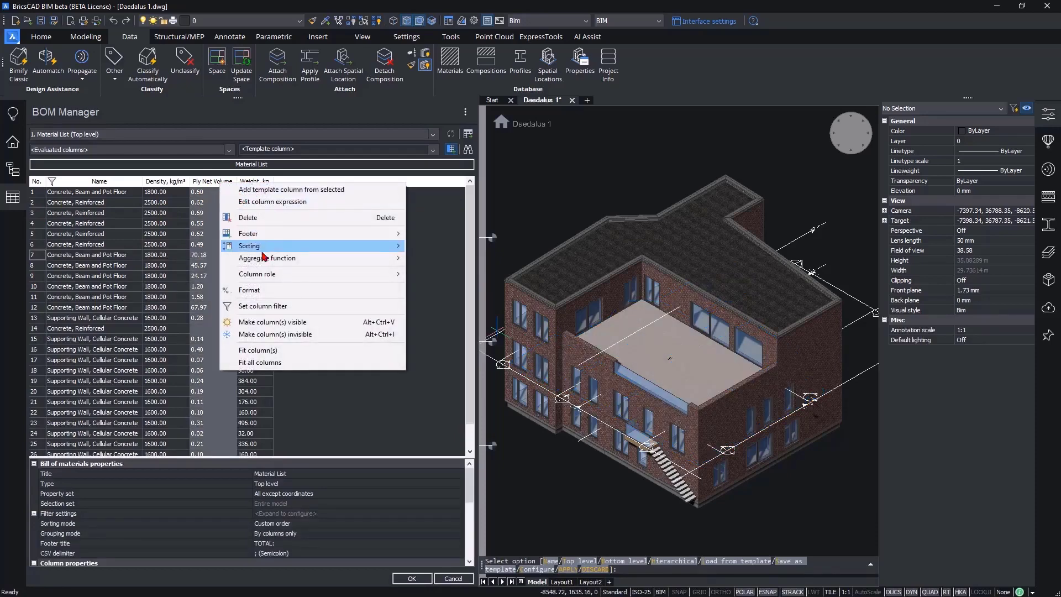
{"action": "mouse_move", "coordinate": [301, 261]}
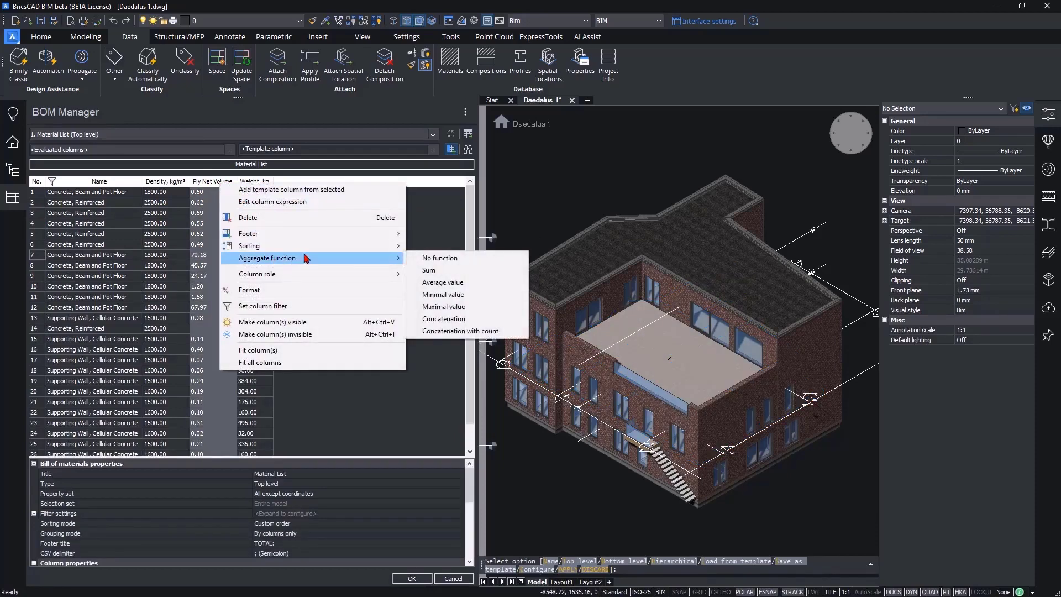
{"action": "left_click", "coordinate": [433, 270]}
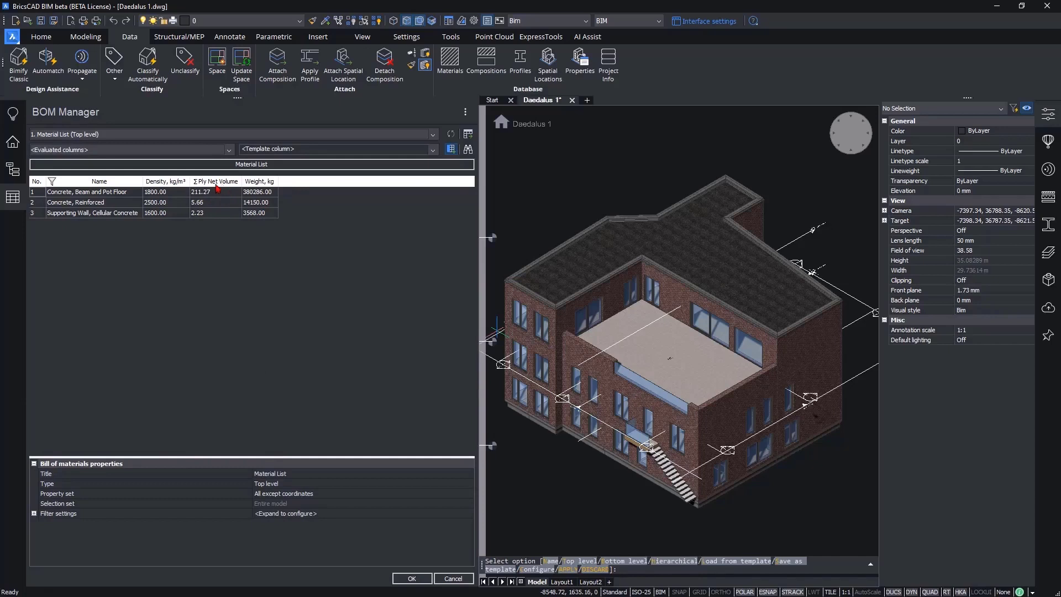
Set a column filter on Ply Net Volume with the condition greater than 5, and accept the finished material list.
{"action": "left_click", "coordinate": [216, 186]}
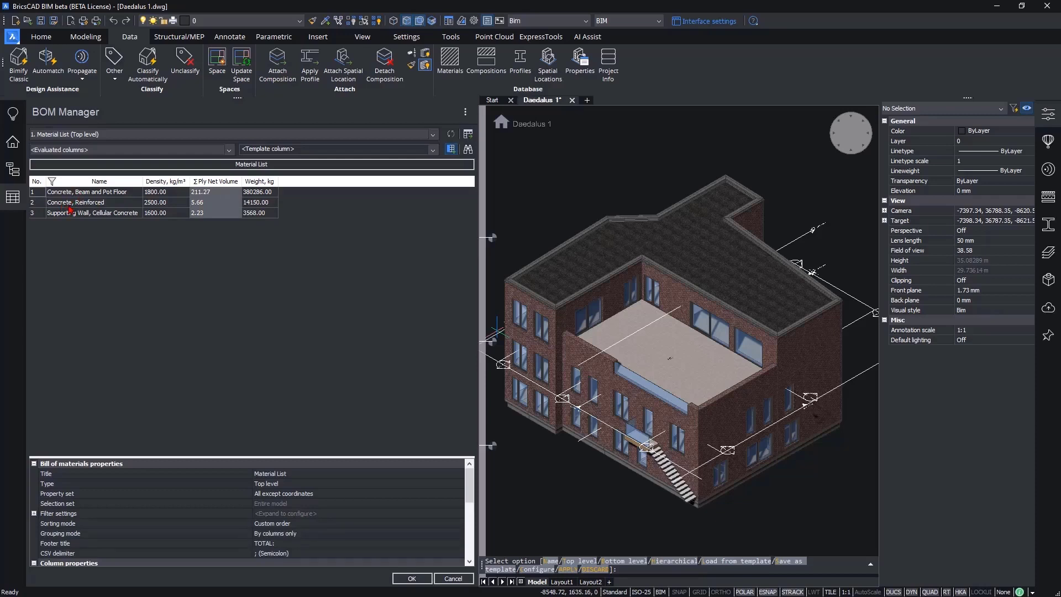
{"action": "right_click", "coordinate": [216, 185]}
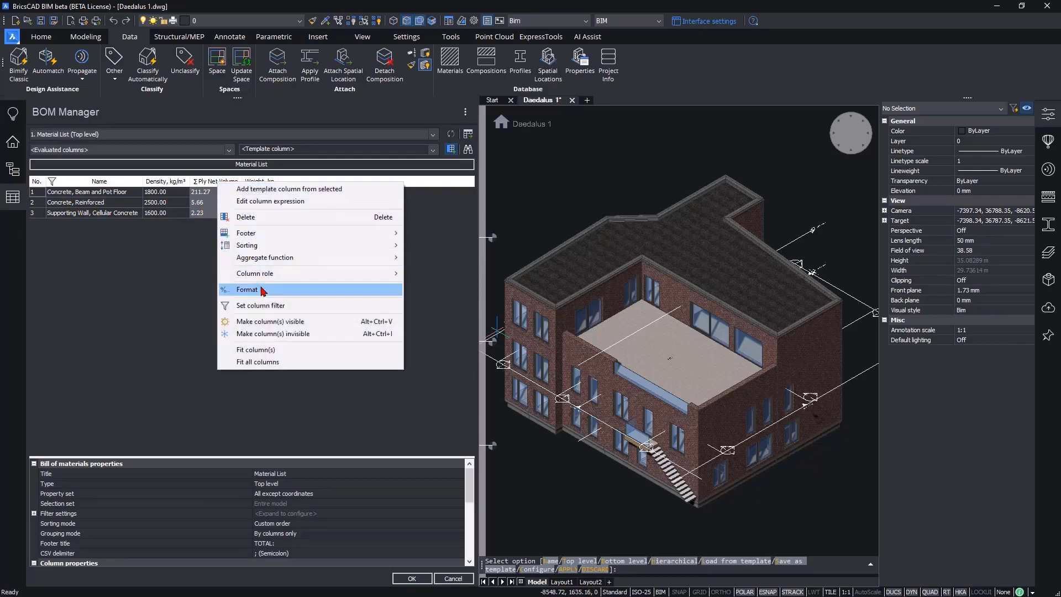
{"action": "left_click", "coordinate": [299, 307]}
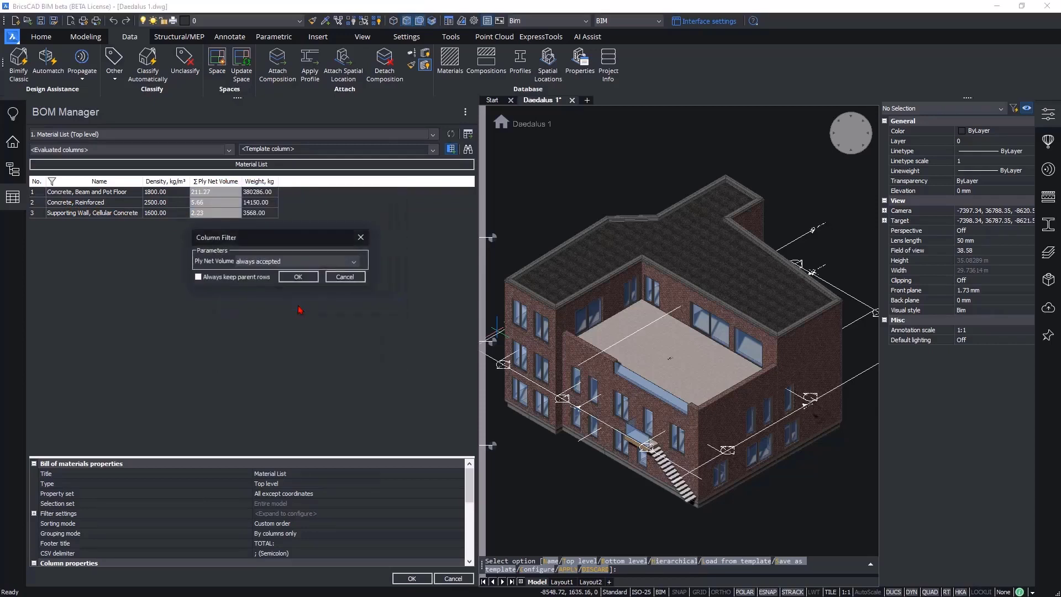
{"action": "left_click", "coordinate": [275, 264]}
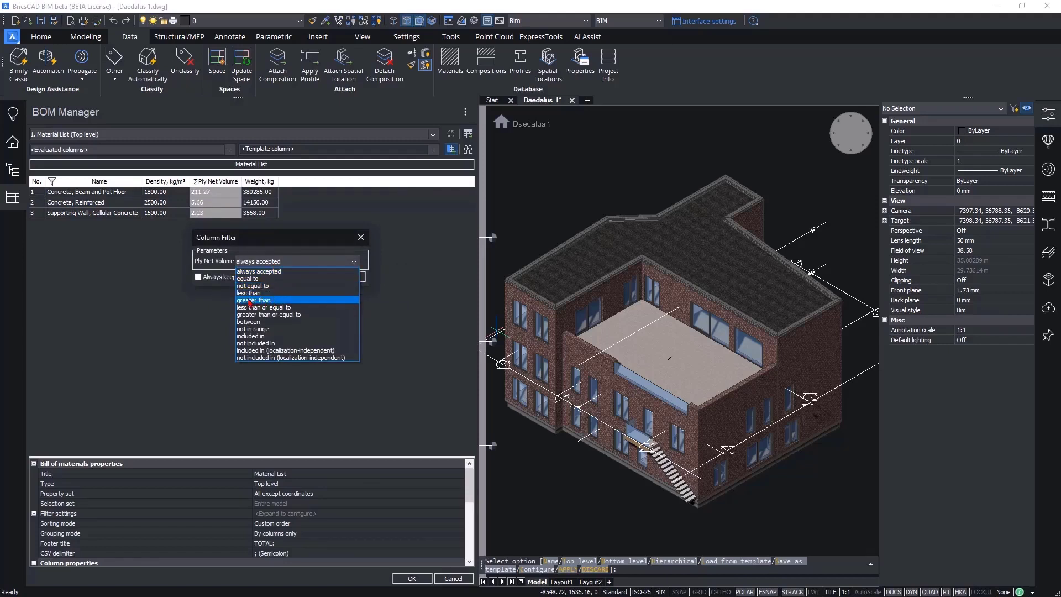
{"action": "left_click", "coordinate": [273, 301]}
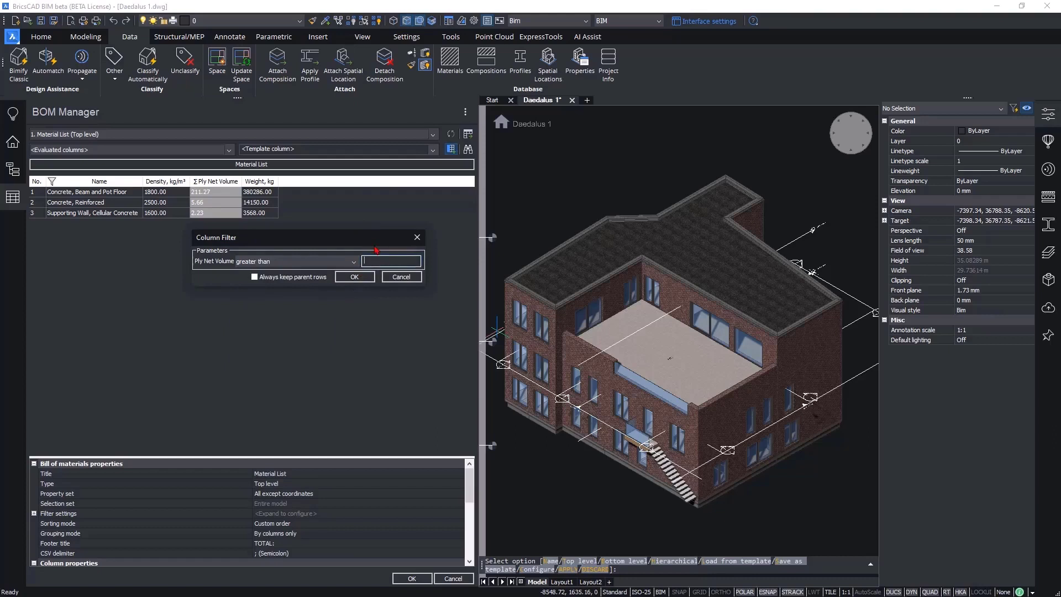
{"action": "type", "text": "5"}
{"action": "left_click", "coordinate": [354, 277]}
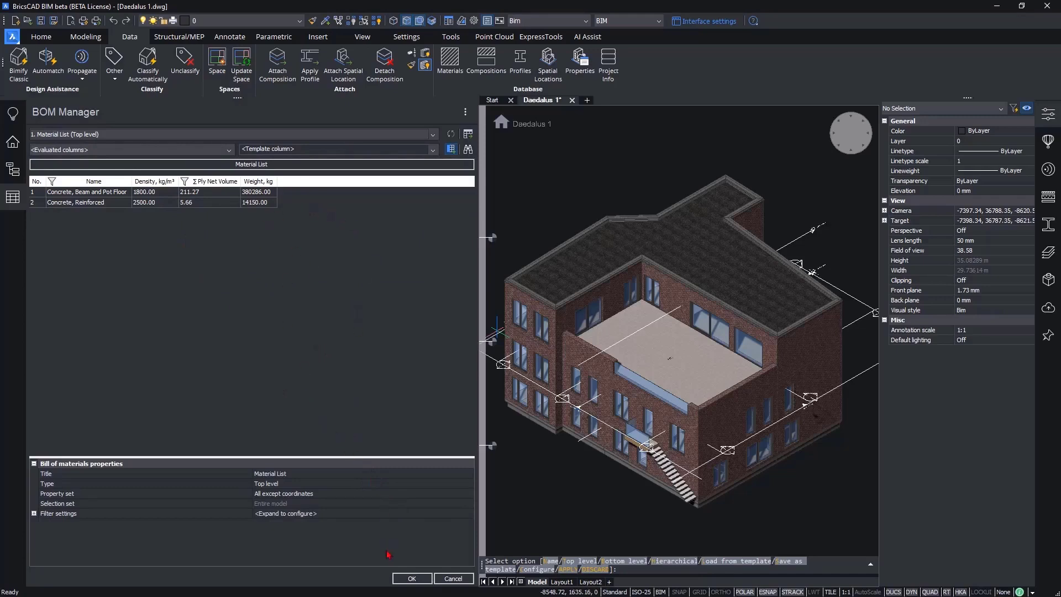
{"action": "left_click", "coordinate": [412, 578]}
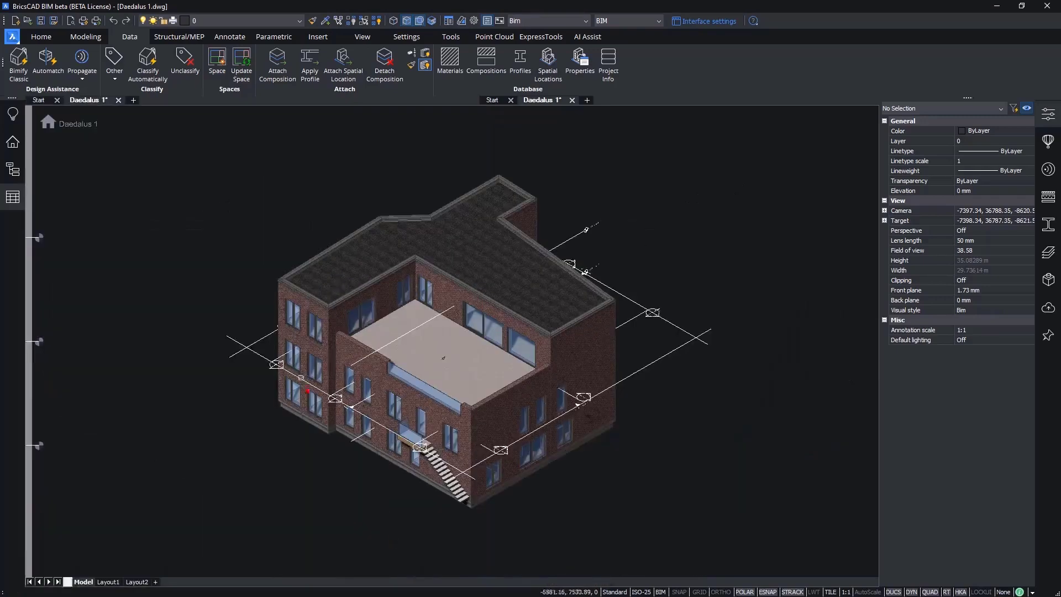
Open the sheet A-800 - Schedules and Lists from the Daedalus project's sheets.
{"action": "left_click", "coordinate": [12, 143]}
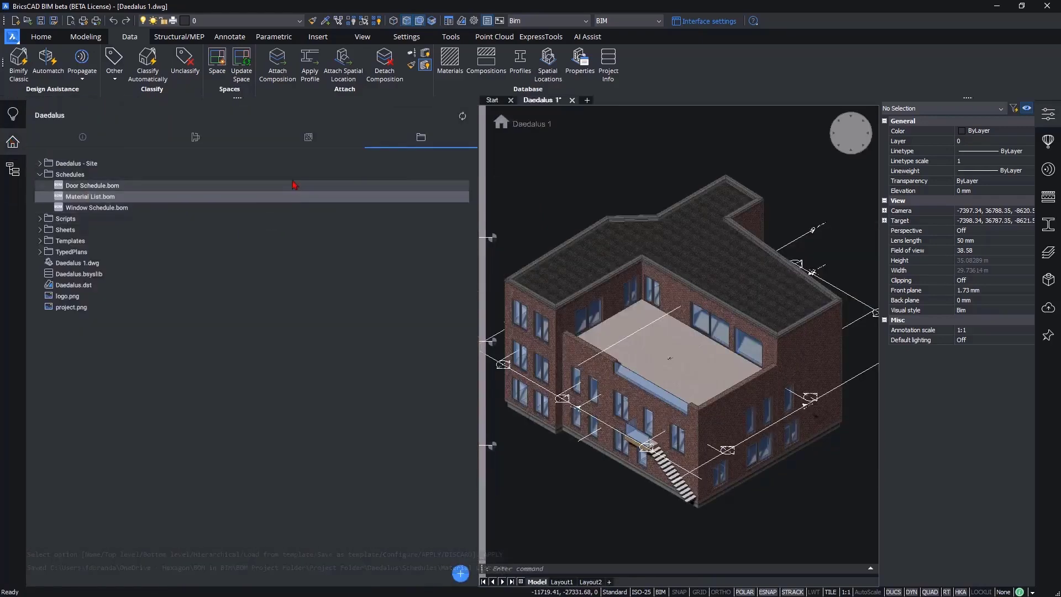
{"action": "left_click", "coordinate": [308, 141]}
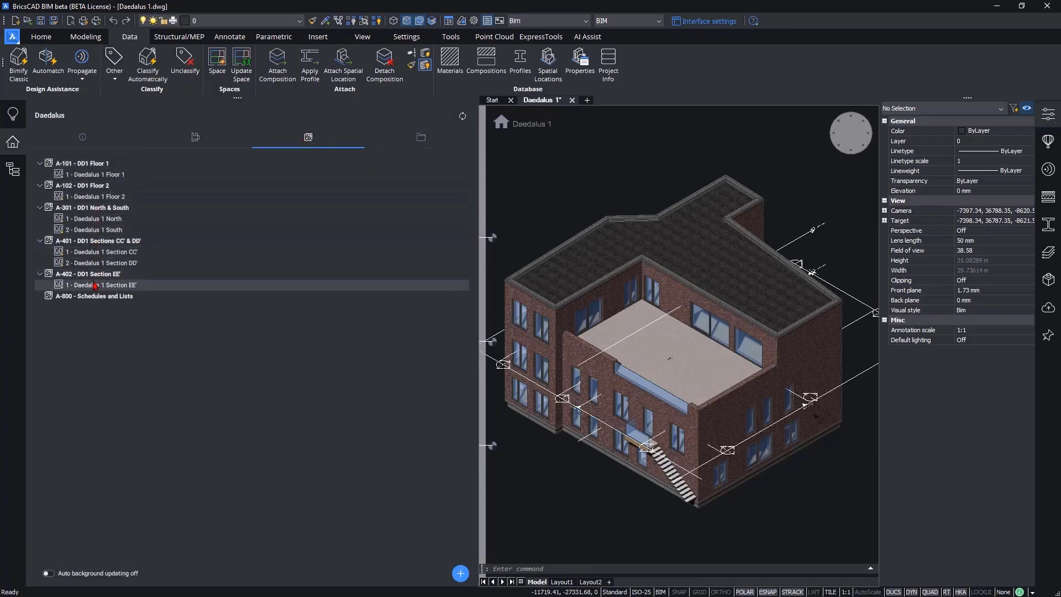
{"action": "double_click", "coordinate": [106, 297]}
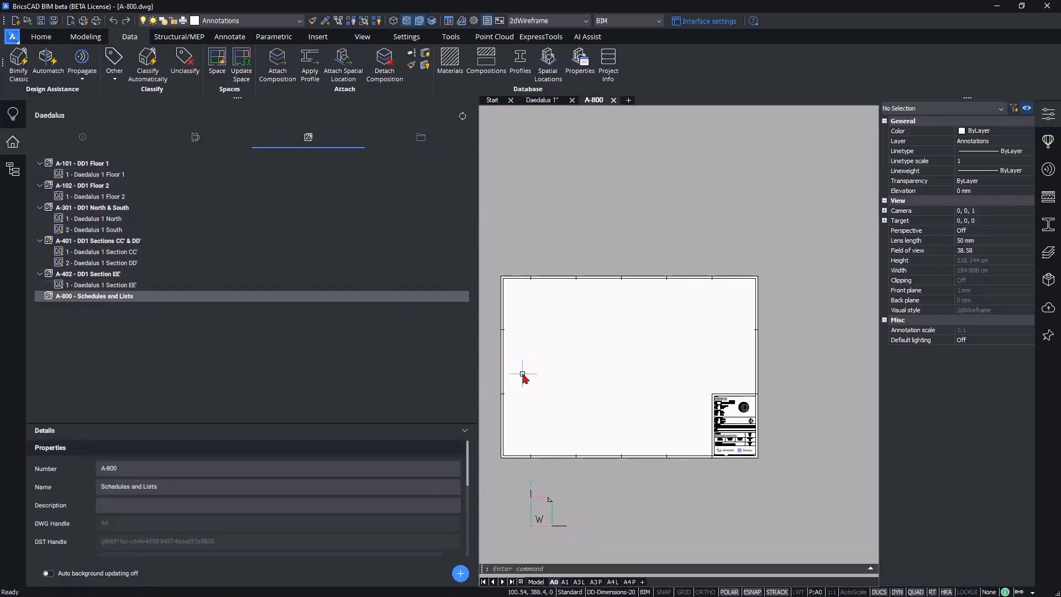
{"action": "middle_click_drag", "start_coordinate": [523, 372], "coordinate": [562, 363]}
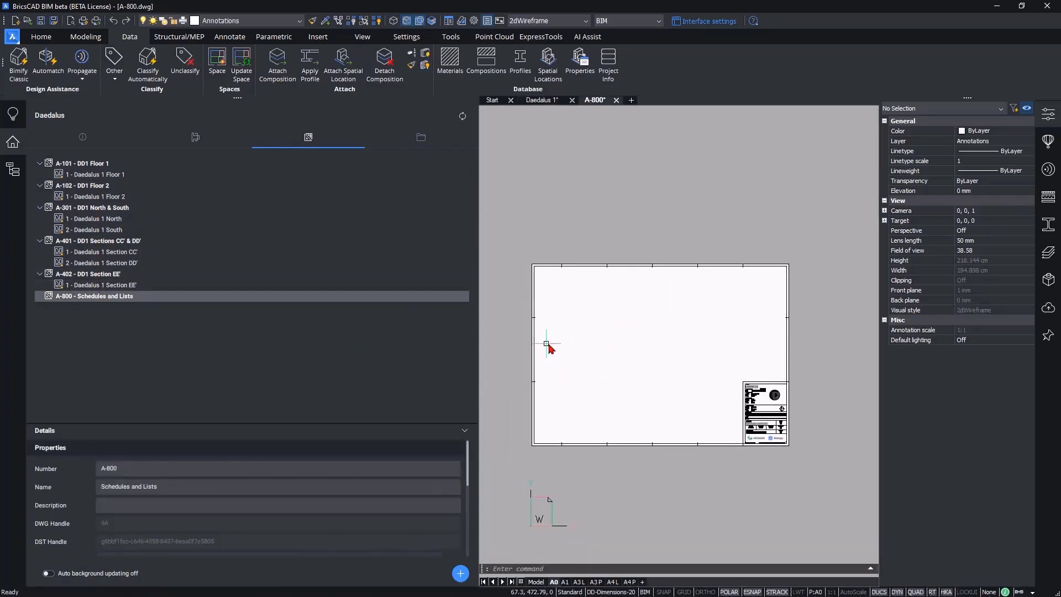
Place Window Schedule.bom from the Schedules folder as a table in the sheet's upper-left corner, at about 50,770.
{"action": "left_click", "coordinate": [421, 139]}
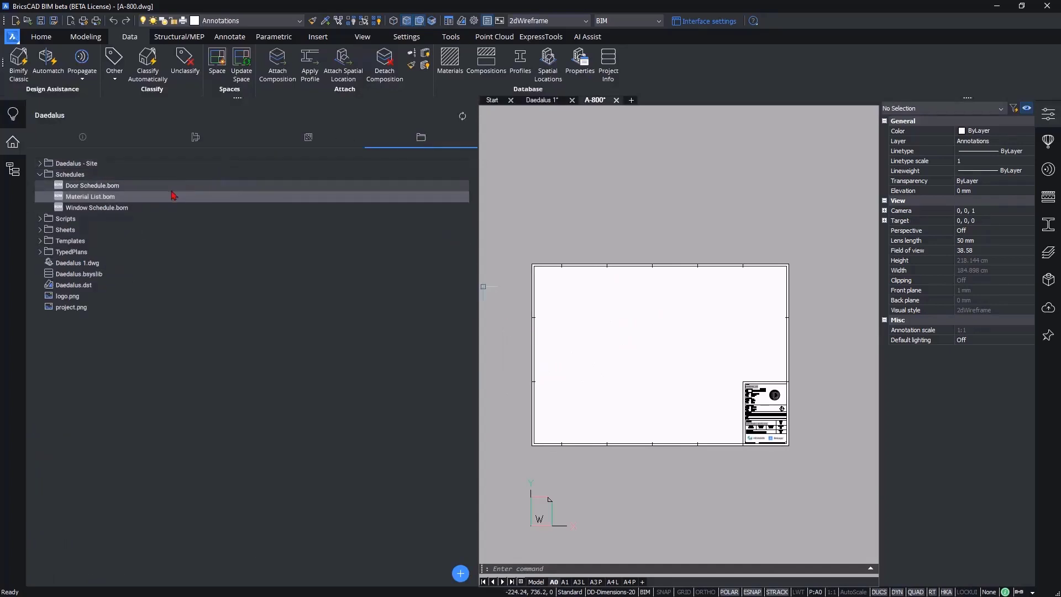
{"action": "left_click", "coordinate": [114, 209]}
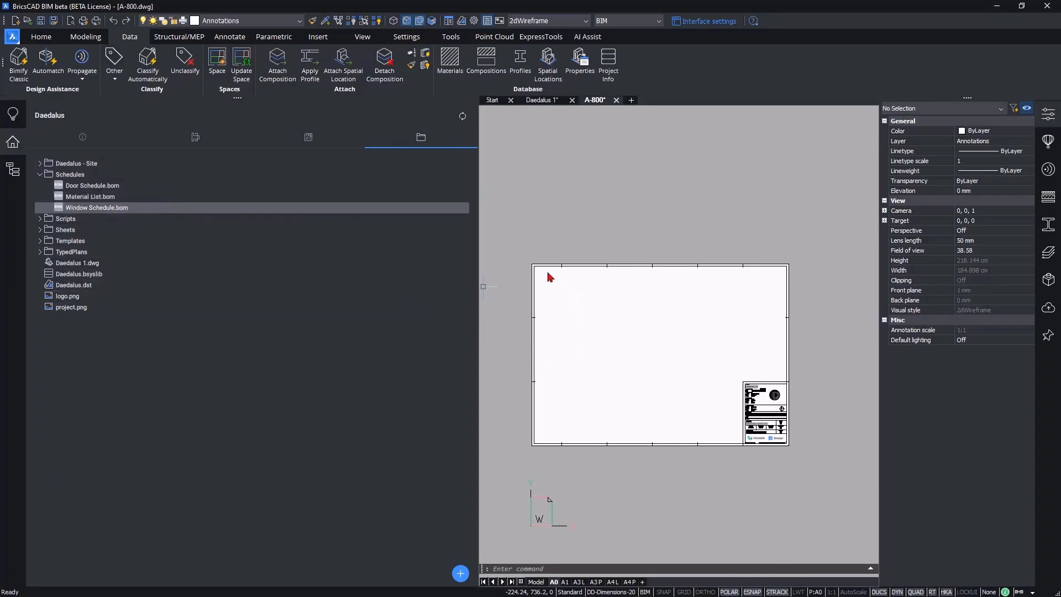
{"action": "left_click_drag", "start_coordinate": [541, 275], "coordinate": [541, 275]}
{"action": "scroll", "coordinate": [620, 358], "scroll_direction": "up", "scroll_amount": 2}
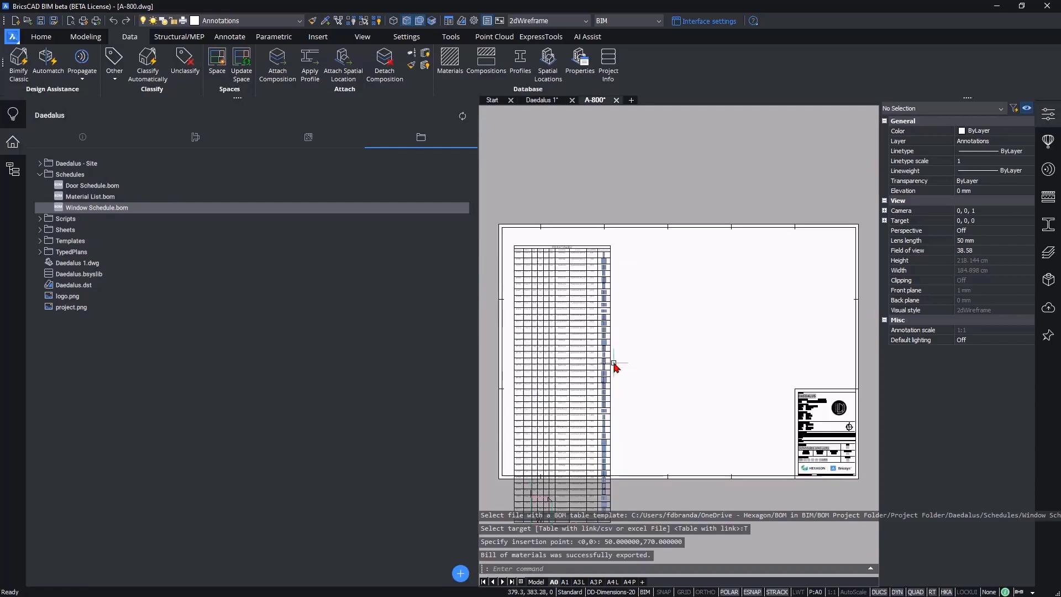
{"action": "middle_click_drag", "start_coordinate": [619, 346], "coordinate": [625, 337]}
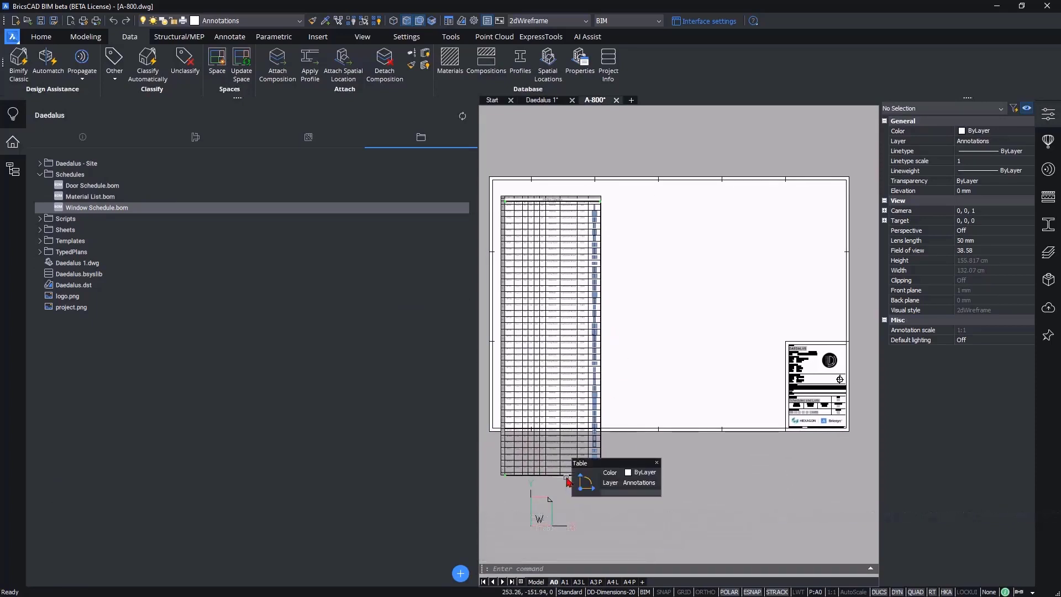
Break the window schedule table just above the sheet's lower border, at a height of about 707 mm, continuing its rows alongside.
{"action": "left_click", "coordinate": [566, 479]}
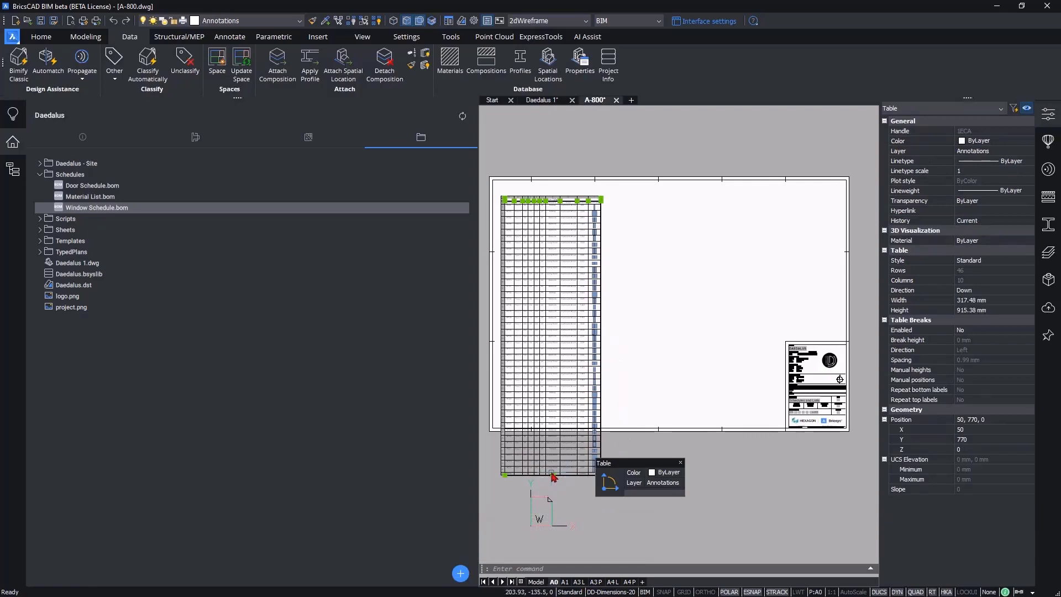
{"action": "left_click", "coordinate": [554, 475]}
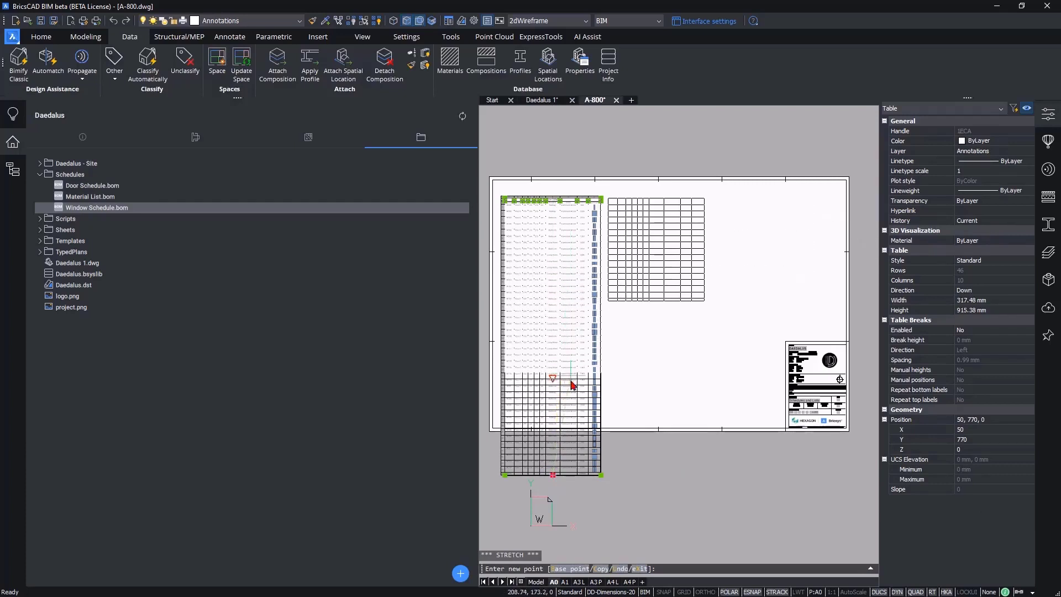
{"action": "left_click", "coordinate": [575, 423]}
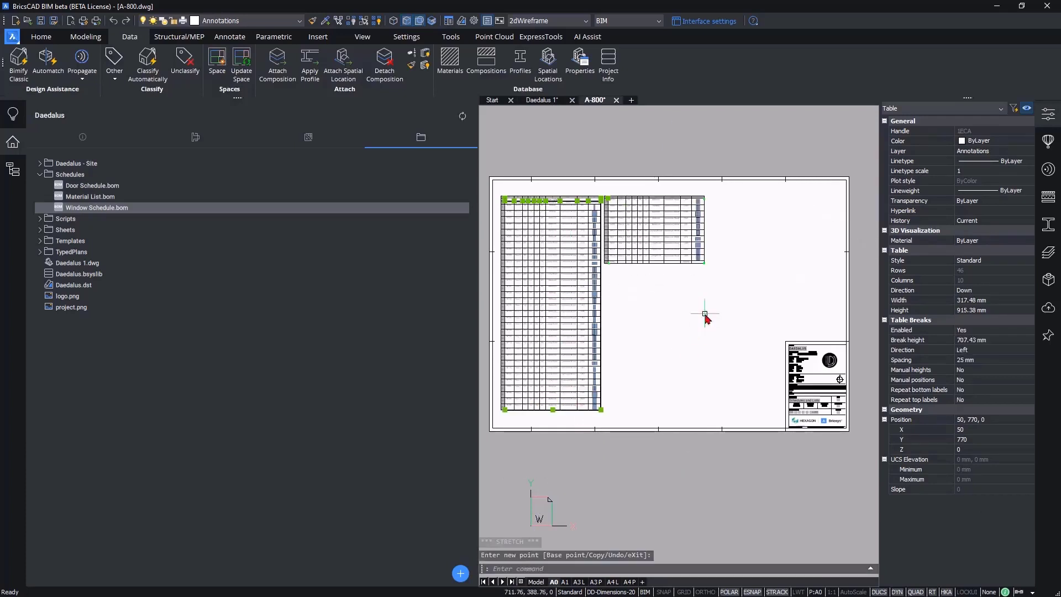
Place Material List.bom on the sheet directly below the second part of the window schedule, aligned with its left edge.
{"action": "middle_click_drag", "start_coordinate": [643, 313], "coordinate": [679, 360]}
{"action": "scroll", "coordinate": [644, 315], "scroll_direction": "up", "scroll_amount": 2}
{"action": "scroll", "coordinate": [664, 315], "scroll_direction": "up", "scroll_amount": 2}
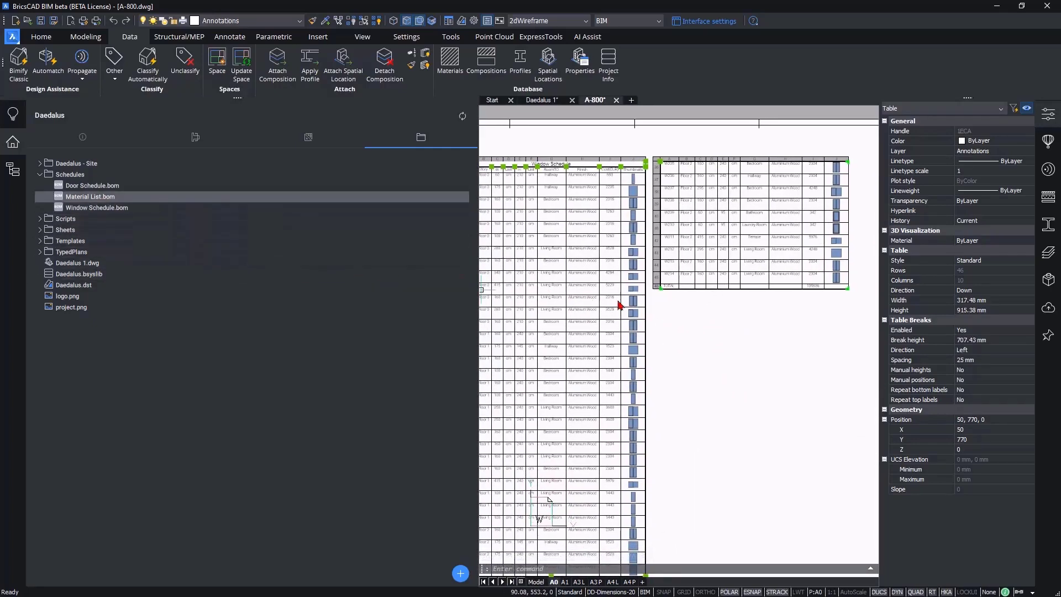
{"action": "scroll", "coordinate": [658, 303], "scroll_direction": "up", "scroll_amount": 1}
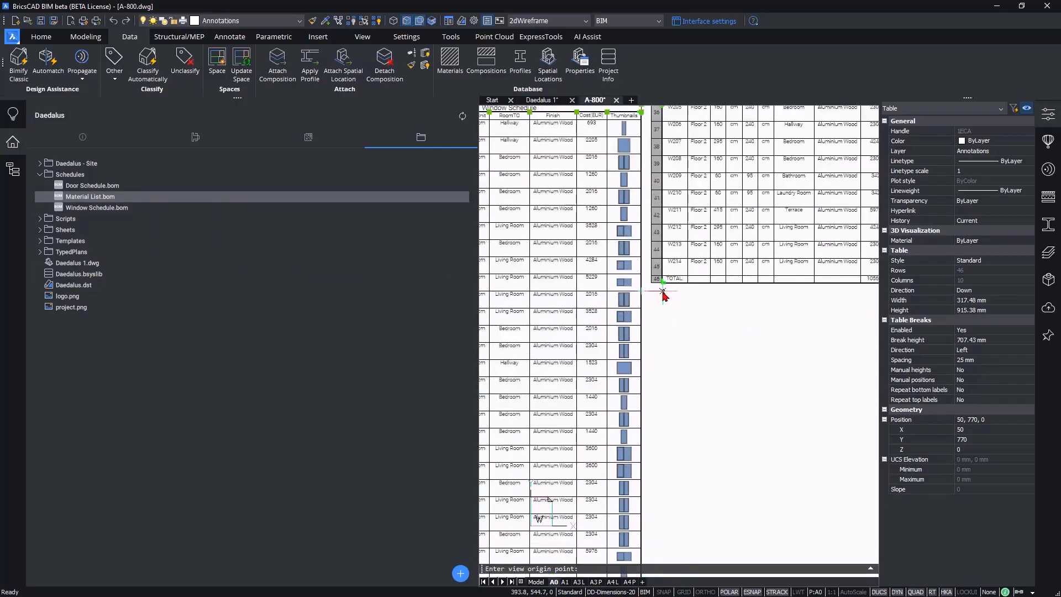
{"action": "key", "text": "Escape"}
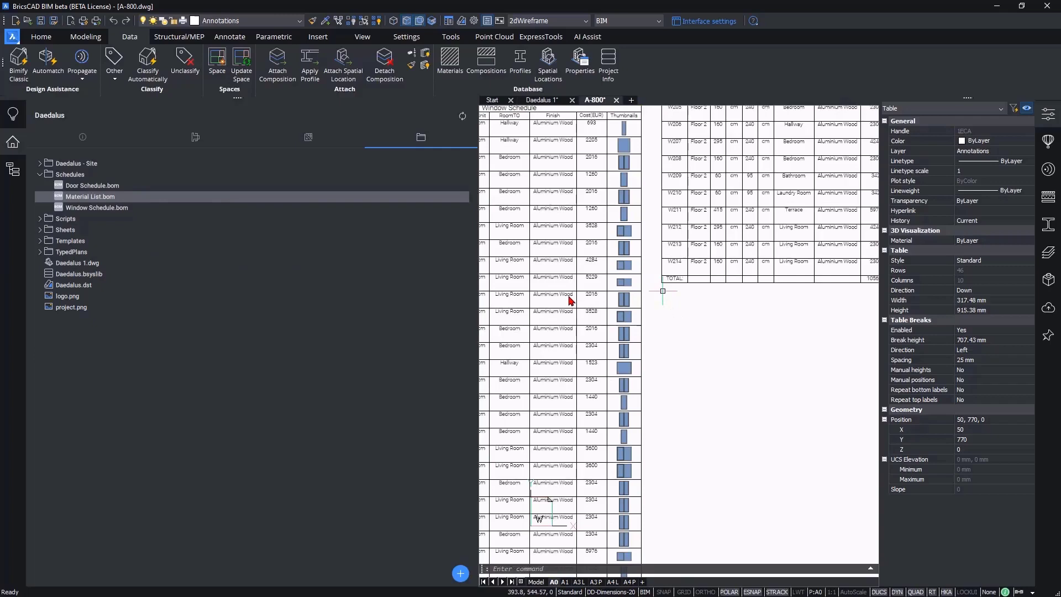
{"action": "middle_click_drag", "start_coordinate": [650, 381], "coordinate": [588, 370]}
Place Door Schedule.bom on the sheet below the material list table, aligned with its left edge at about 394,483.
{"action": "left_click", "coordinate": [221, 186]}
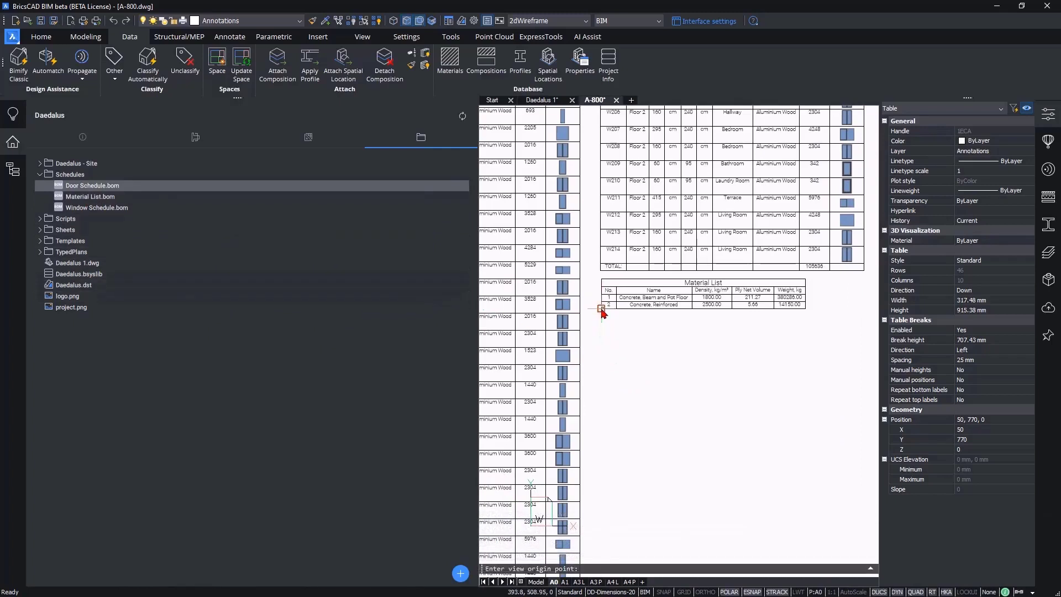
{"action": "left_click", "coordinate": [601, 332]}
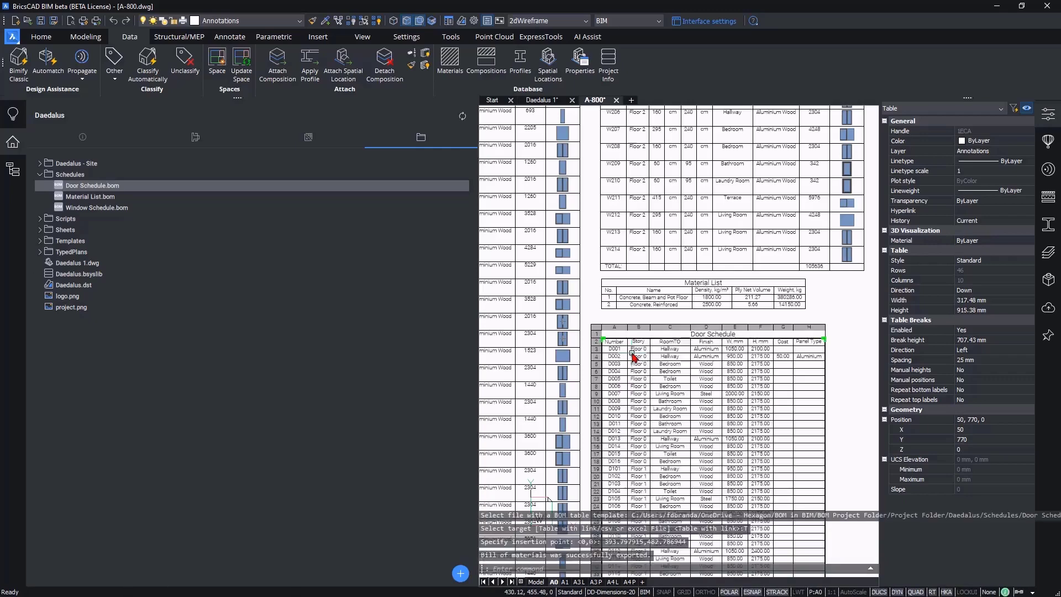
{"action": "scroll", "coordinate": [808, 440], "scroll_direction": "down", "scroll_amount": 6}
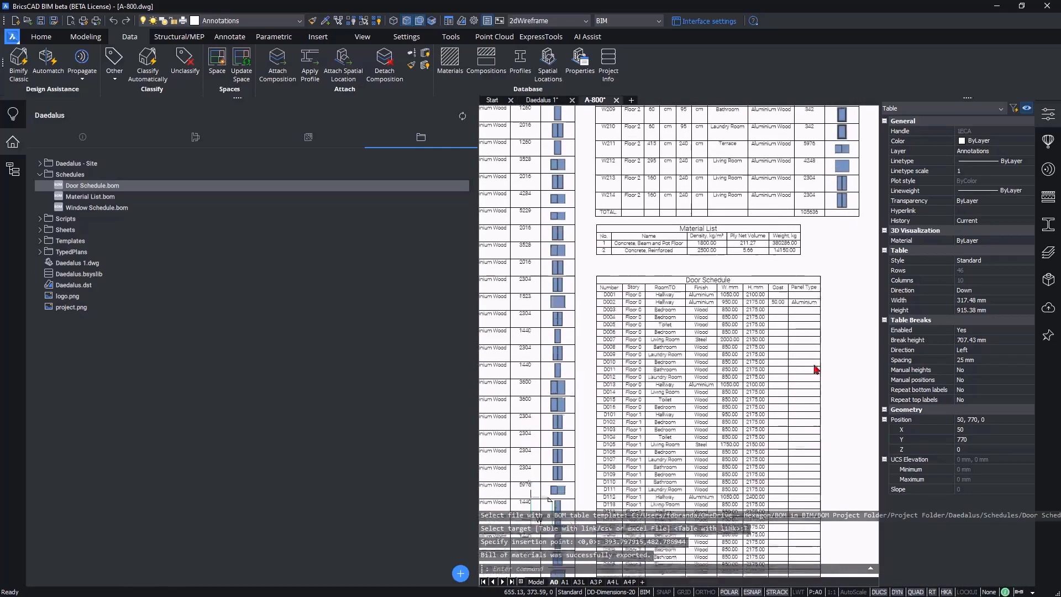
{"action": "scroll", "coordinate": [718, 338], "scroll_direction": "down", "scroll_amount": 4}
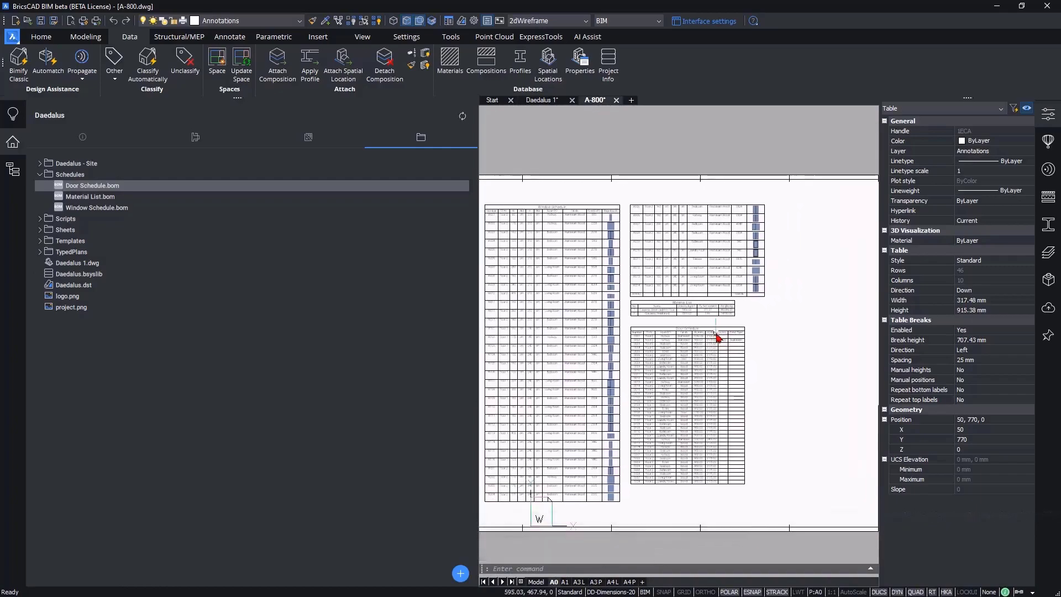